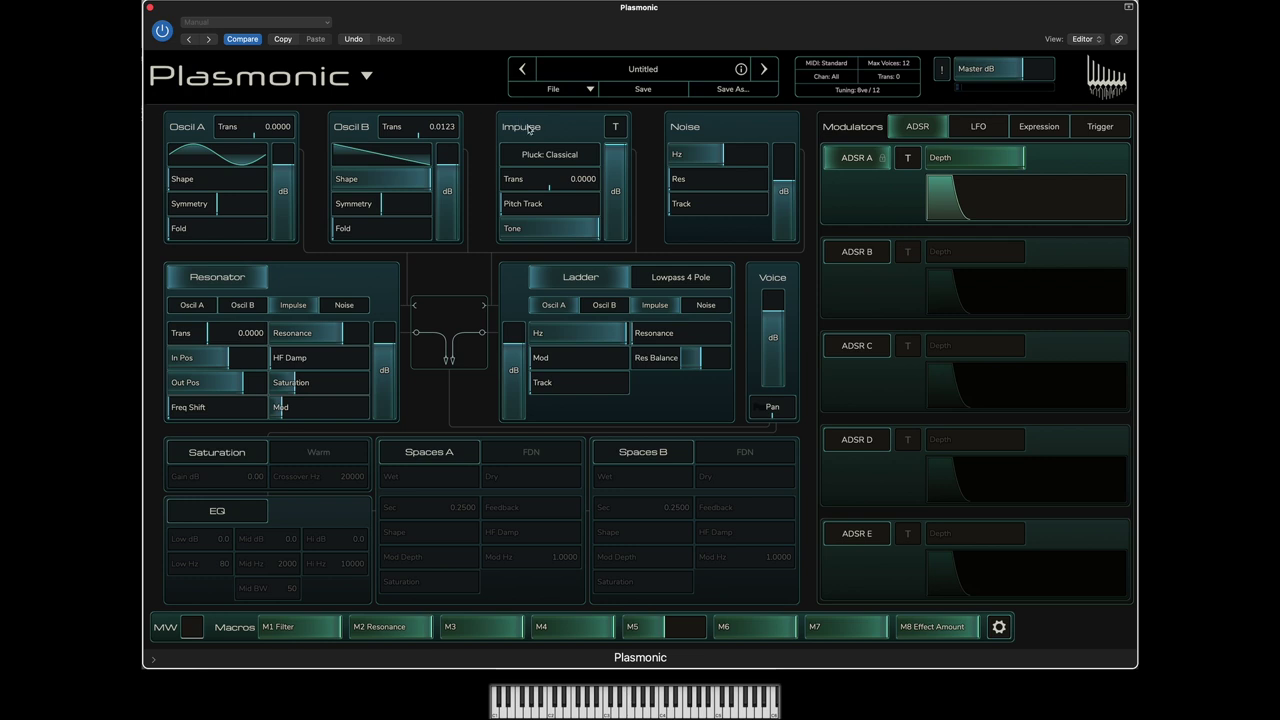
Turn off the Ladder filter and remove Oscil A and Impulse from its input sources
click(603, 279)
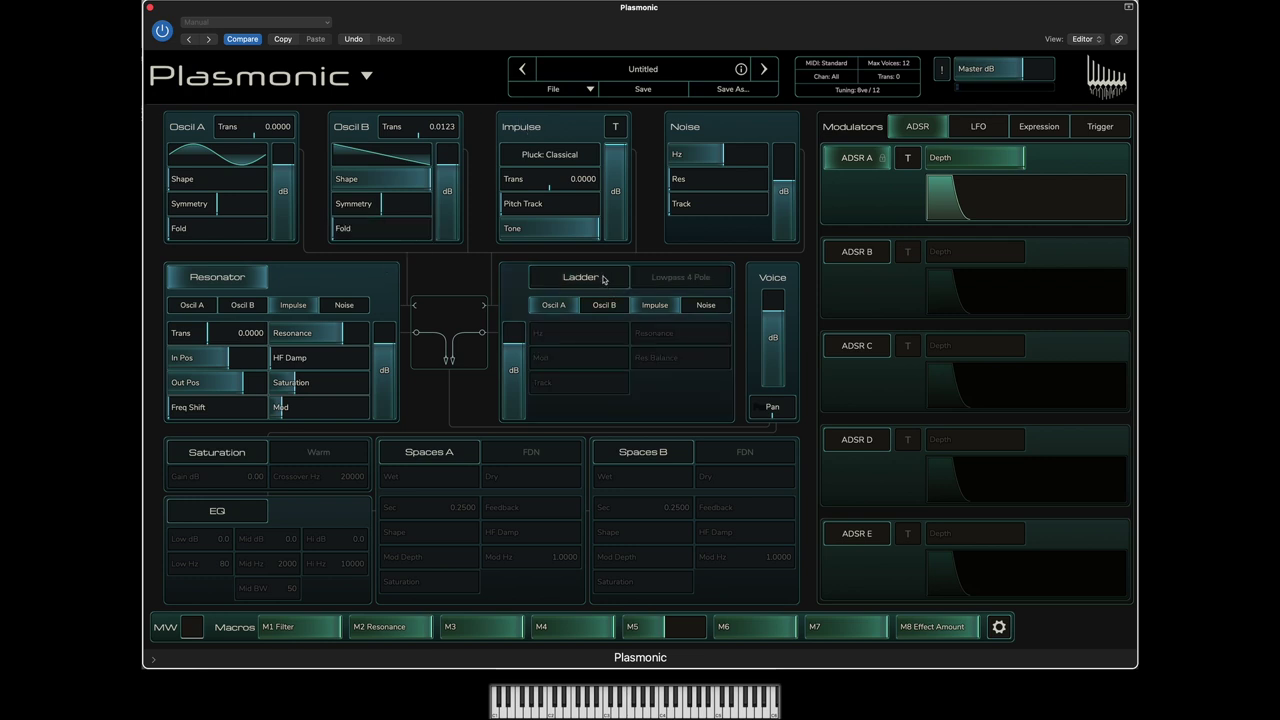
click(553, 305)
click(640, 308)
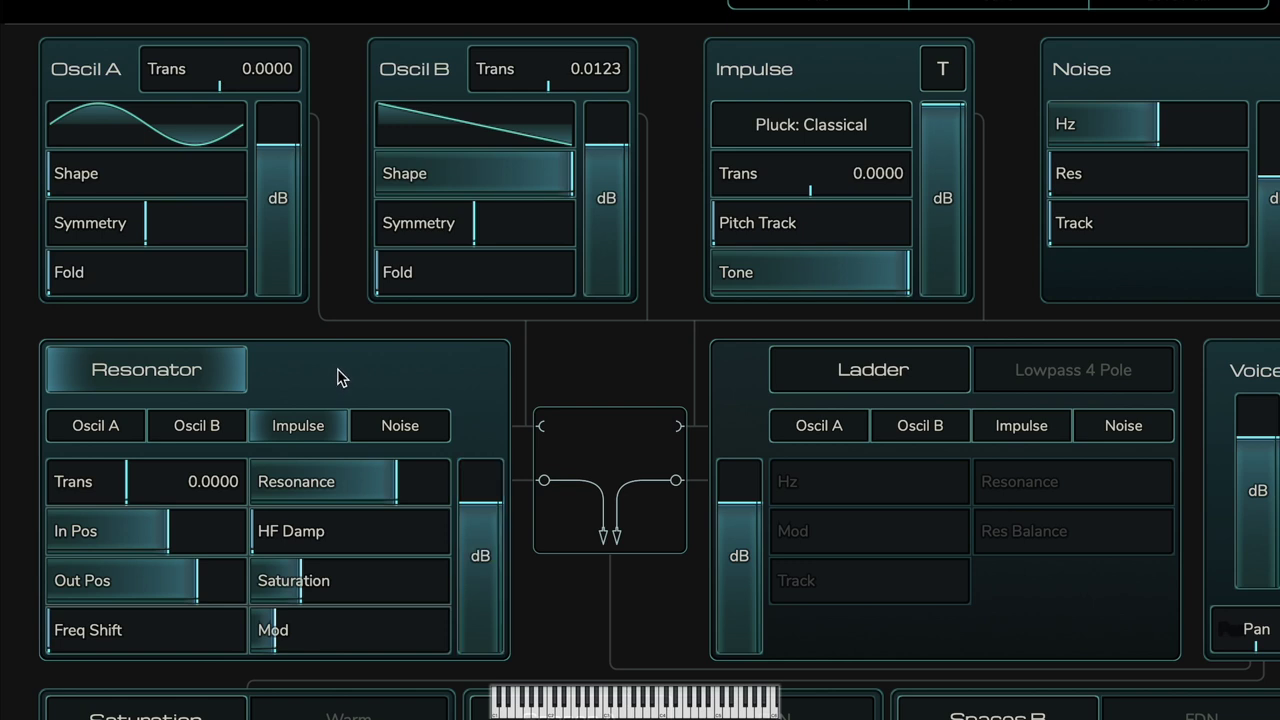
Bypass the Resonator and audition impulse types including Pluck: Bass and Piano: Bridge, returning to Pluck: Classical
click(119, 386)
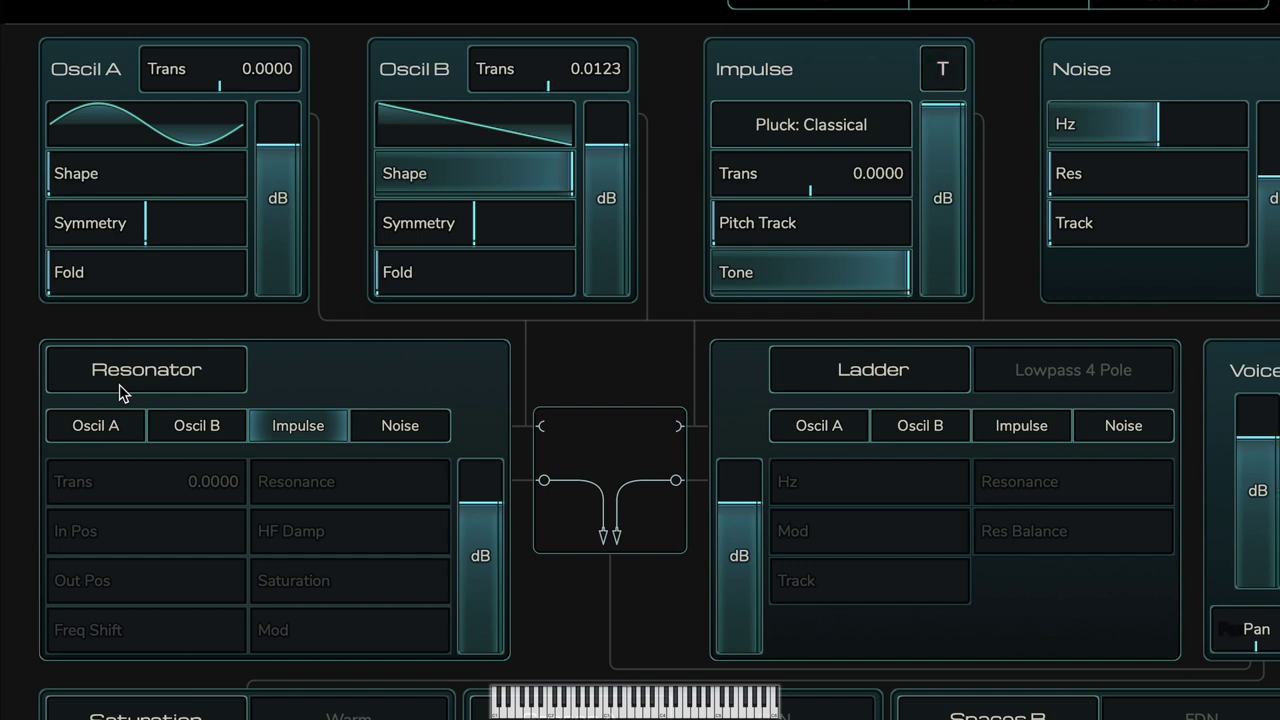
click(805, 131)
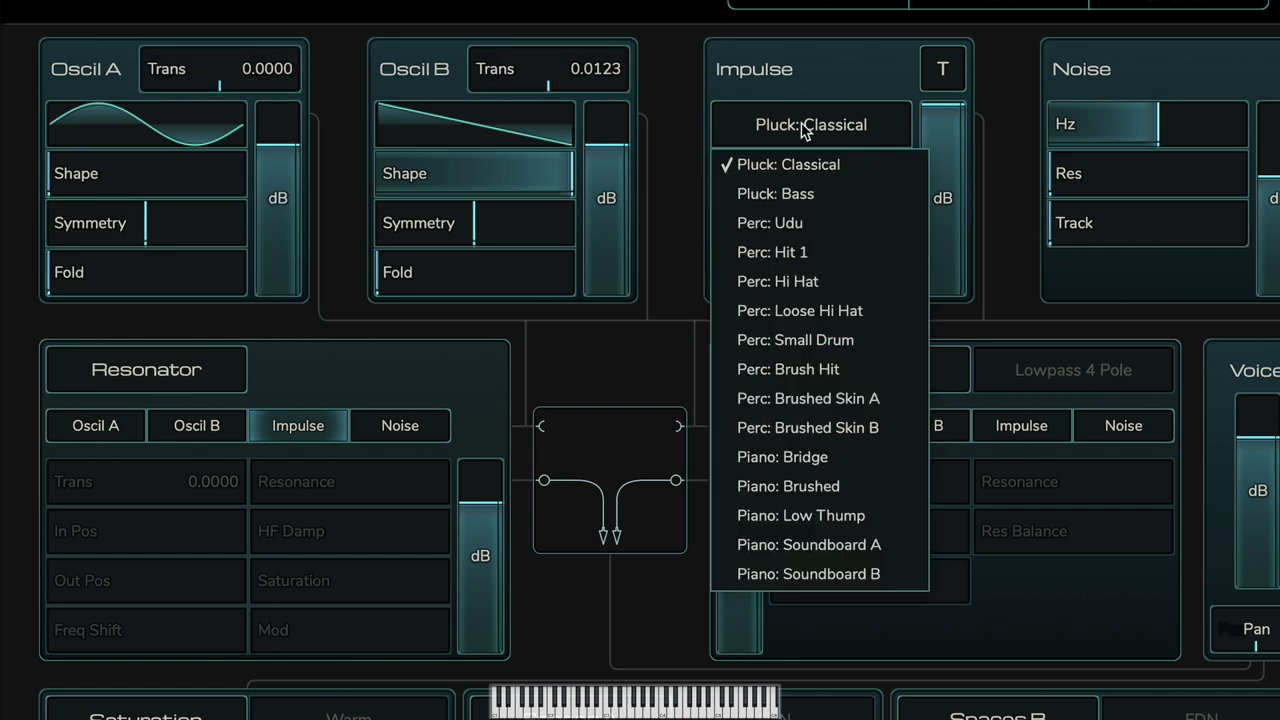
click(792, 197)
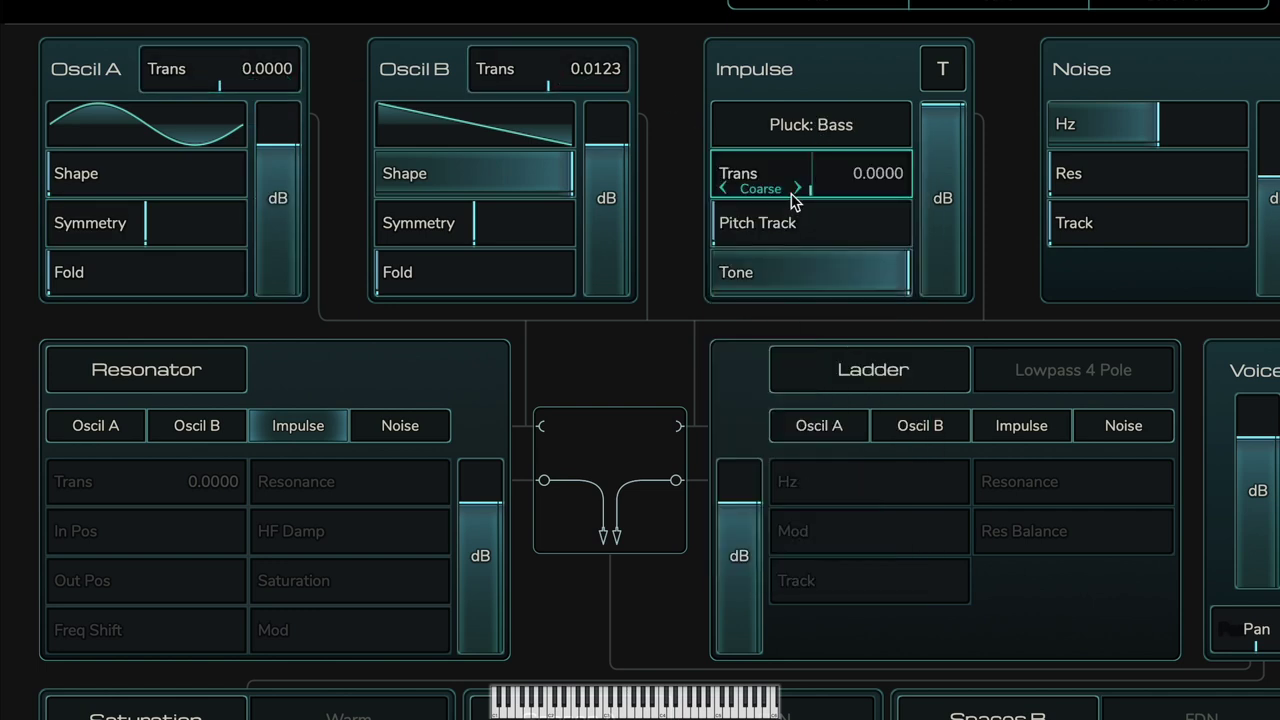
click(818, 130)
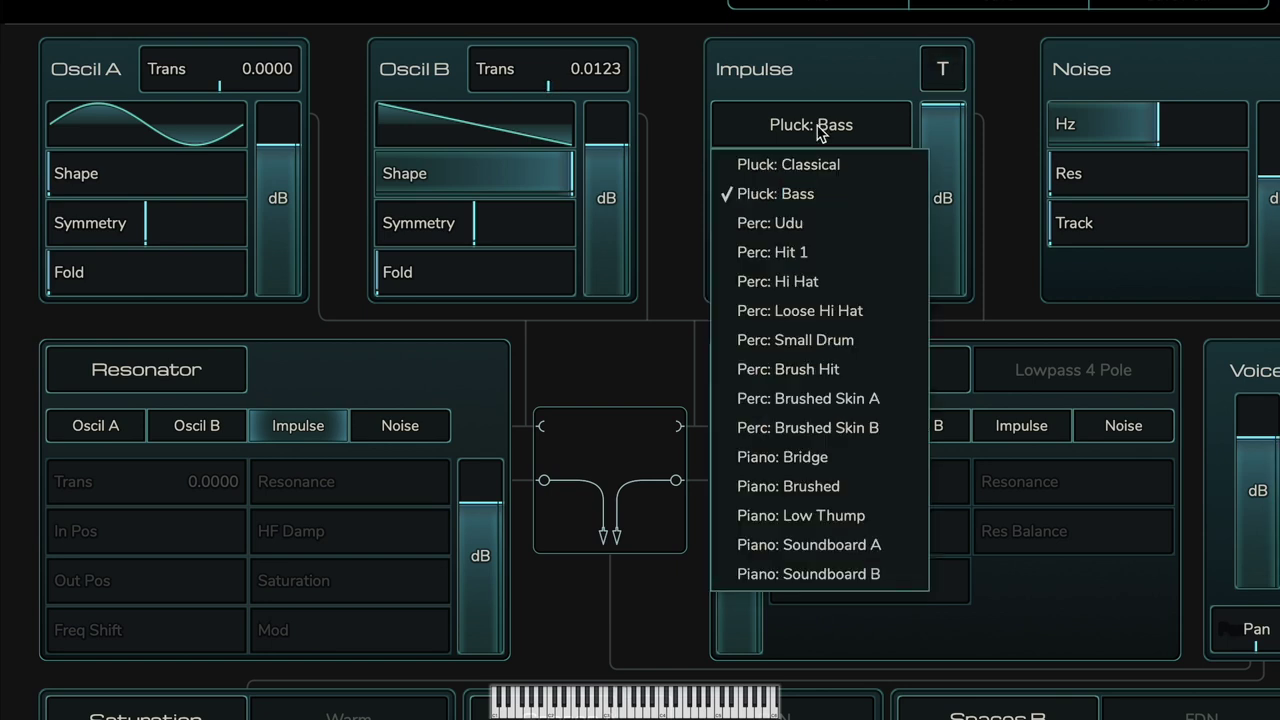
click(820, 224)
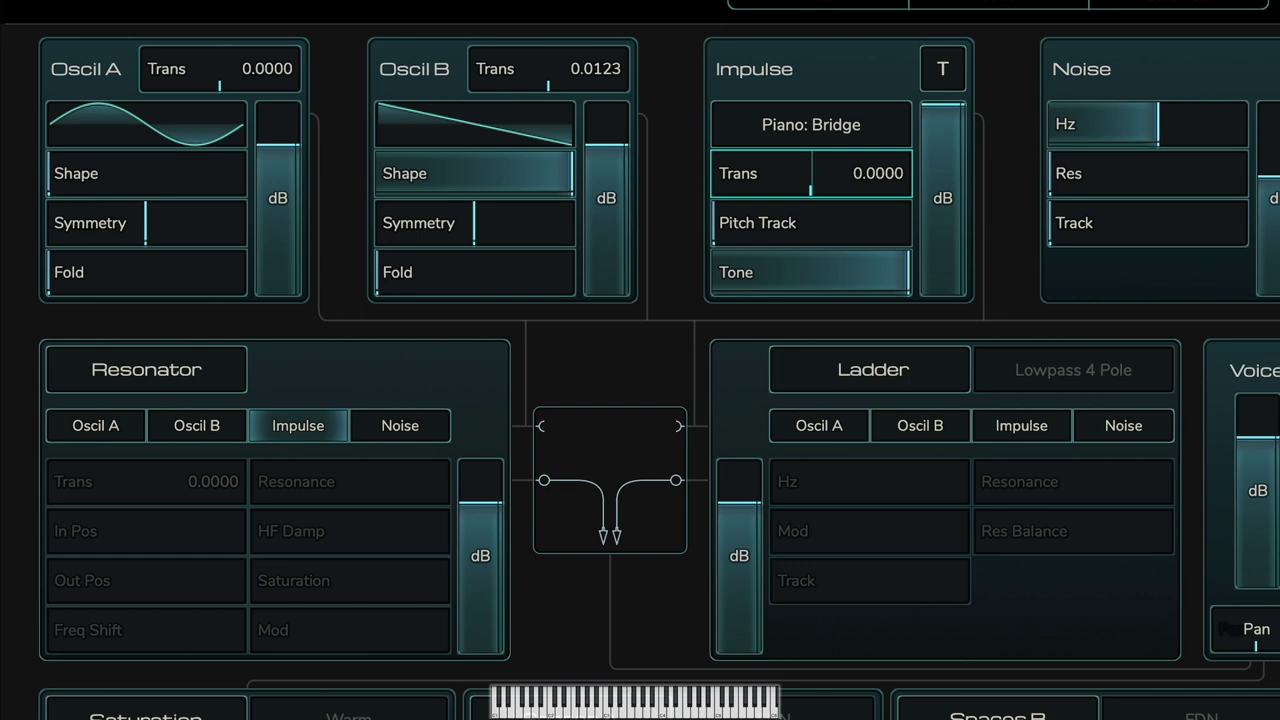
click(857, 128)
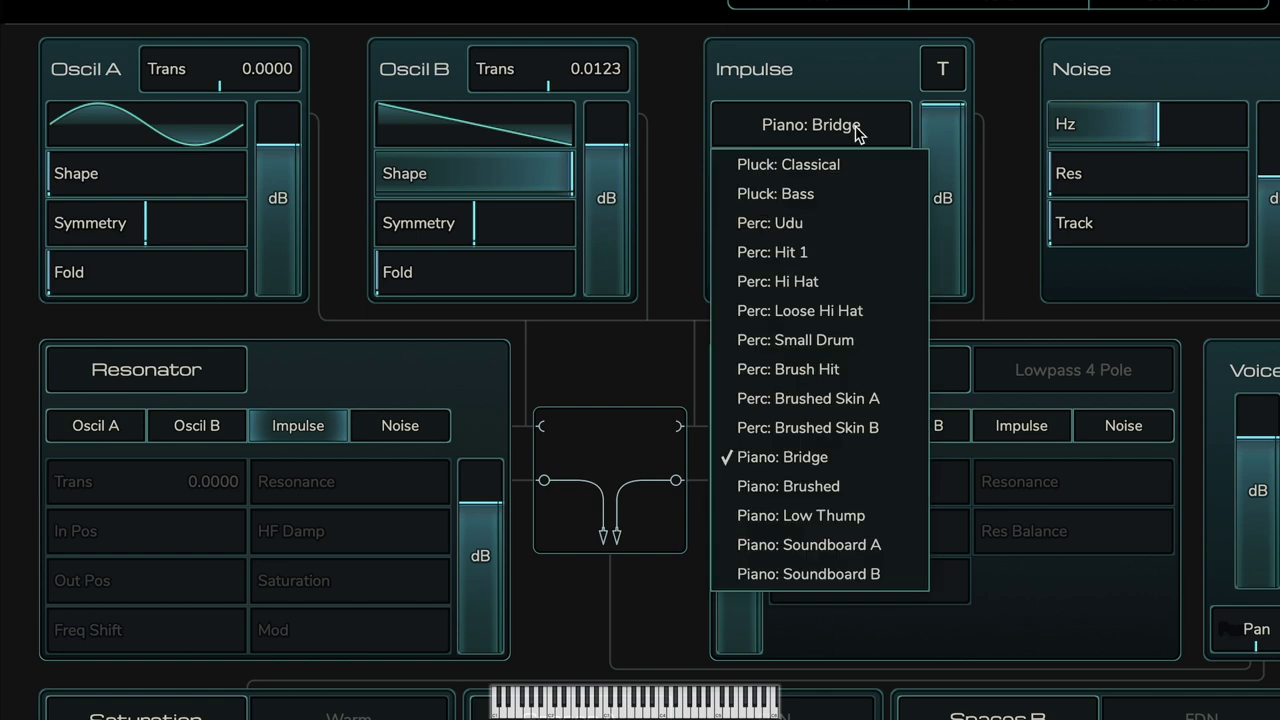
click(858, 165)
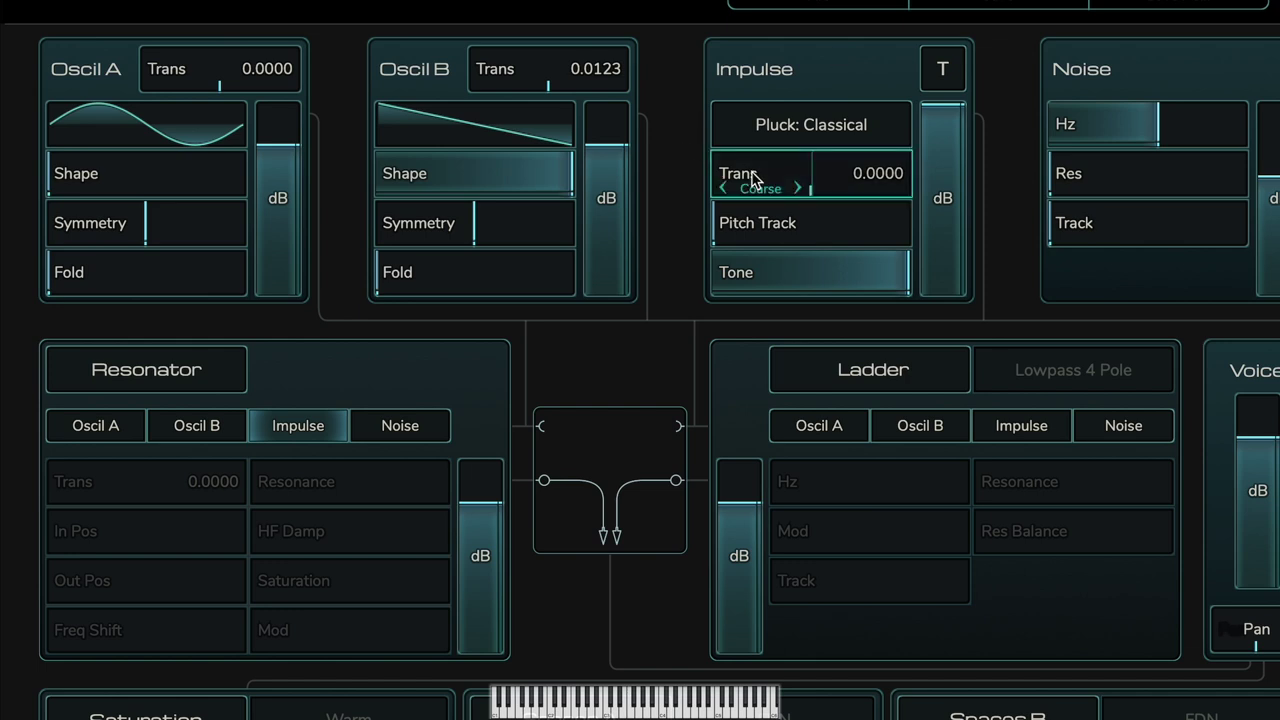
Audition the Impulse with Trans raised to 4 and with Pitch Track at maximum, resetting each to 0
scroll(755, 179, up, 7)
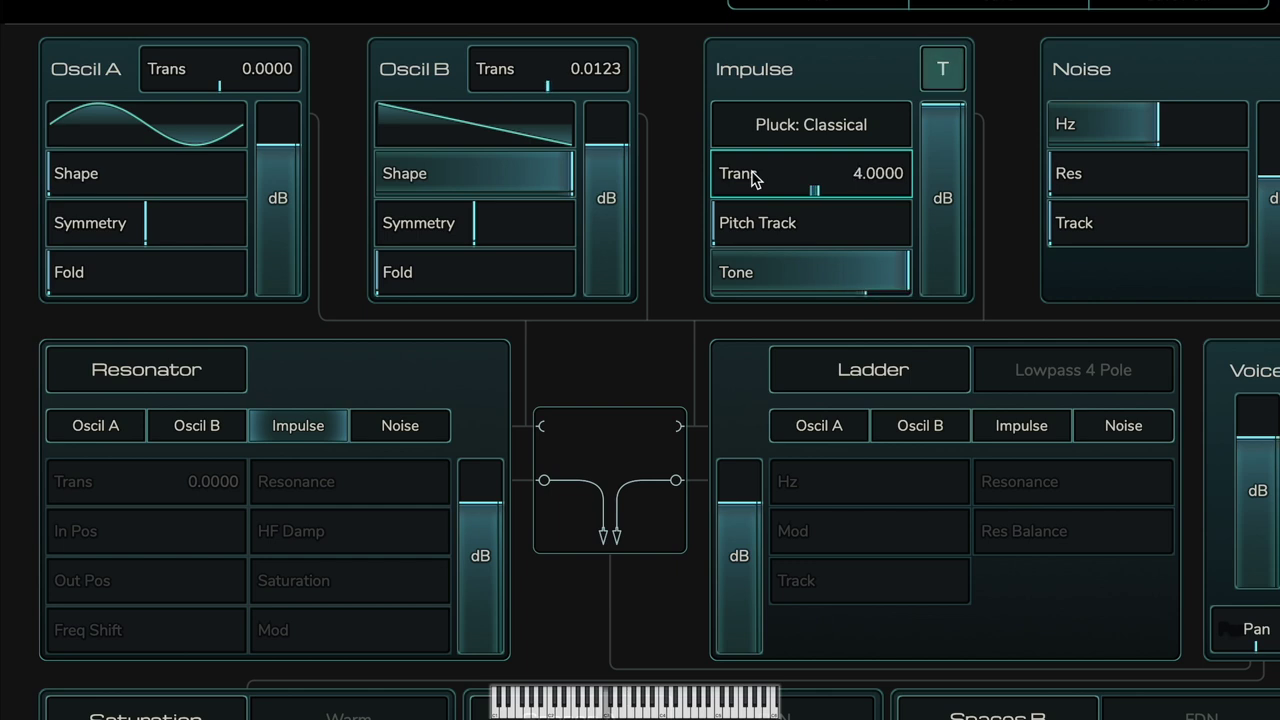
scroll(755, 179, down, 7)
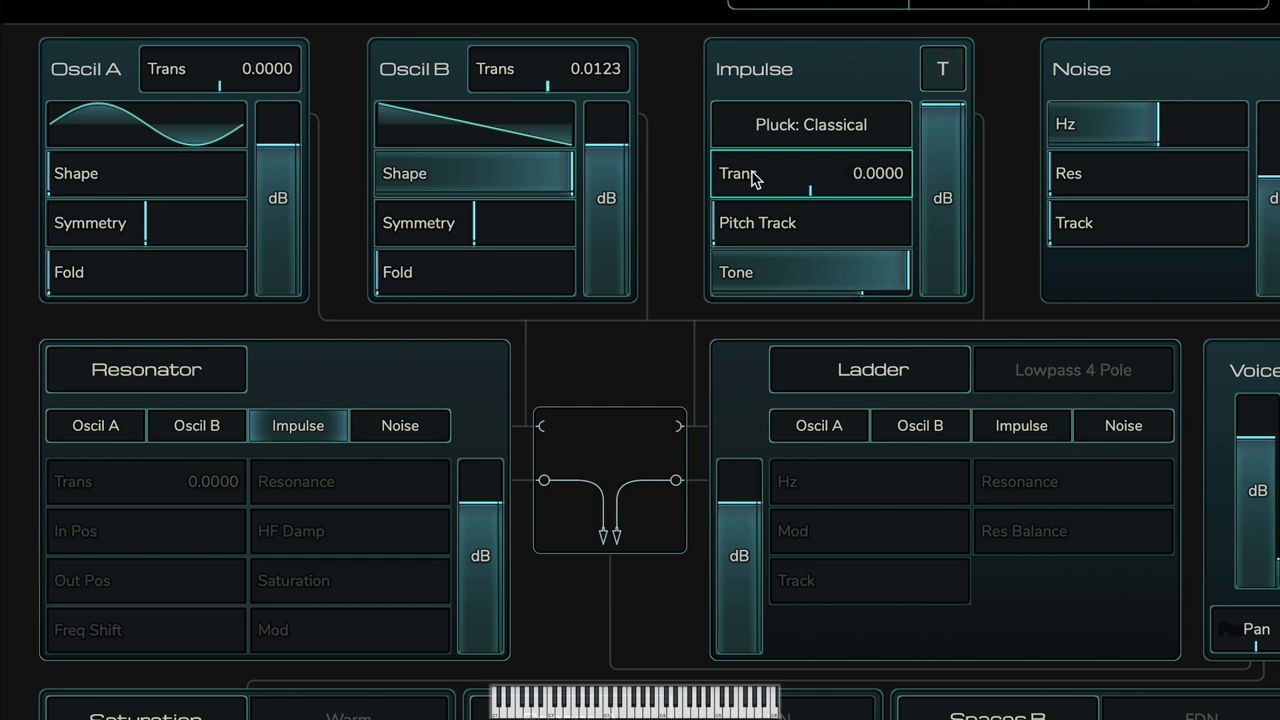
mouse_move(745, 232)
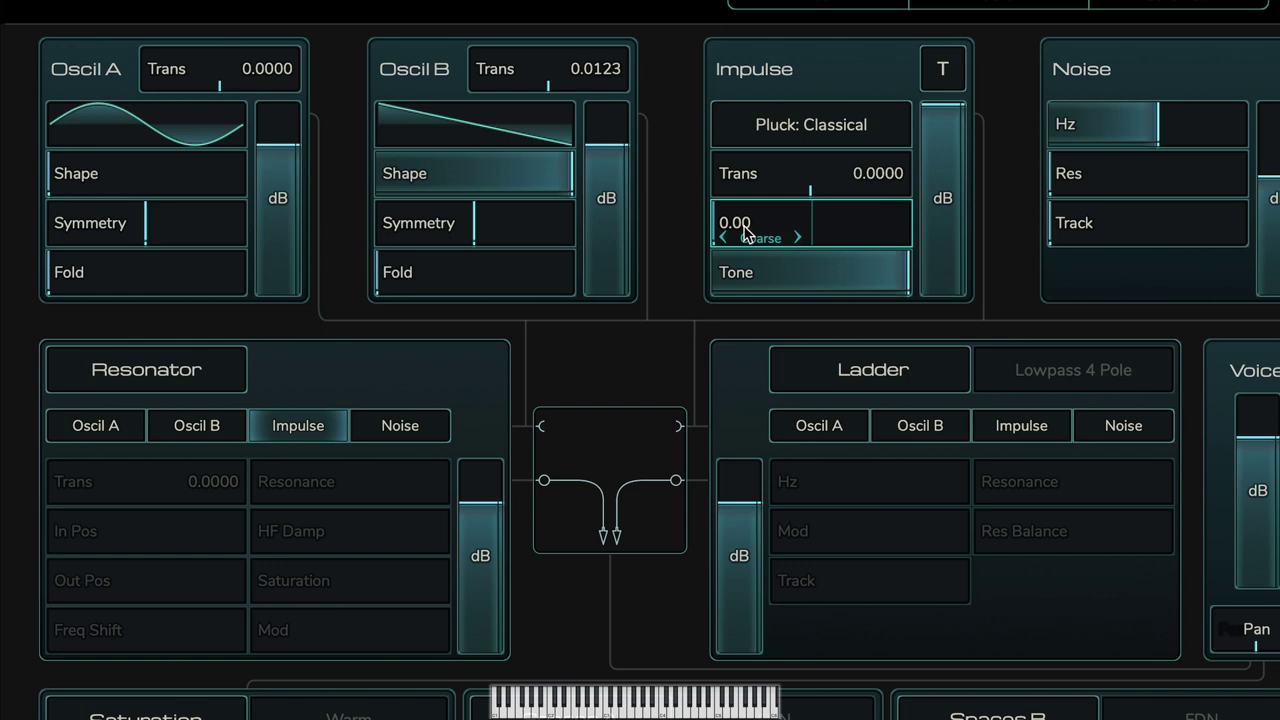
scroll(745, 232, up, 5)
scroll(745, 232, up, 10)
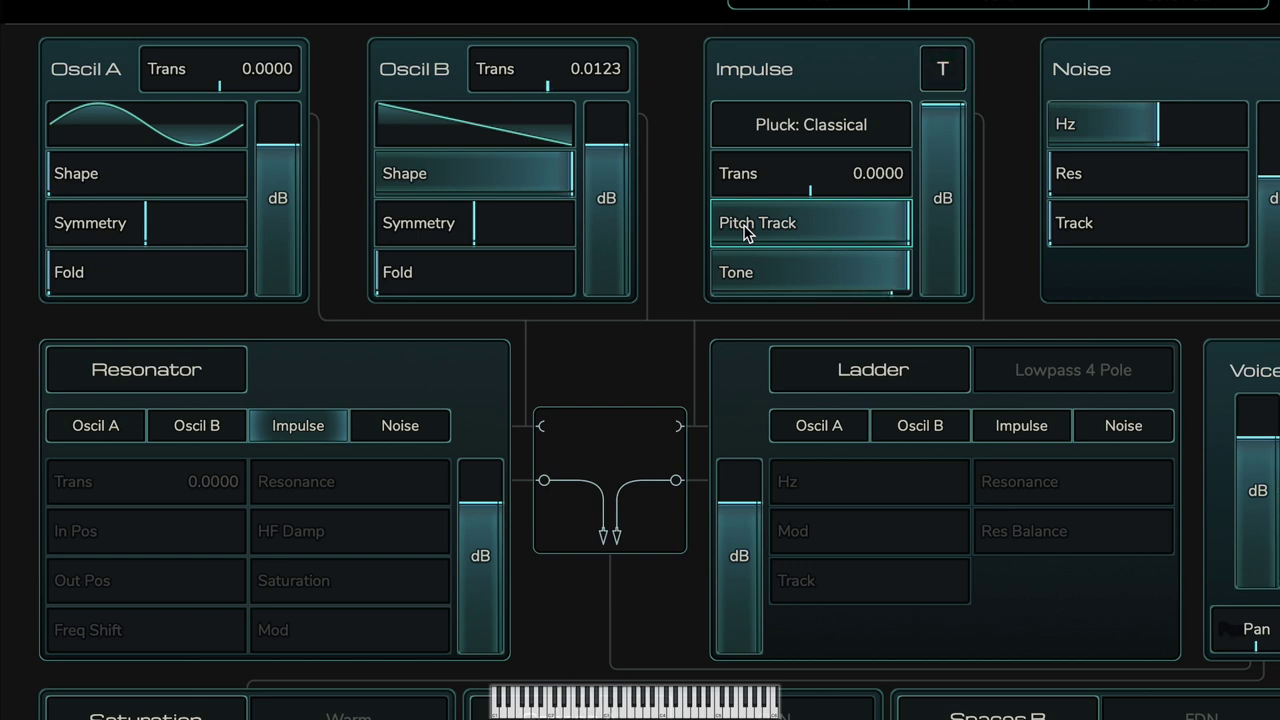
scroll(745, 230, down, 4)
scroll(745, 230, down, 8)
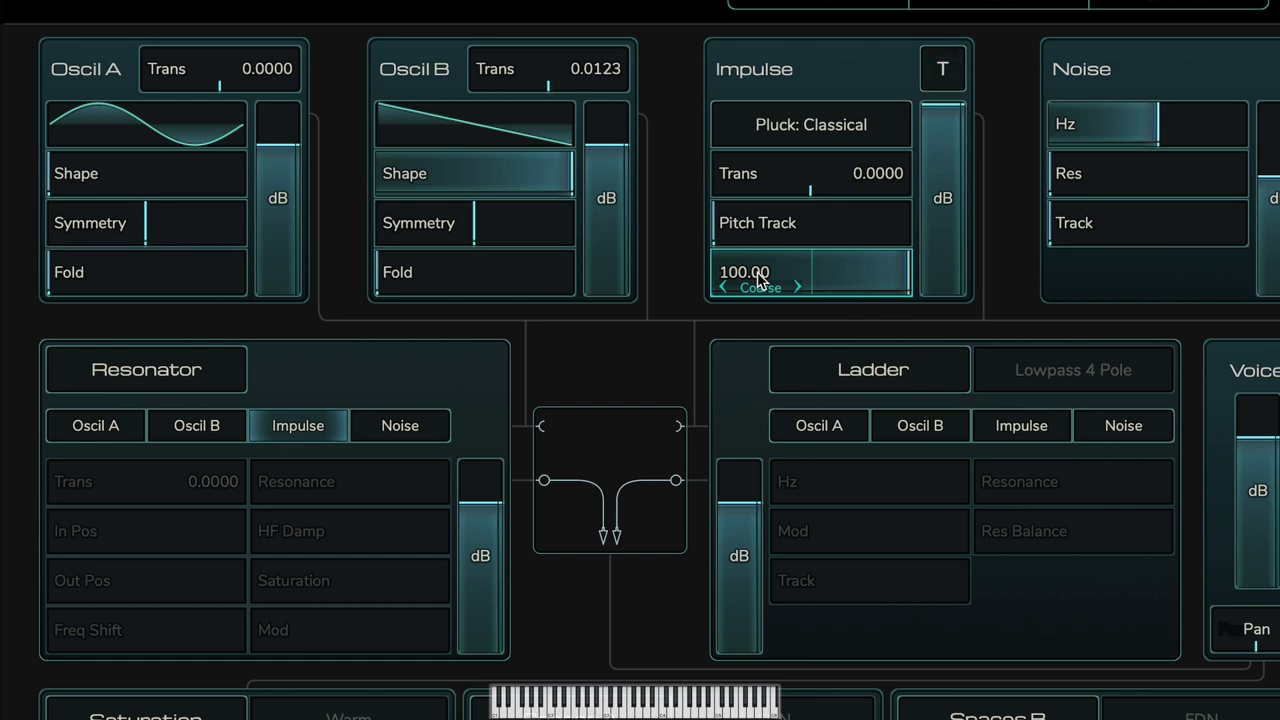
Sweep the Impulse Tone down to 0 and back up to 100 to audition the raw sound
scroll(757, 281, down, 10)
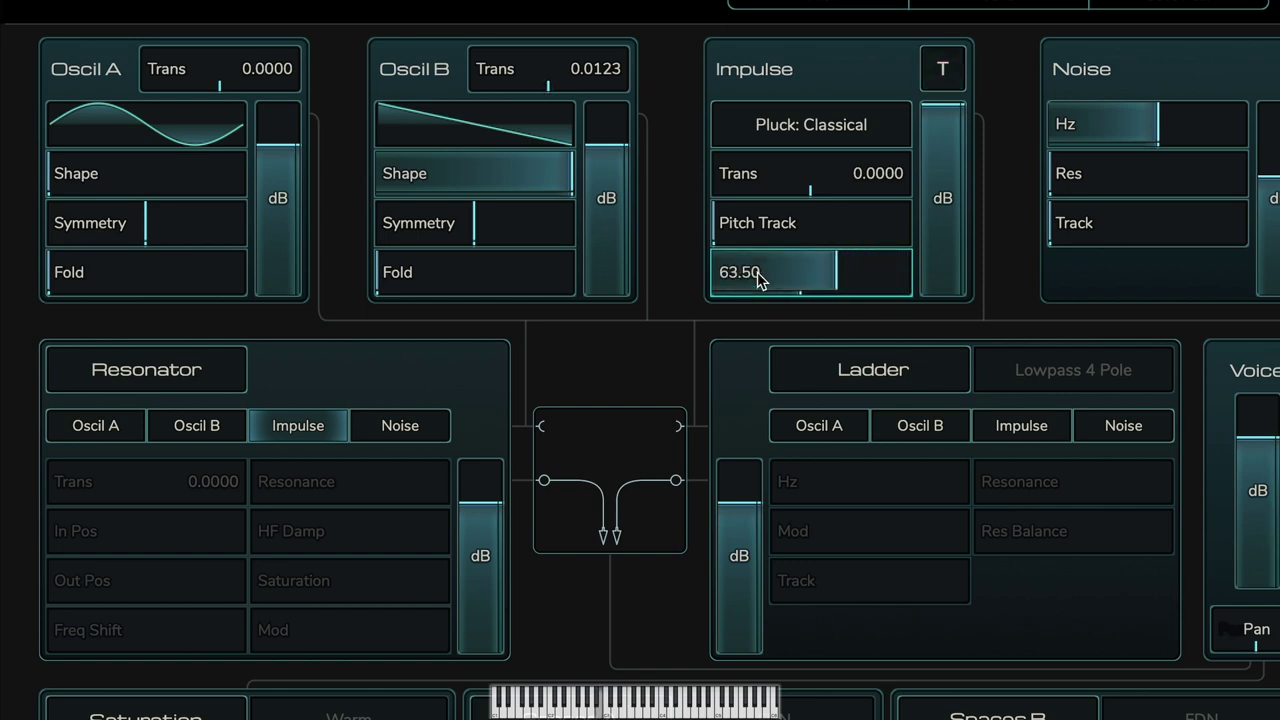
scroll(757, 272, down, 10)
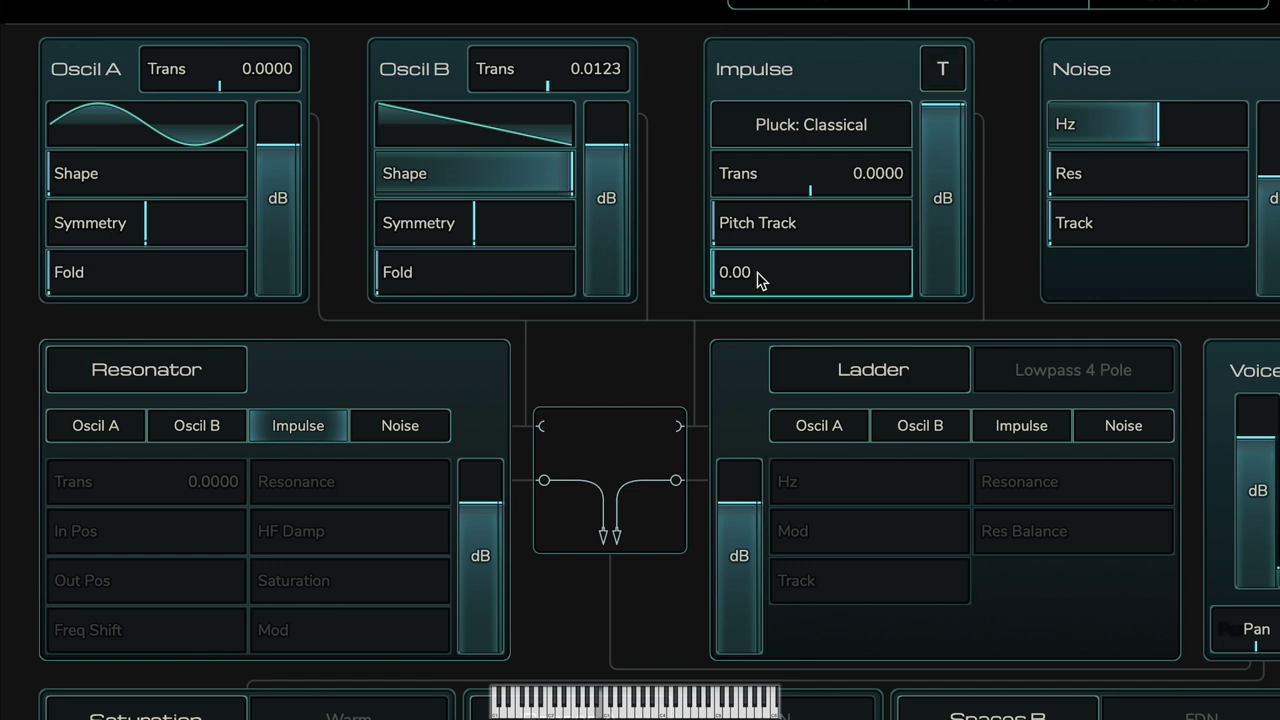
scroll(757, 272, up, 14)
scroll(757, 272, up, 6)
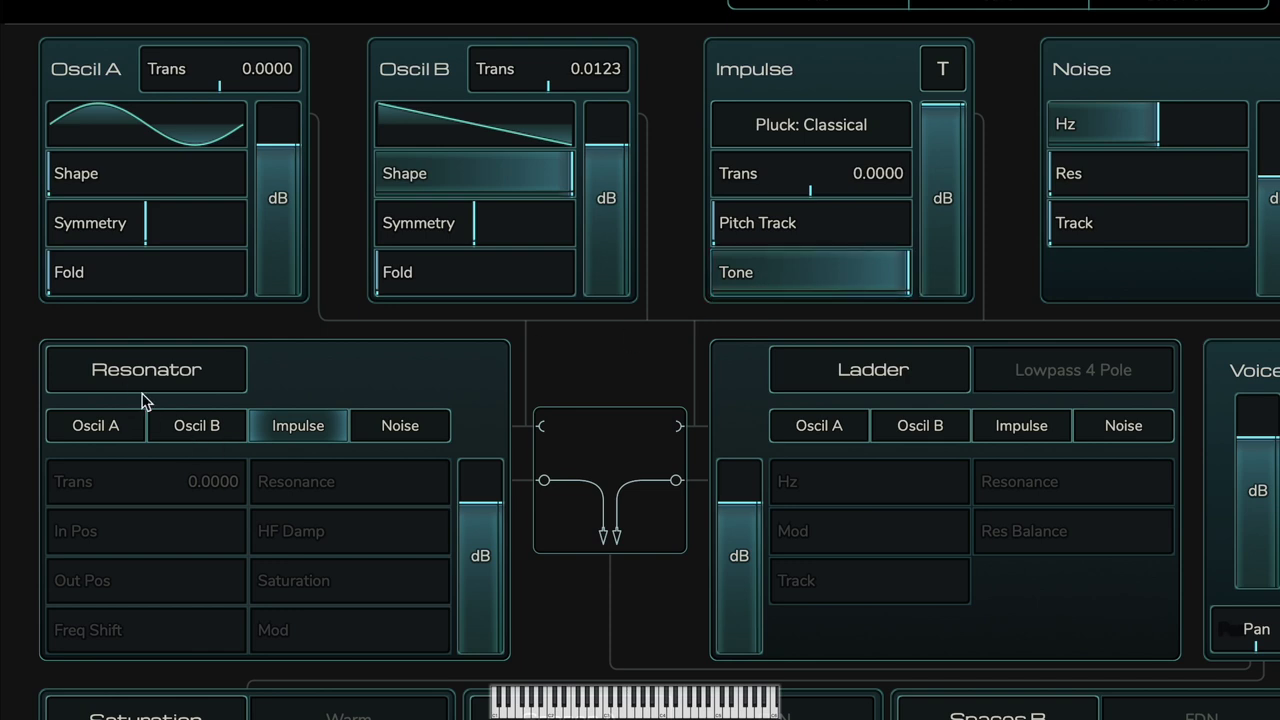
Enable the Resonator and sweep the Impulse Trans up to 48 and down to -12, resetting it to 0
click(185, 370)
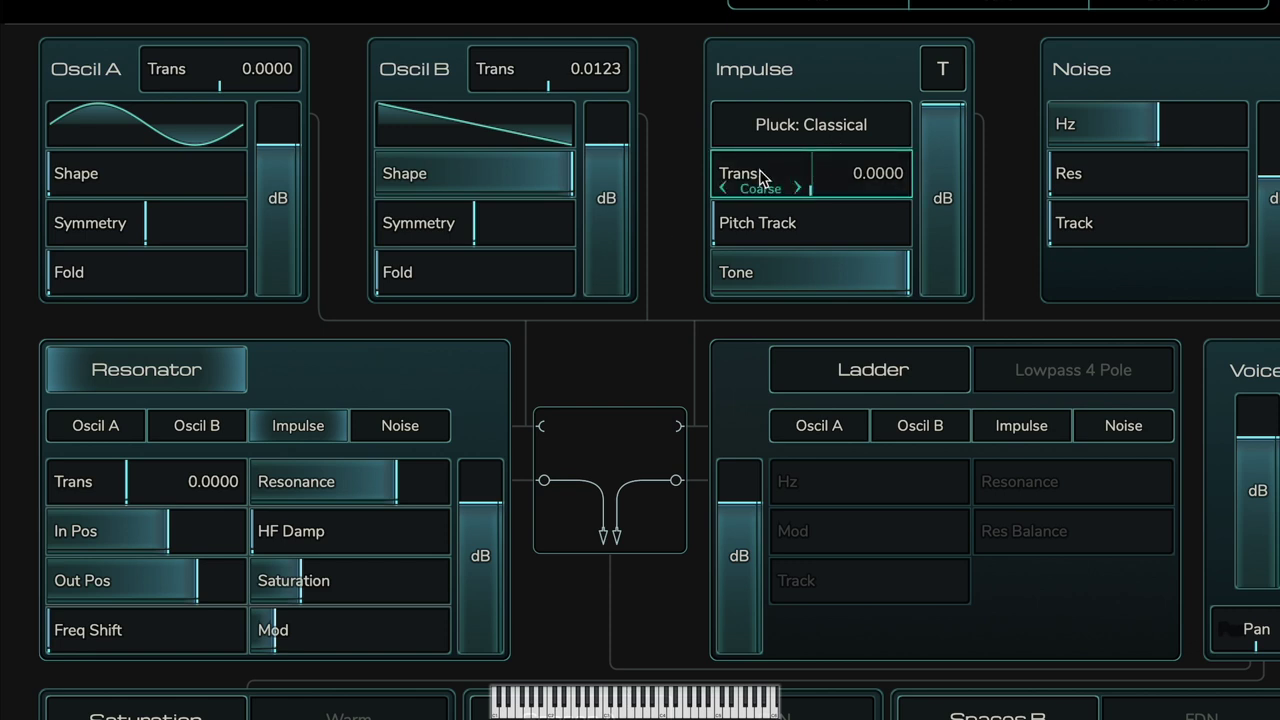
scroll(760, 177, up, 20)
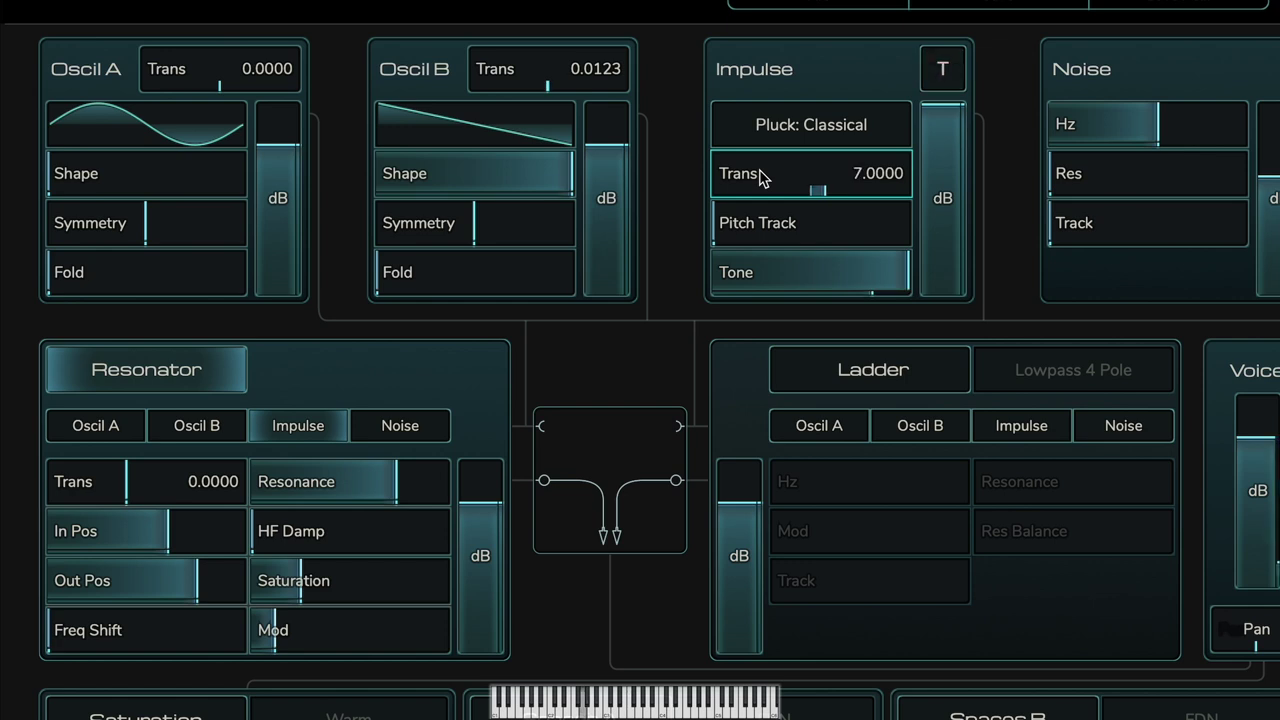
scroll(760, 177, up, 20)
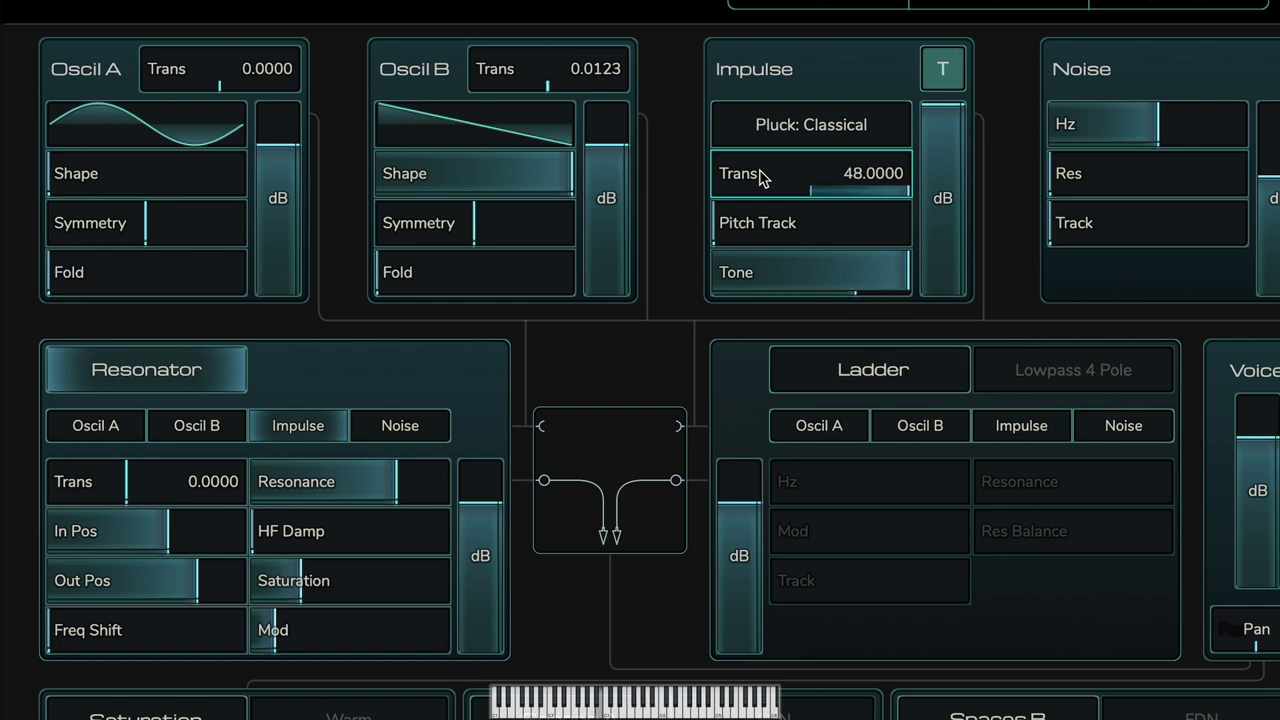
scroll(760, 177, down, 20)
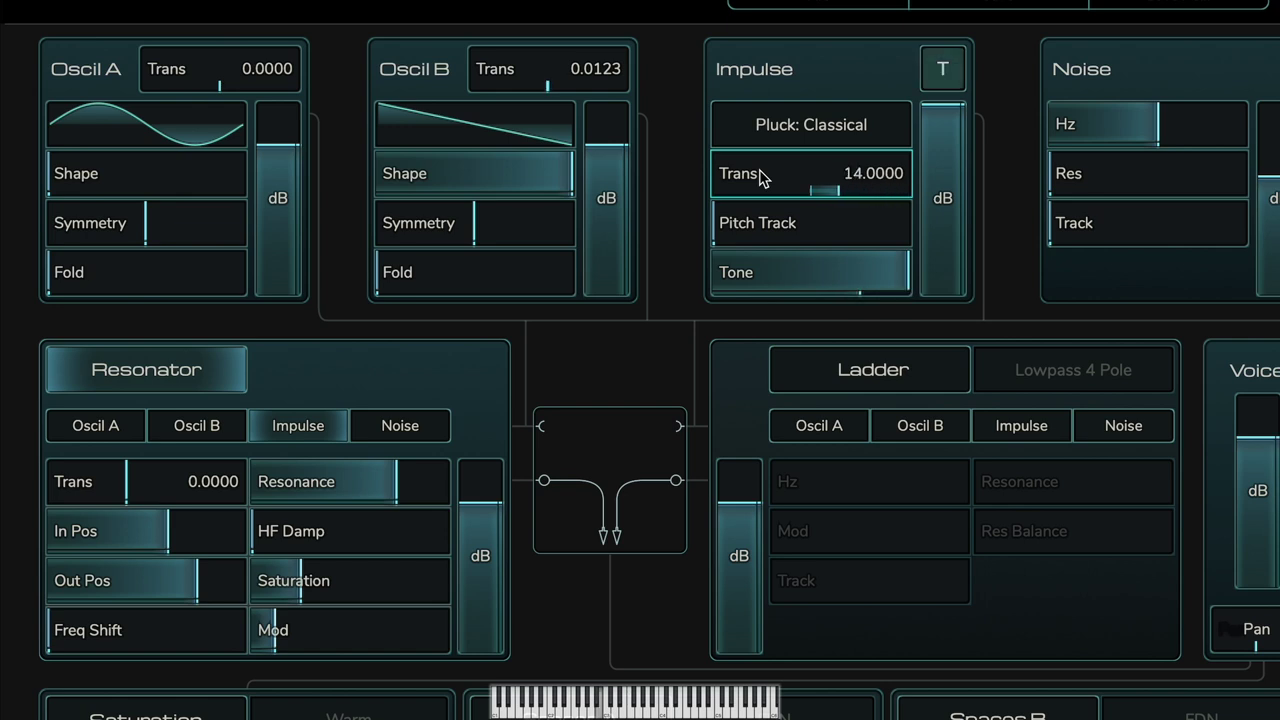
scroll(760, 177, down, 20)
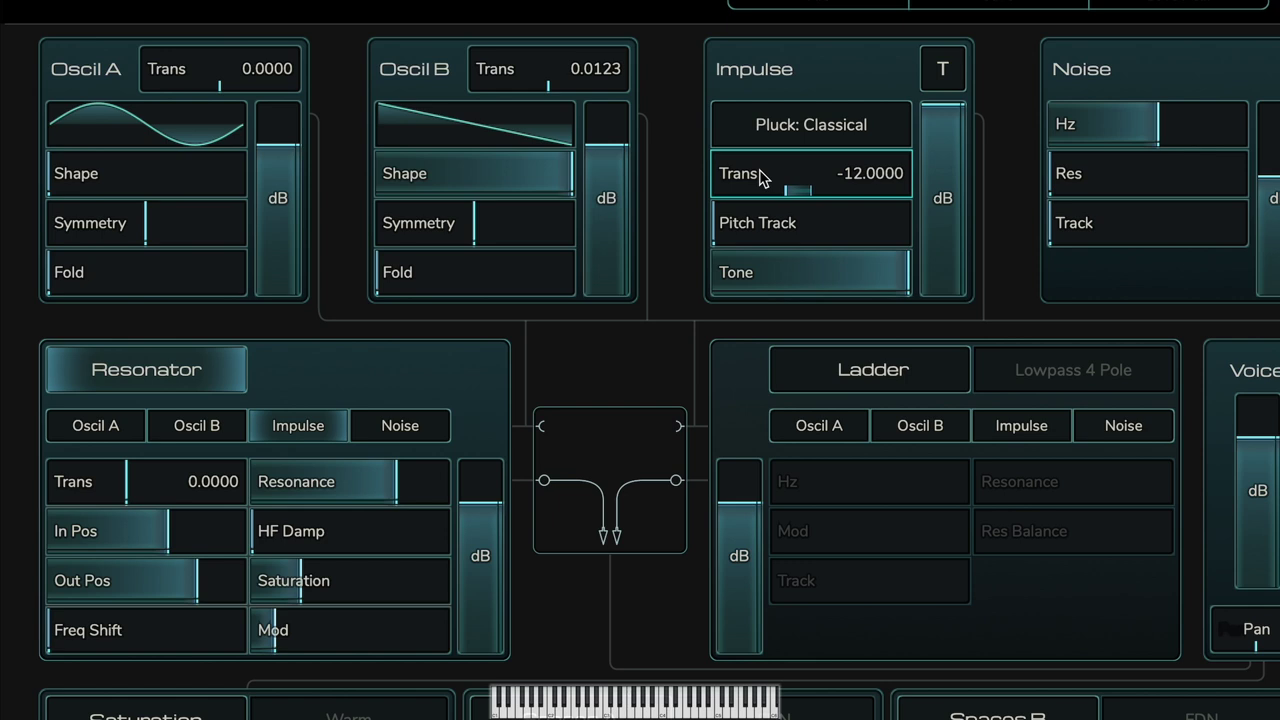
double_click(760, 177)
Audition the Impulse Pitch Track at 12.00 through the Resonator, resetting it to 0
double_click(757, 220)
text(12.00)
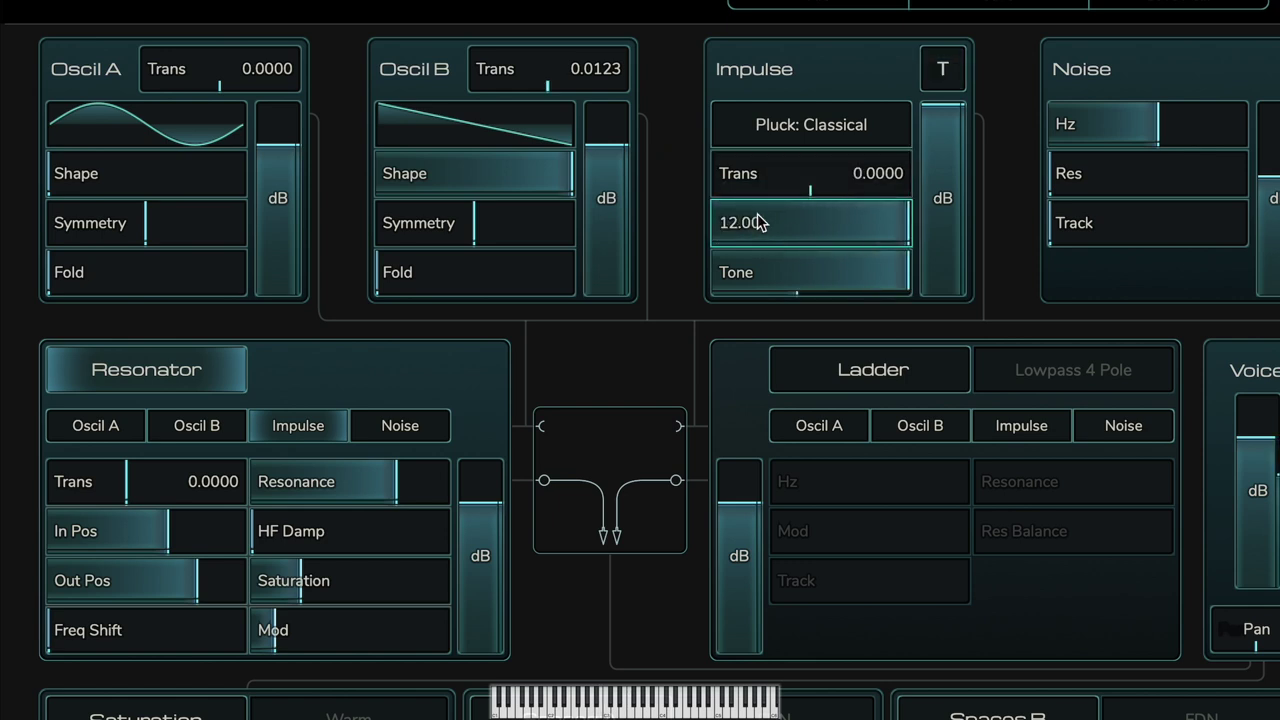
key(Return)
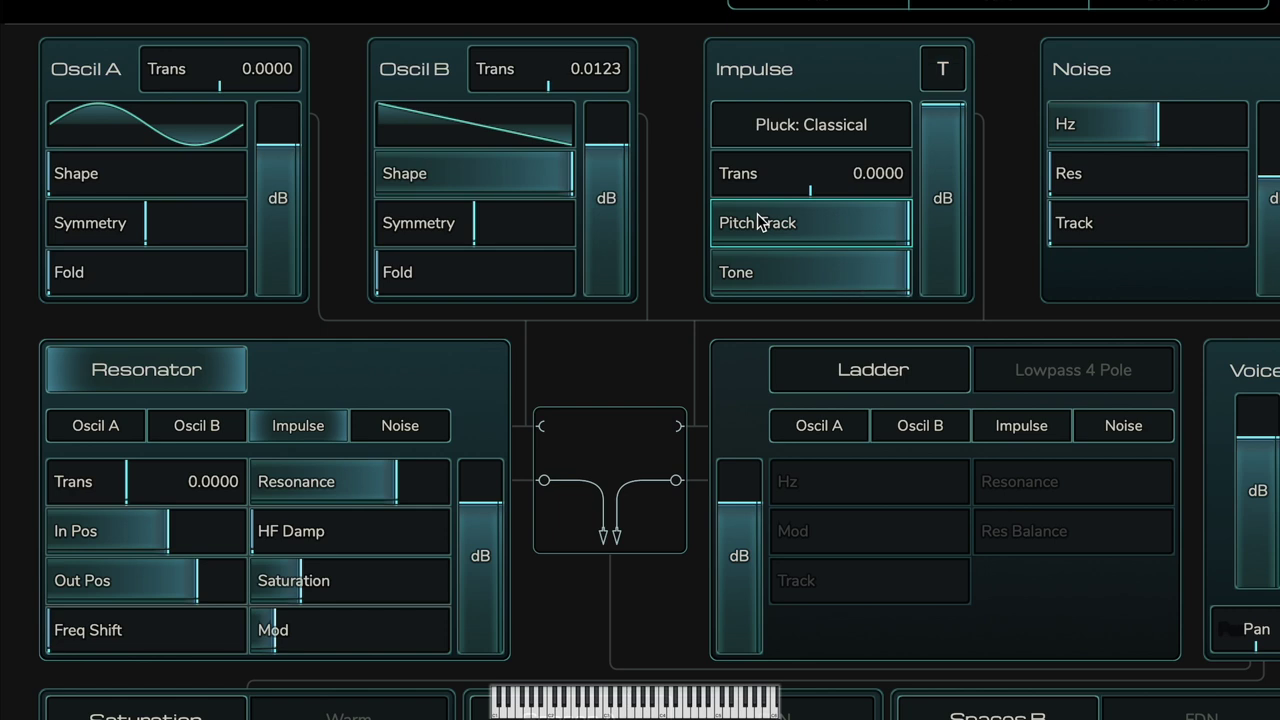
double_click(758, 222)
Open the modulation sources for the Impulse Tone and reset the Velocity modulation to 0%
click(770, 274)
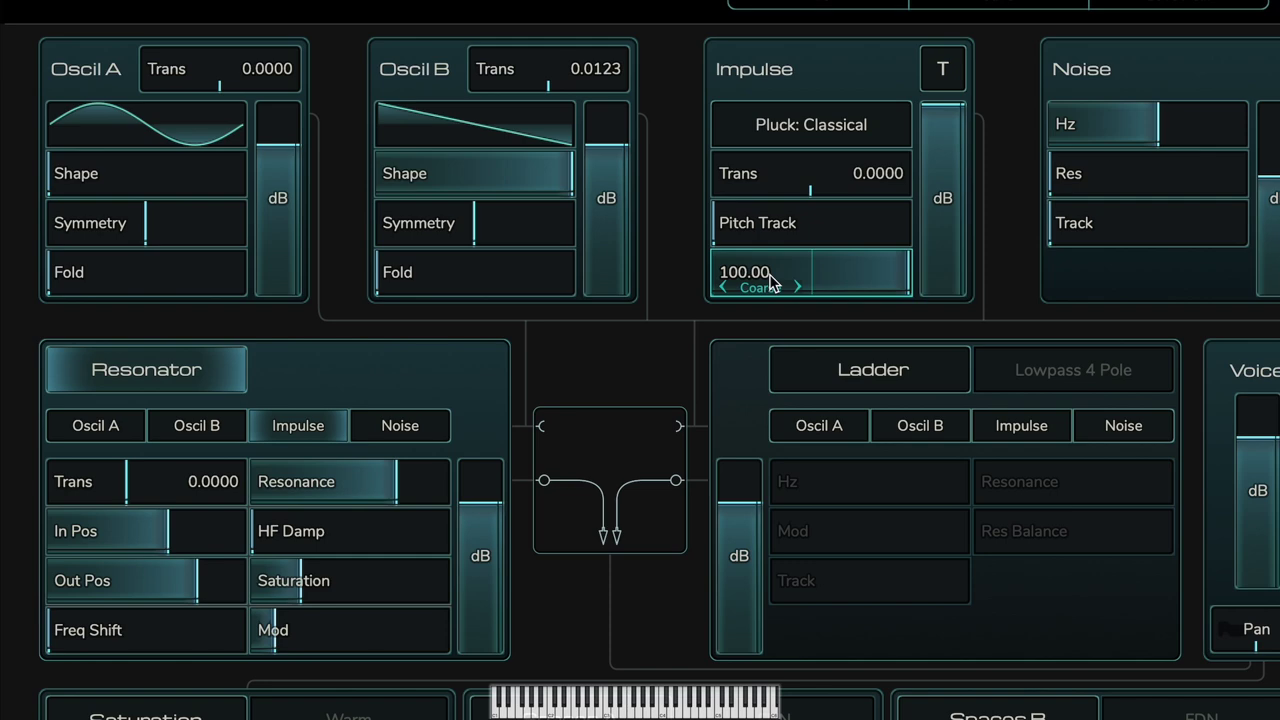
right_click(770, 284)
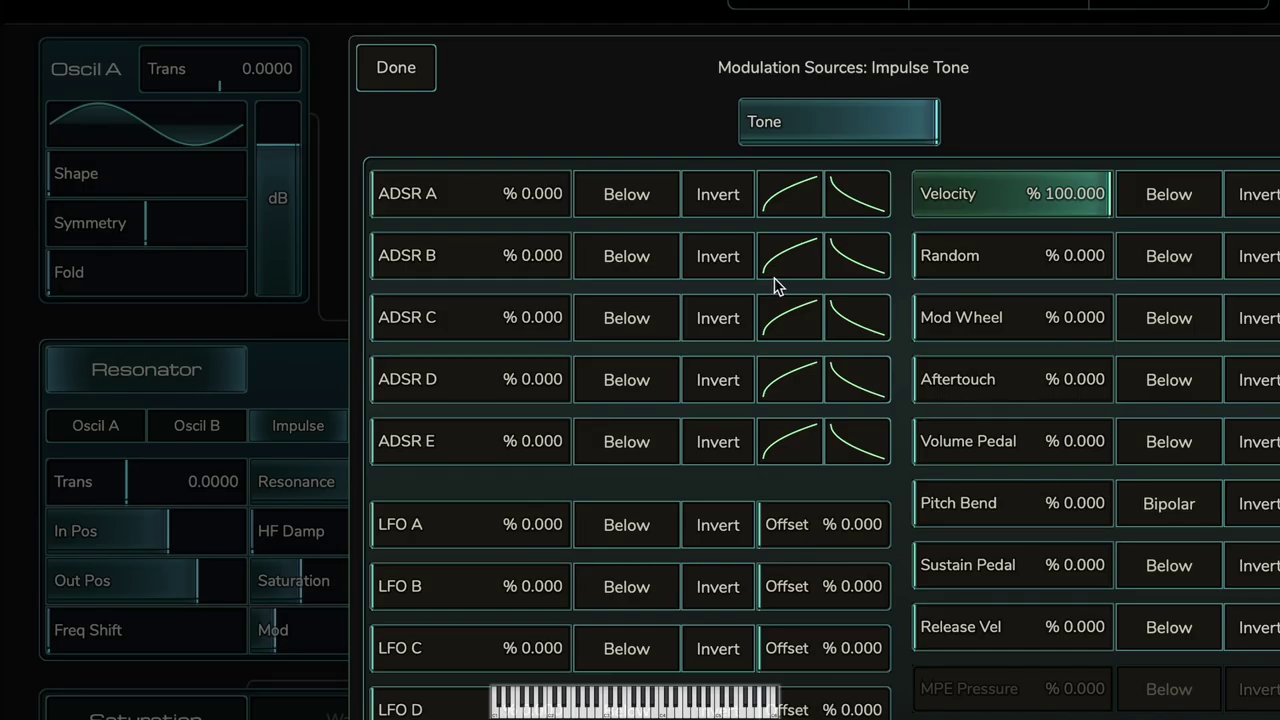
double_click(958, 194)
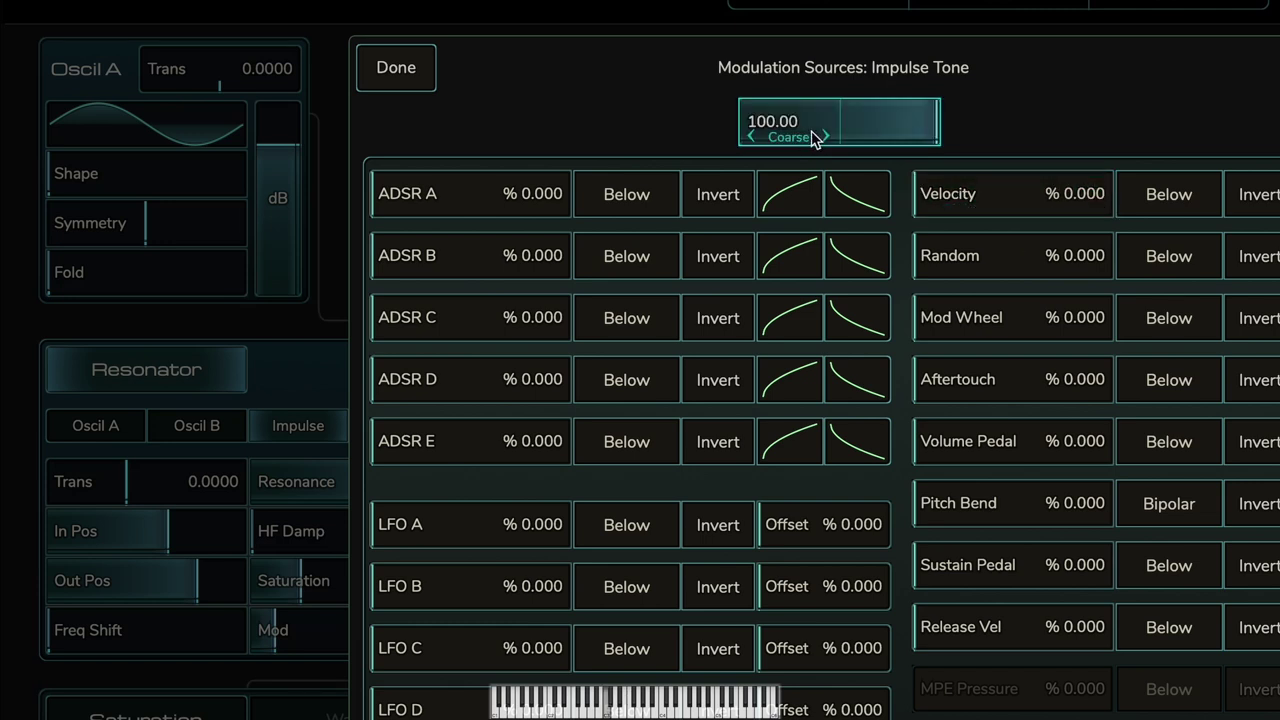
Sweep the Impulse Tone to 0 and back to 100, restore Velocity modulation to 100% and close the modulation sources
scroll(803, 126, down, 4)
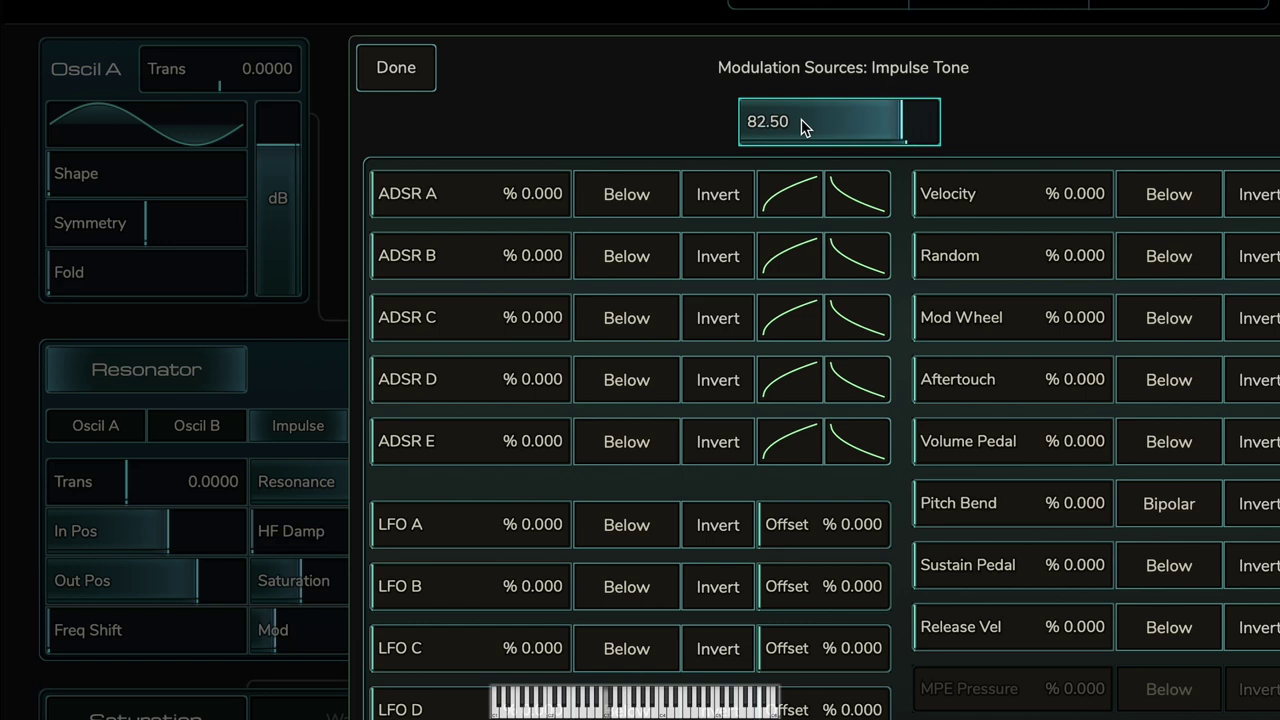
scroll(803, 126, down, 10)
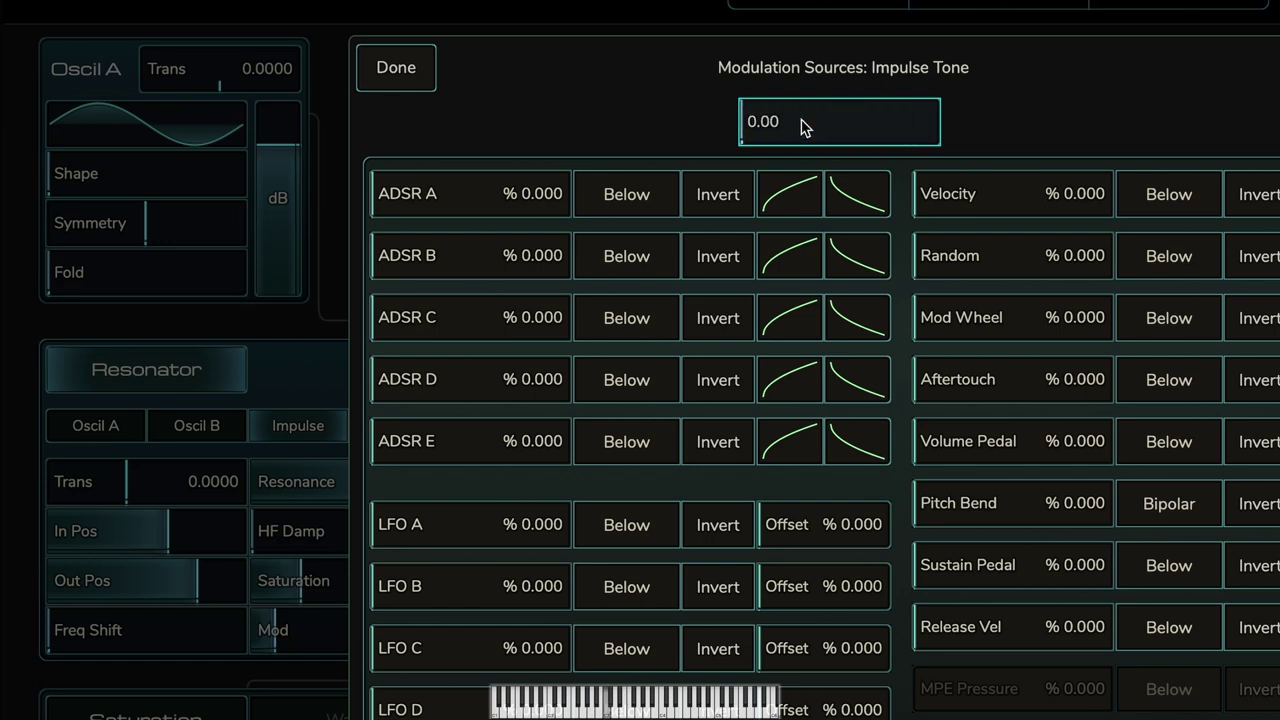
scroll(801, 121, up, 12)
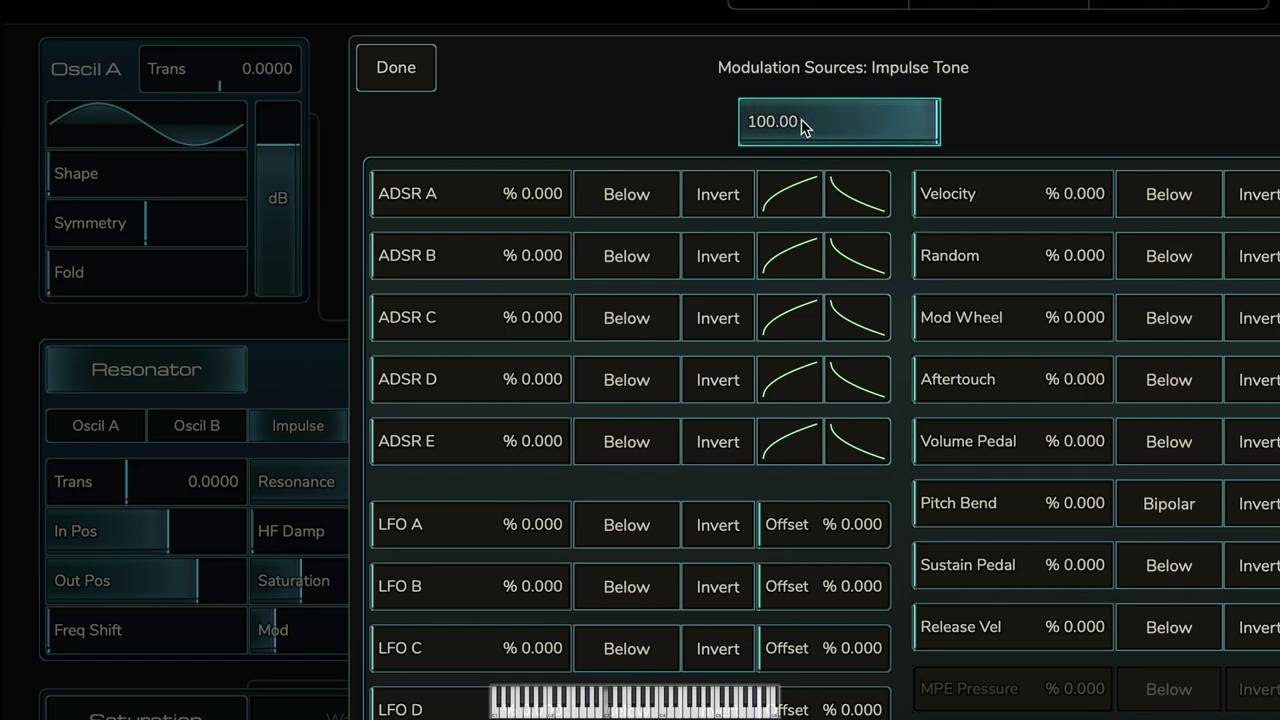
scroll(940, 186, up, 10)
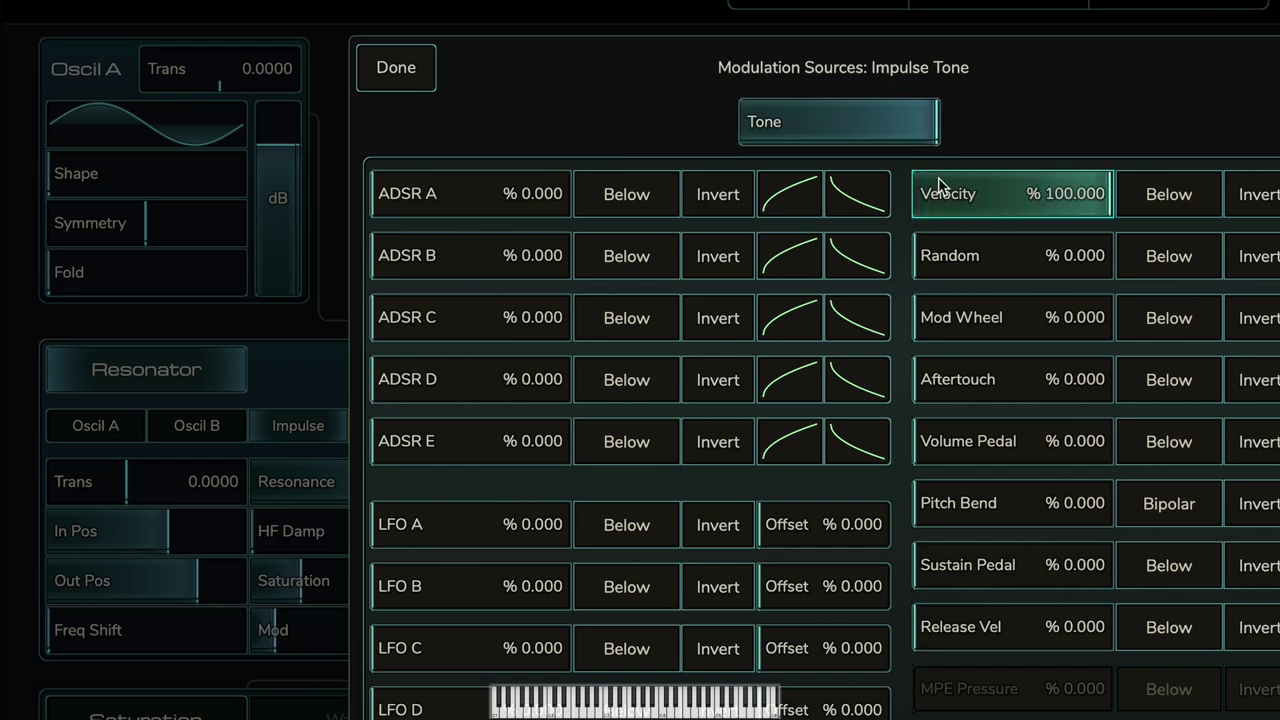
click(383, 76)
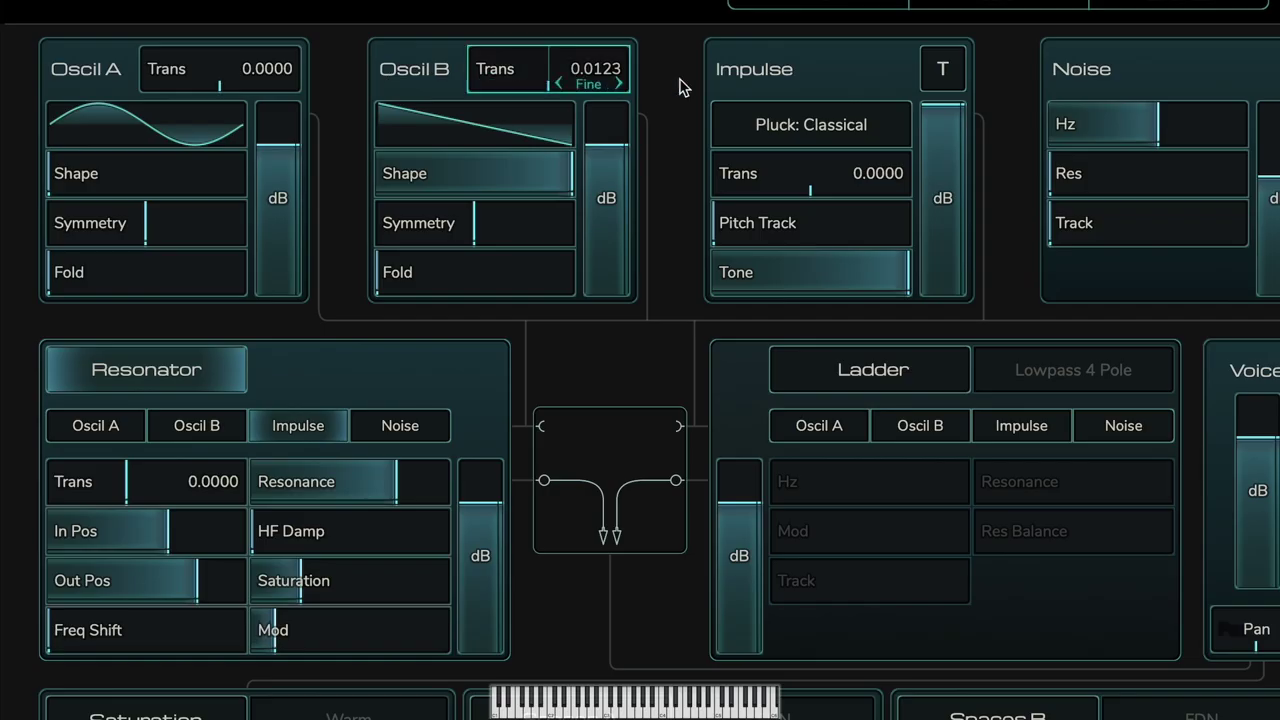
Audition the Impulse types Pluck: Bass, Perc: Udu and Piano: Bridge through the Resonator
click(840, 126)
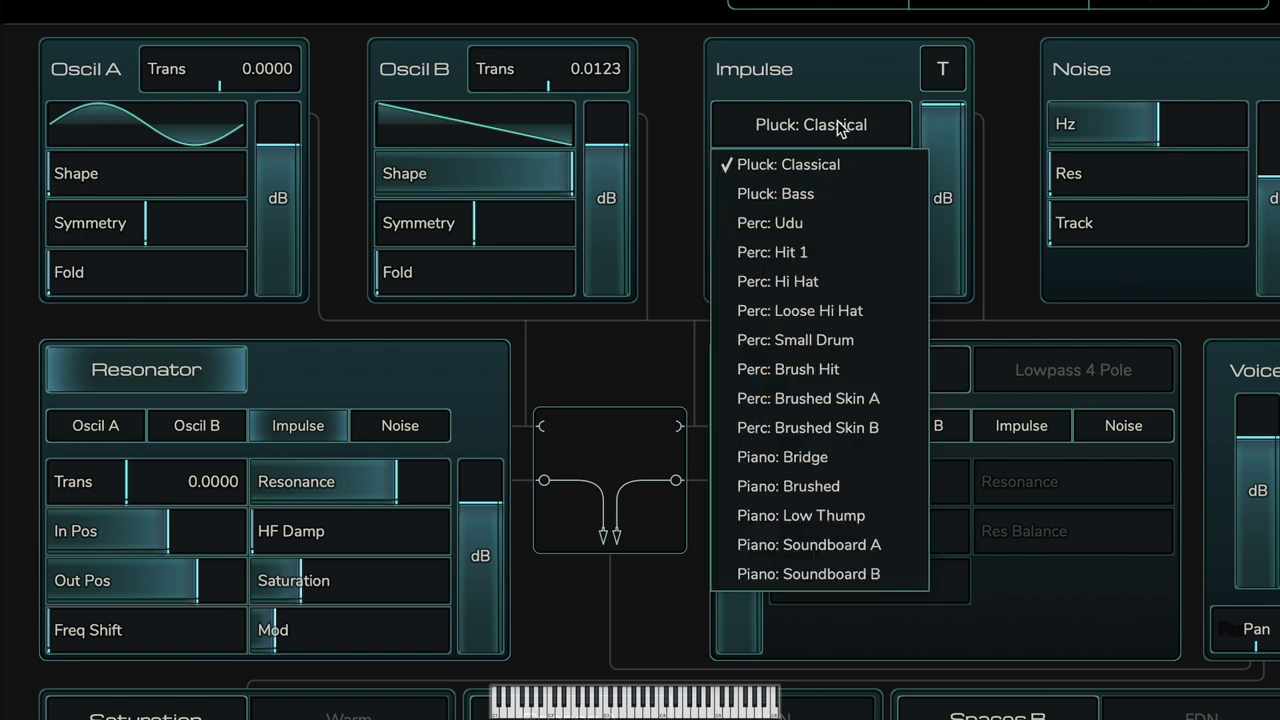
click(838, 194)
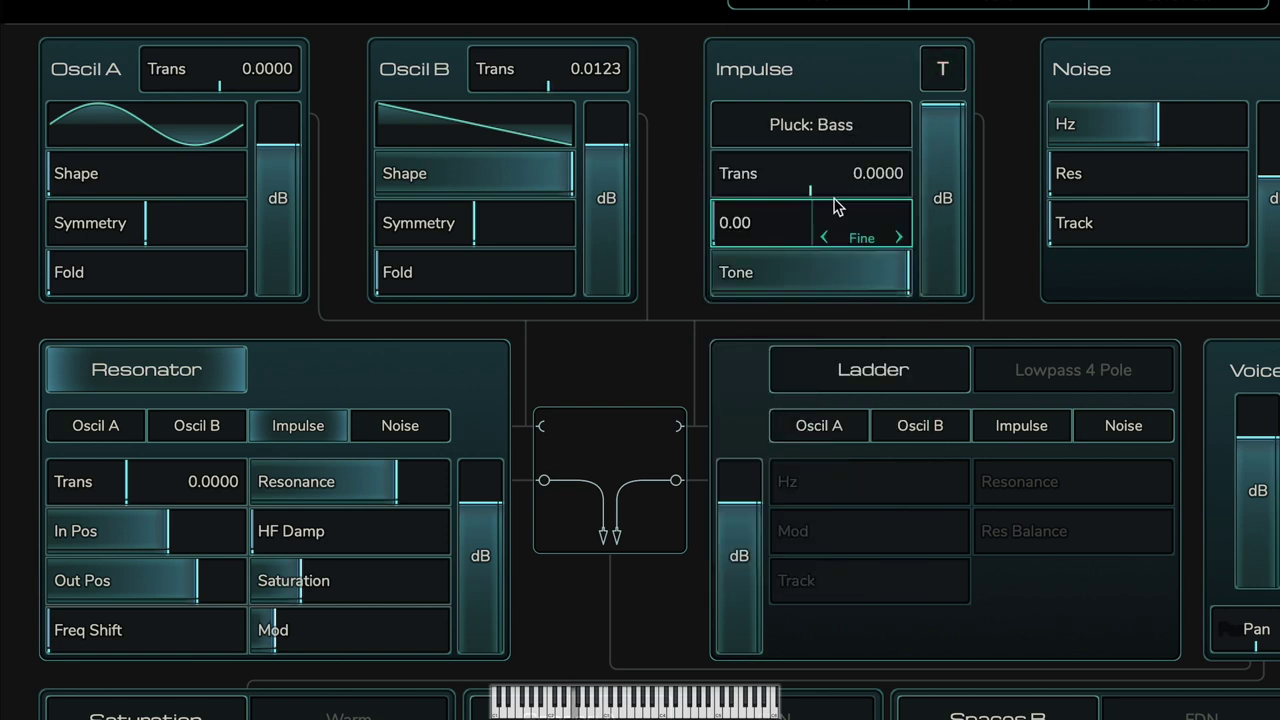
click(834, 124)
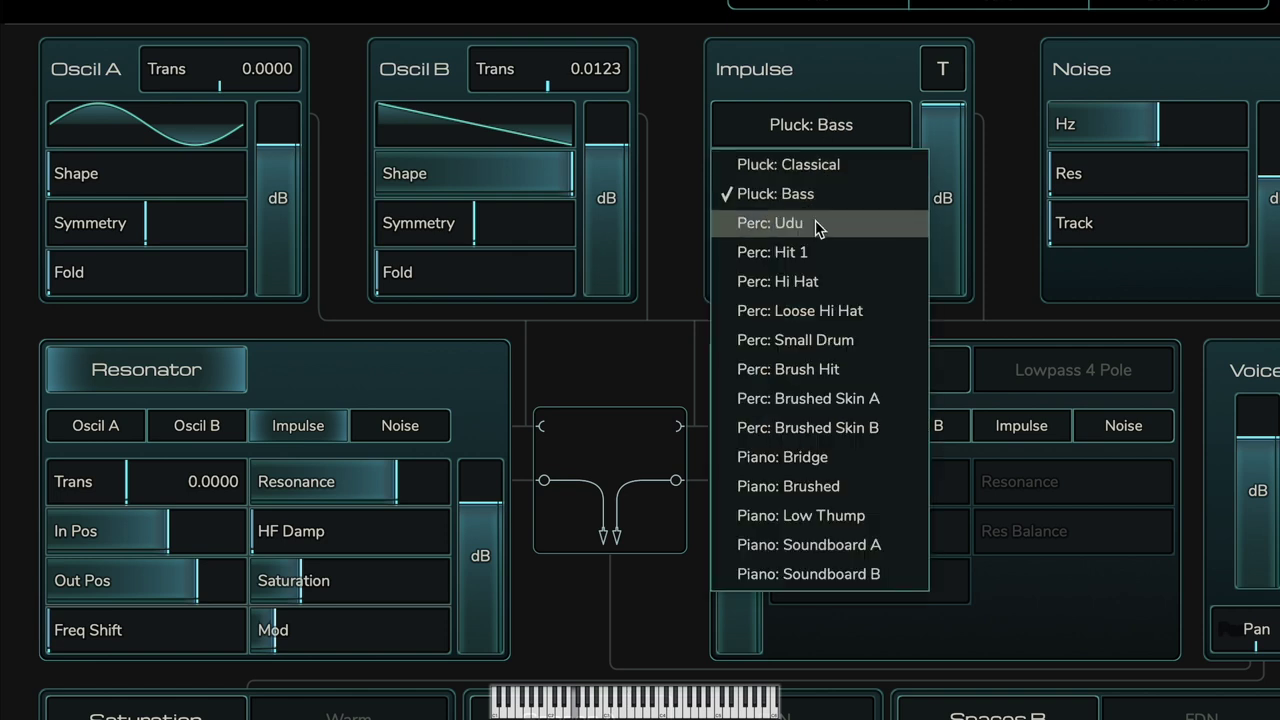
click(815, 222)
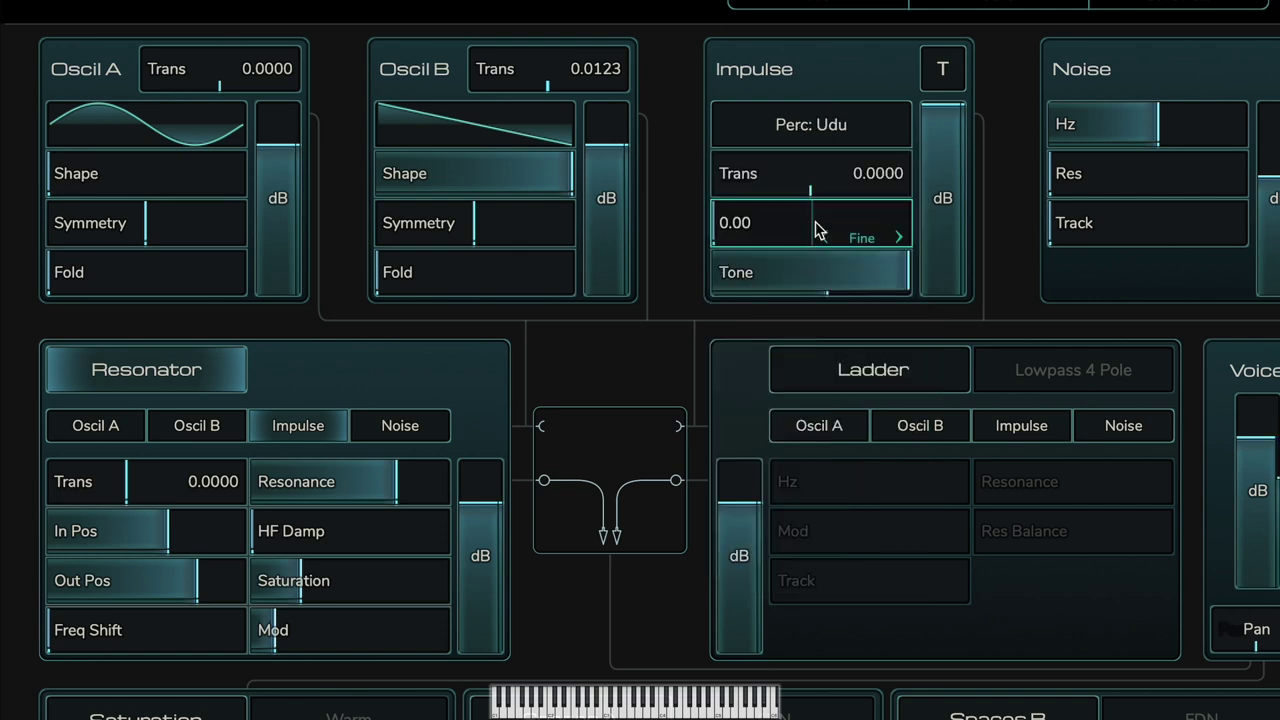
click(826, 122)
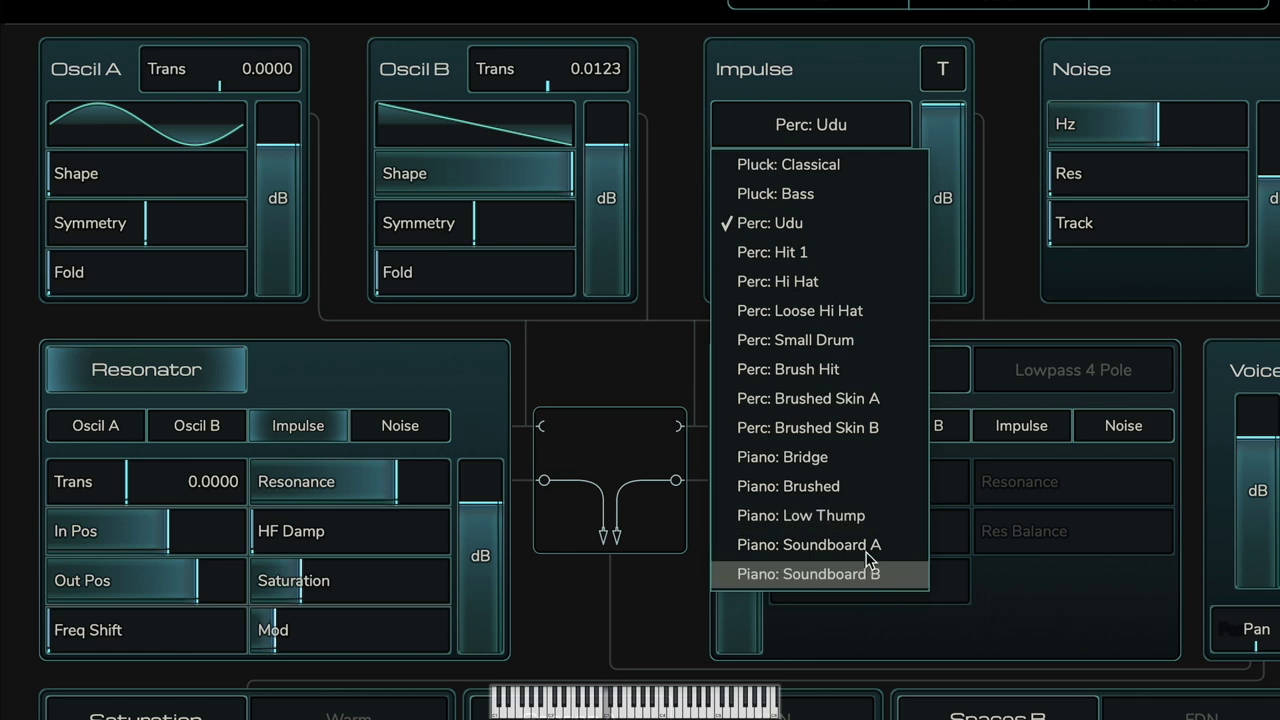
click(844, 466)
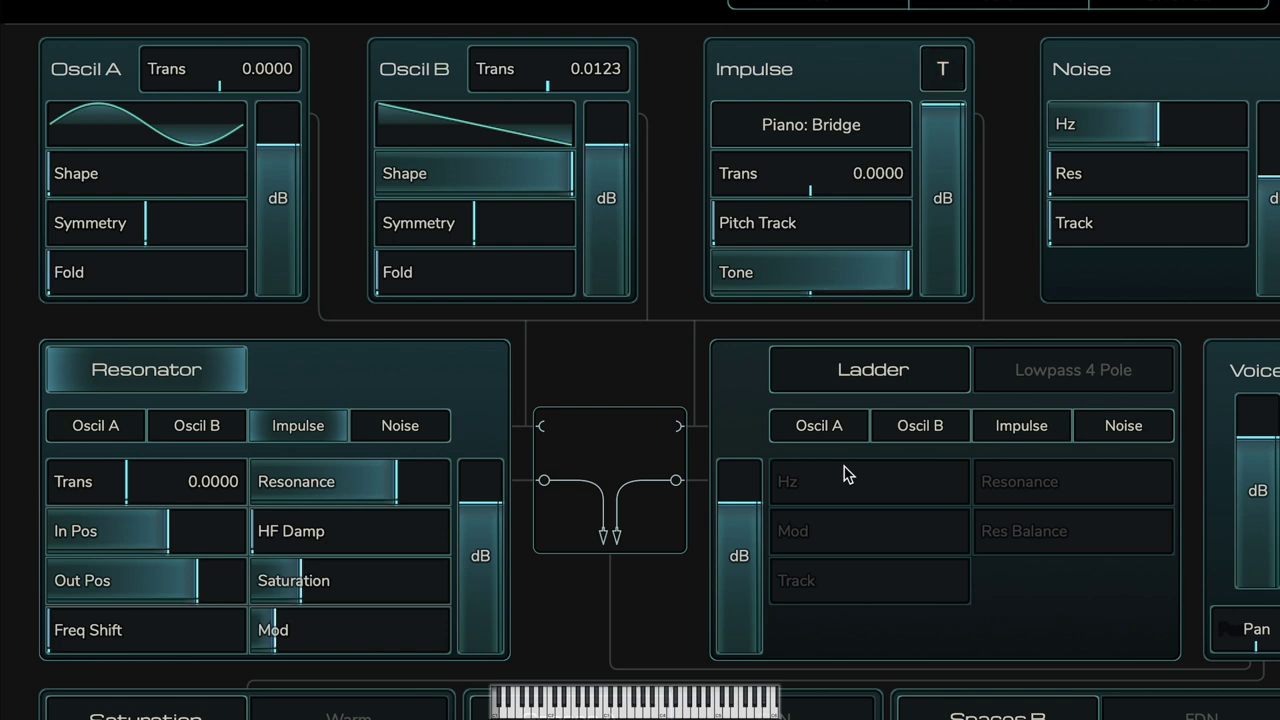
Audition the Impulse types Piano: Brushed and Piano: Low Thump, restoring Pluck: Classical
click(797, 130)
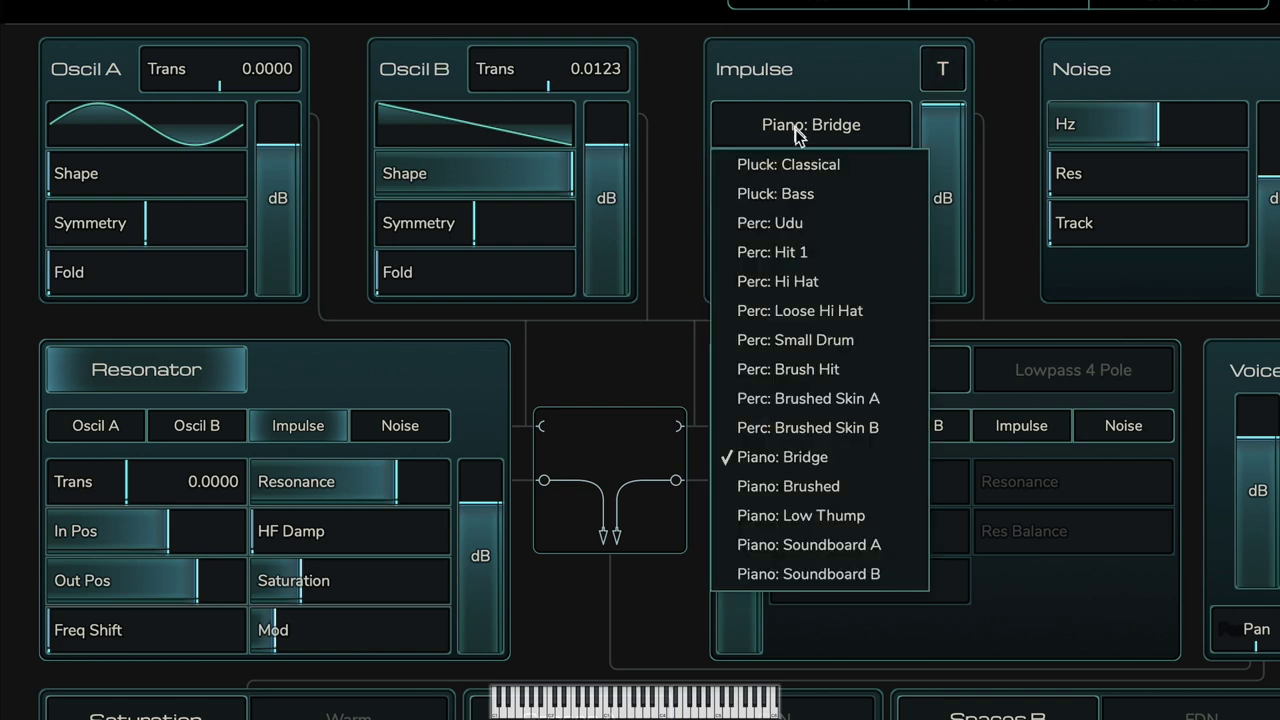
click(830, 486)
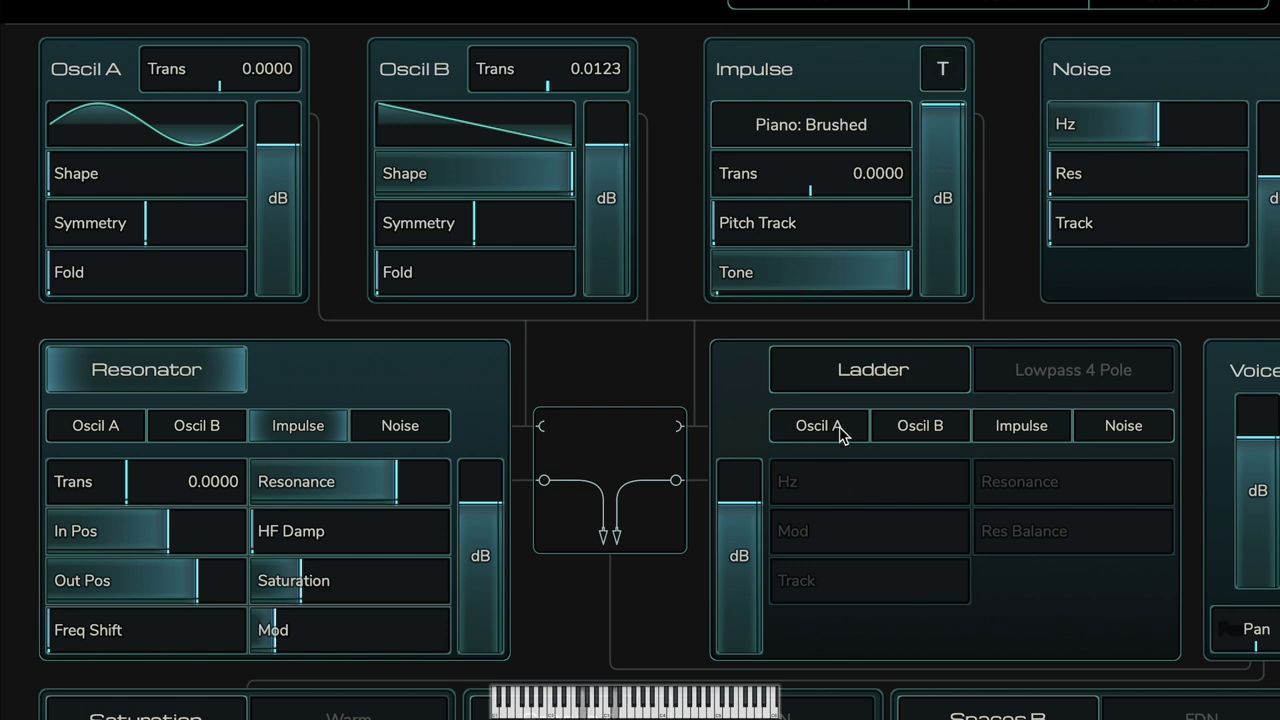
click(857, 123)
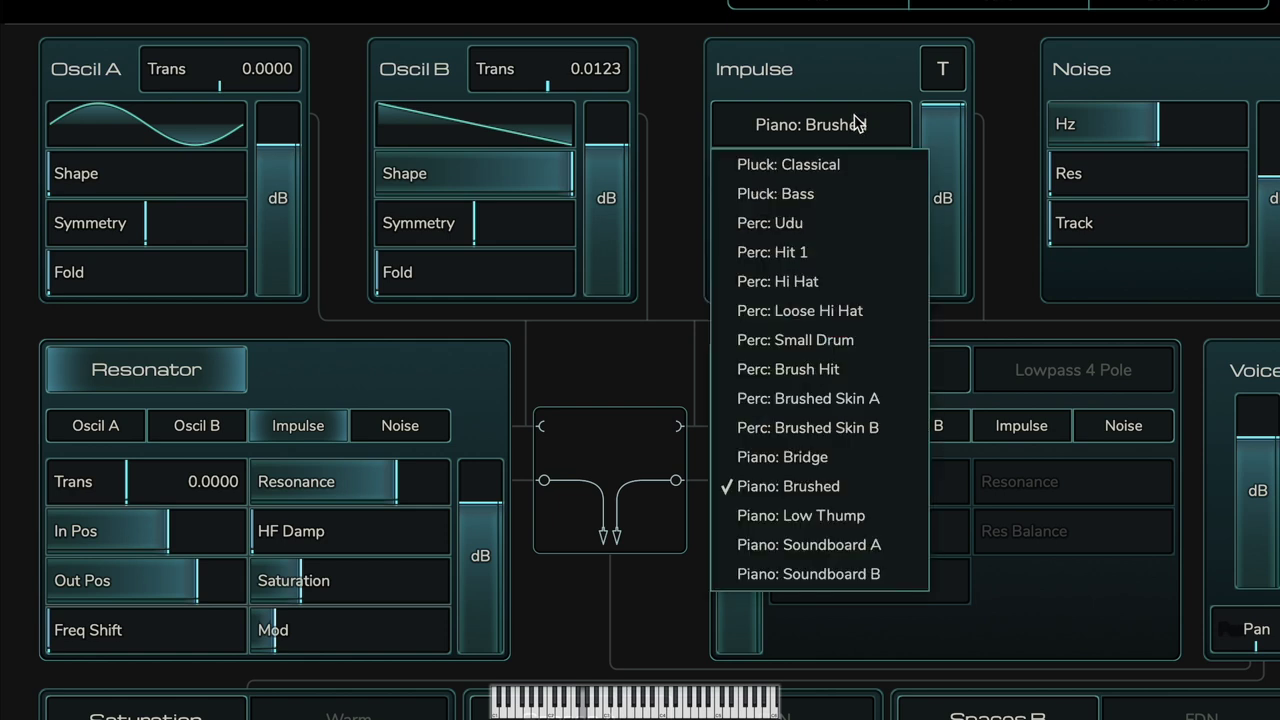
click(884, 520)
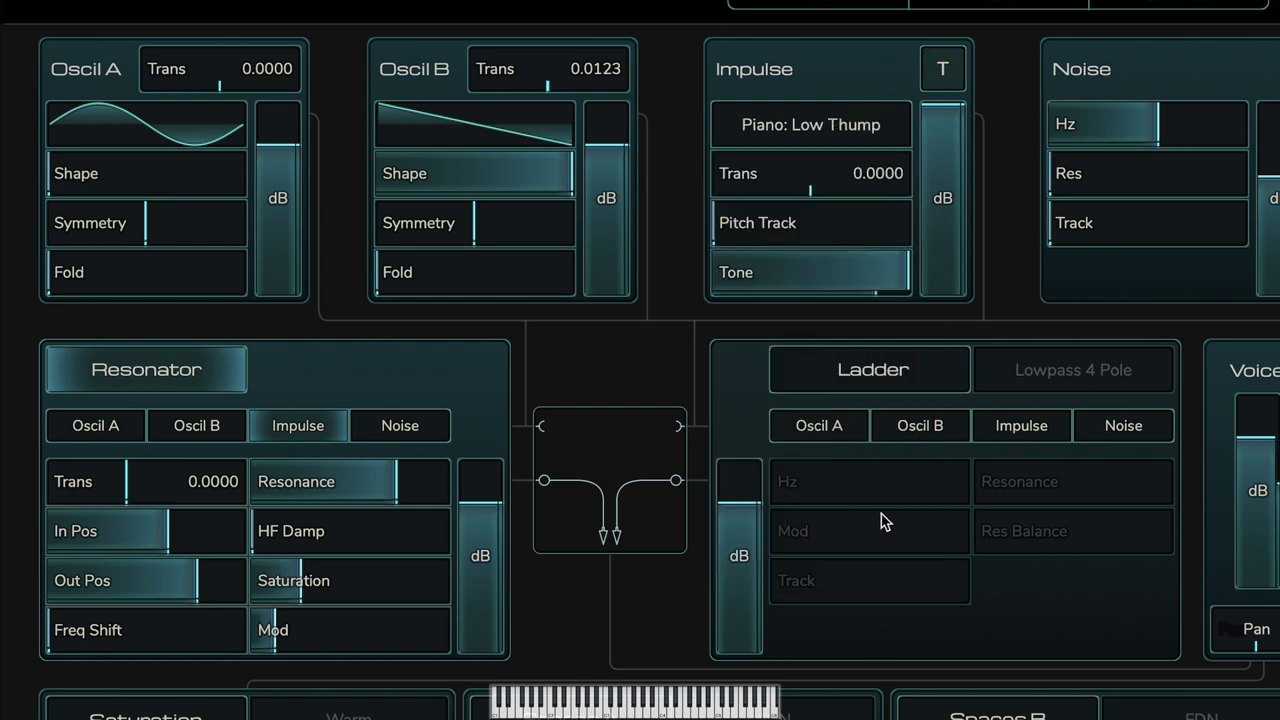
click(811, 145)
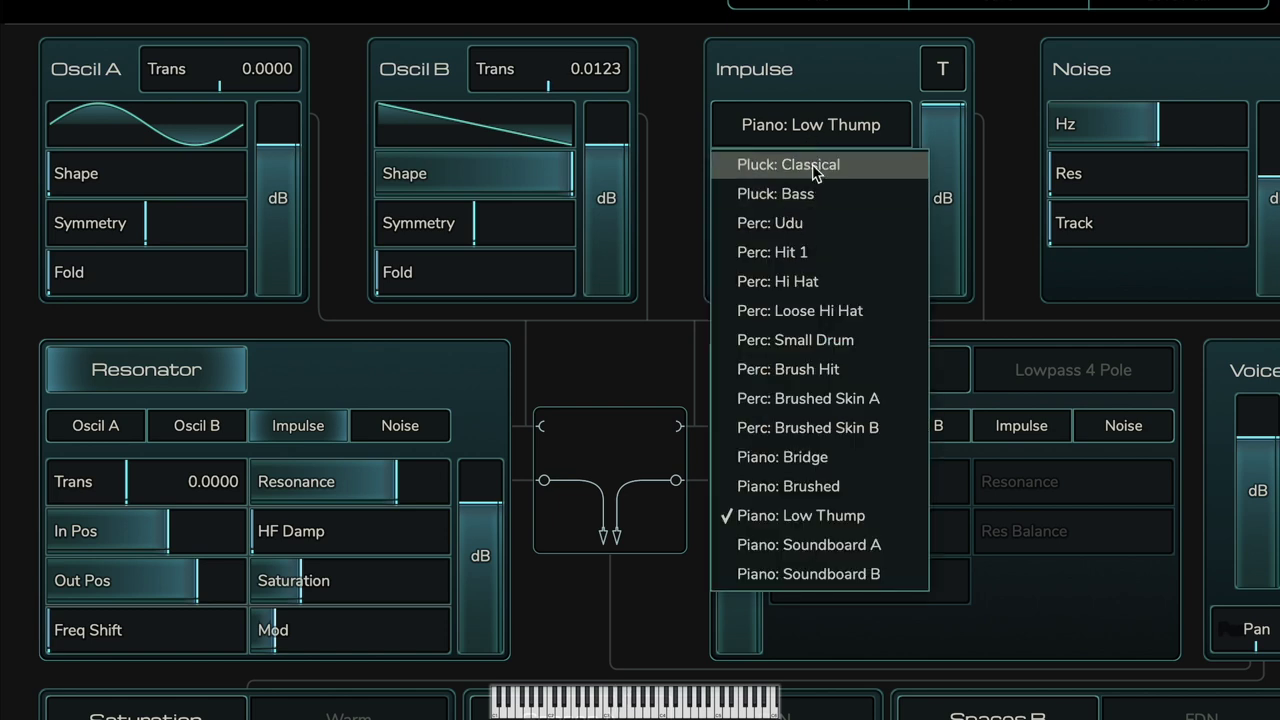
click(812, 164)
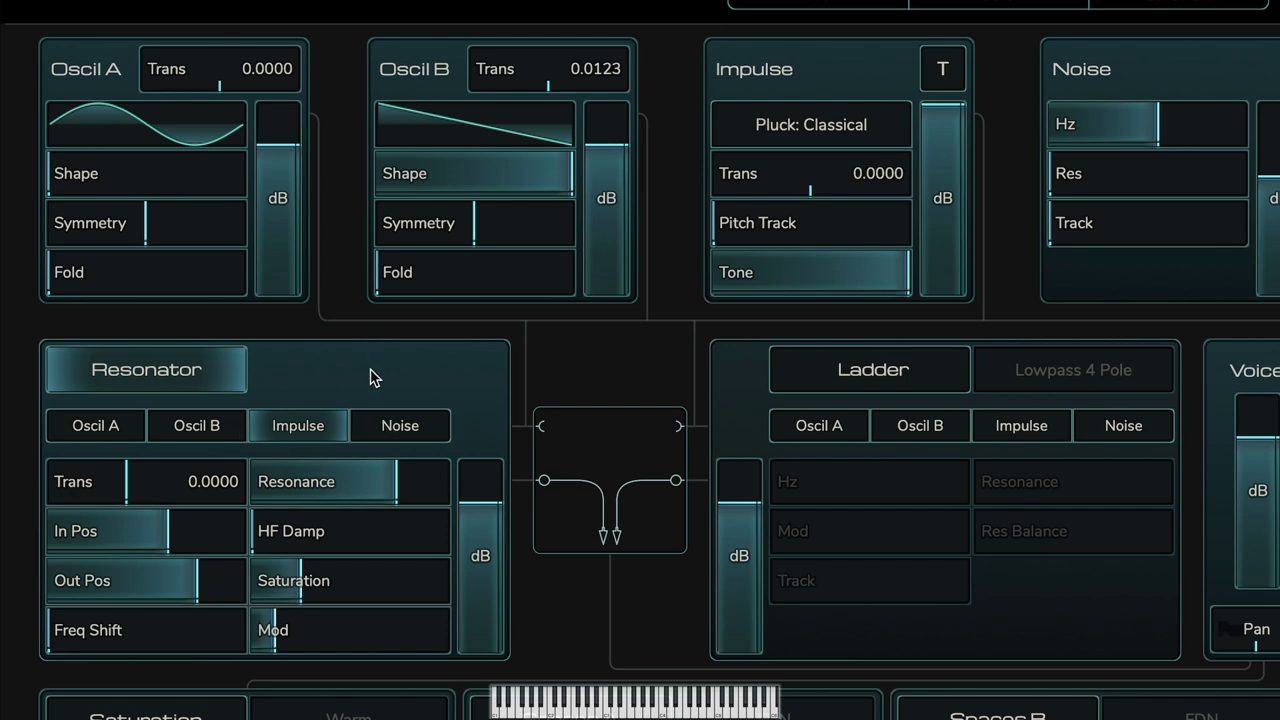
Drop the Oscil A level to -96.0 dB and raise it back up through -15.5 dB to around the Oscil B level
mouse_move(1129, 200)
mouse_move(296, 150)
mouse_down()
mouse_move(296, 166)
mouse_move(293, 152)
mouse_up()
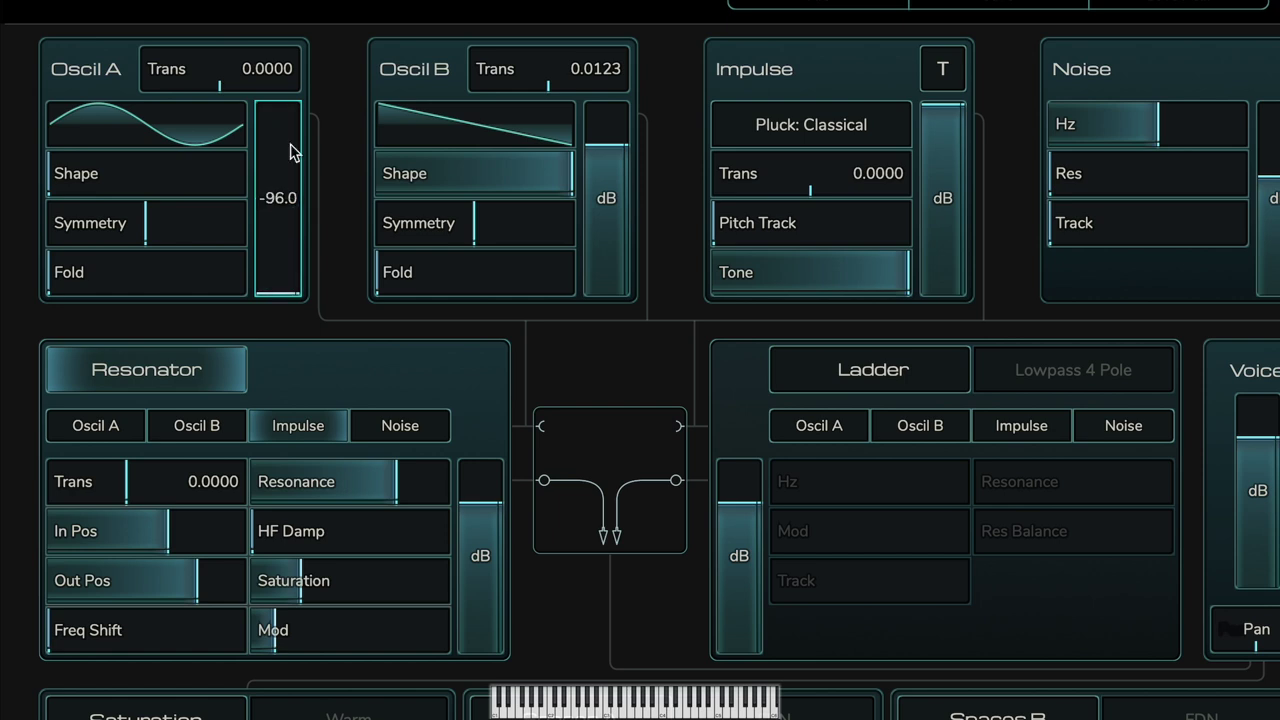
scroll(293, 152, up, 5)
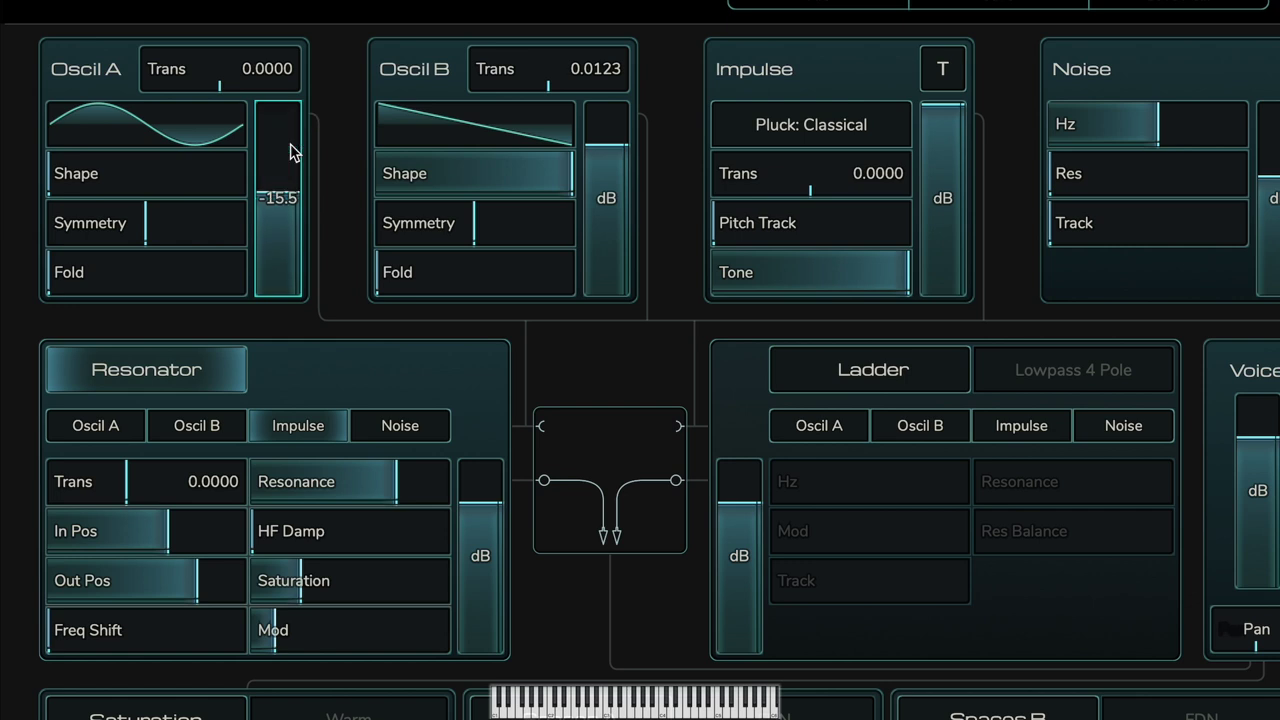
scroll(291, 150, up, 5)
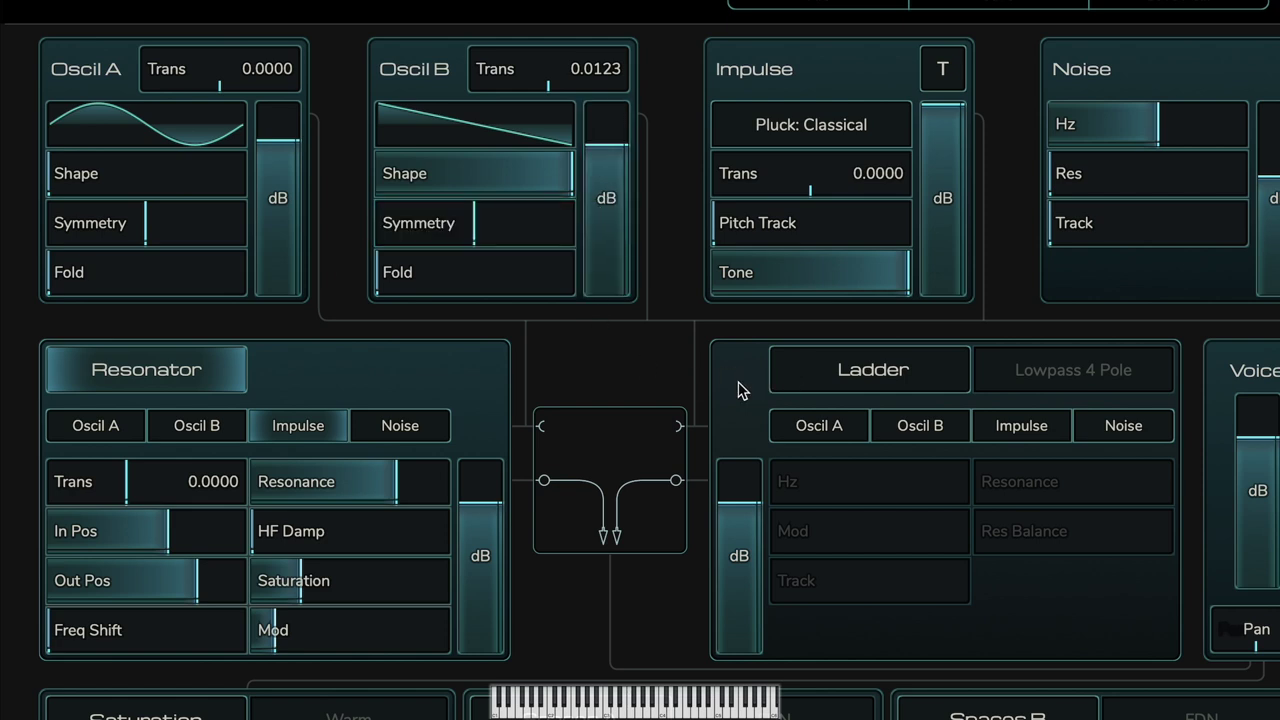
Try routing the Ladder output into the Resonator, restoring the parallel filter routing
click(551, 443)
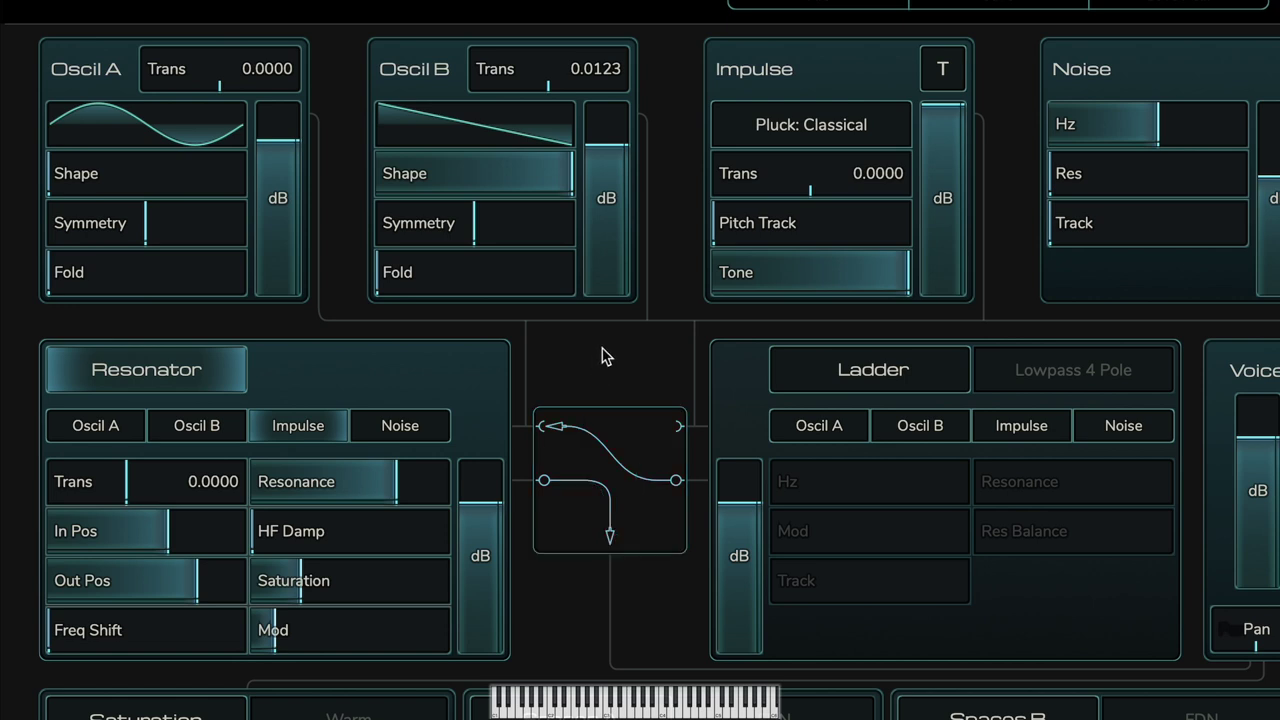
click(572, 446)
click(674, 449)
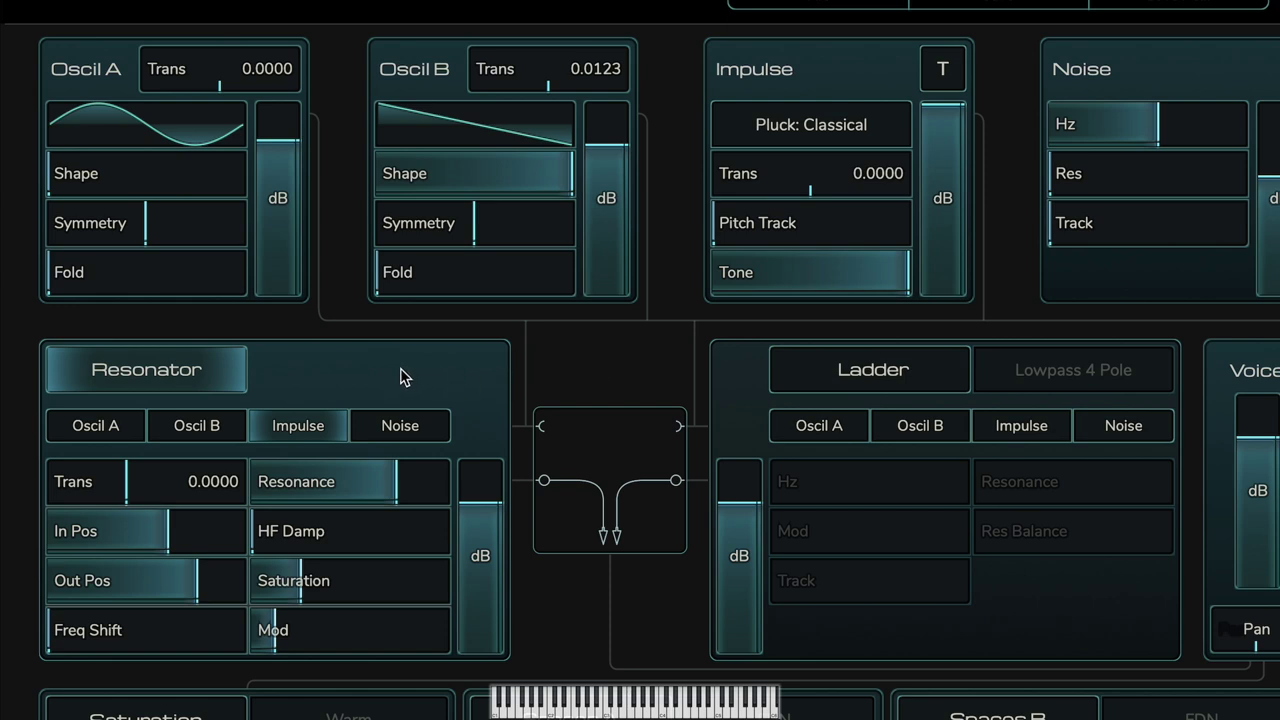
Sweep the Resonator Trans up in whole steps past 8.0000 and return it to 0.0000
mouse_move(80, 502)
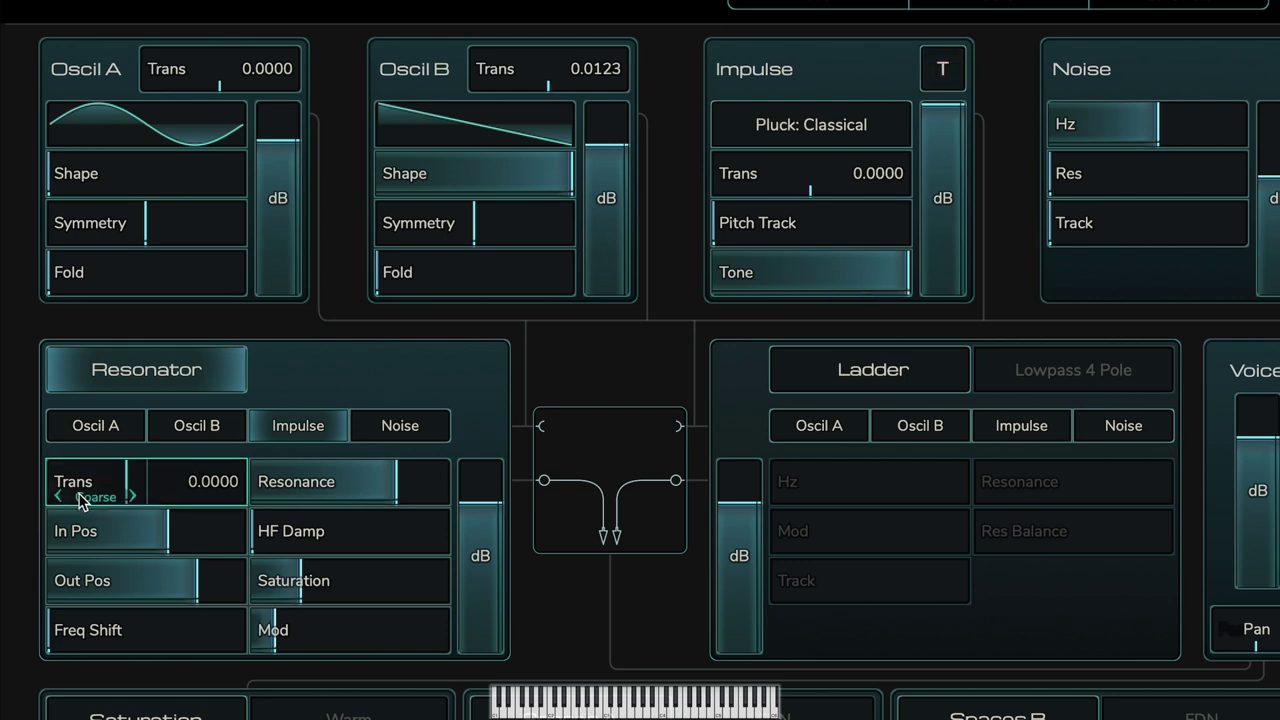
scroll(90, 481, up, 5)
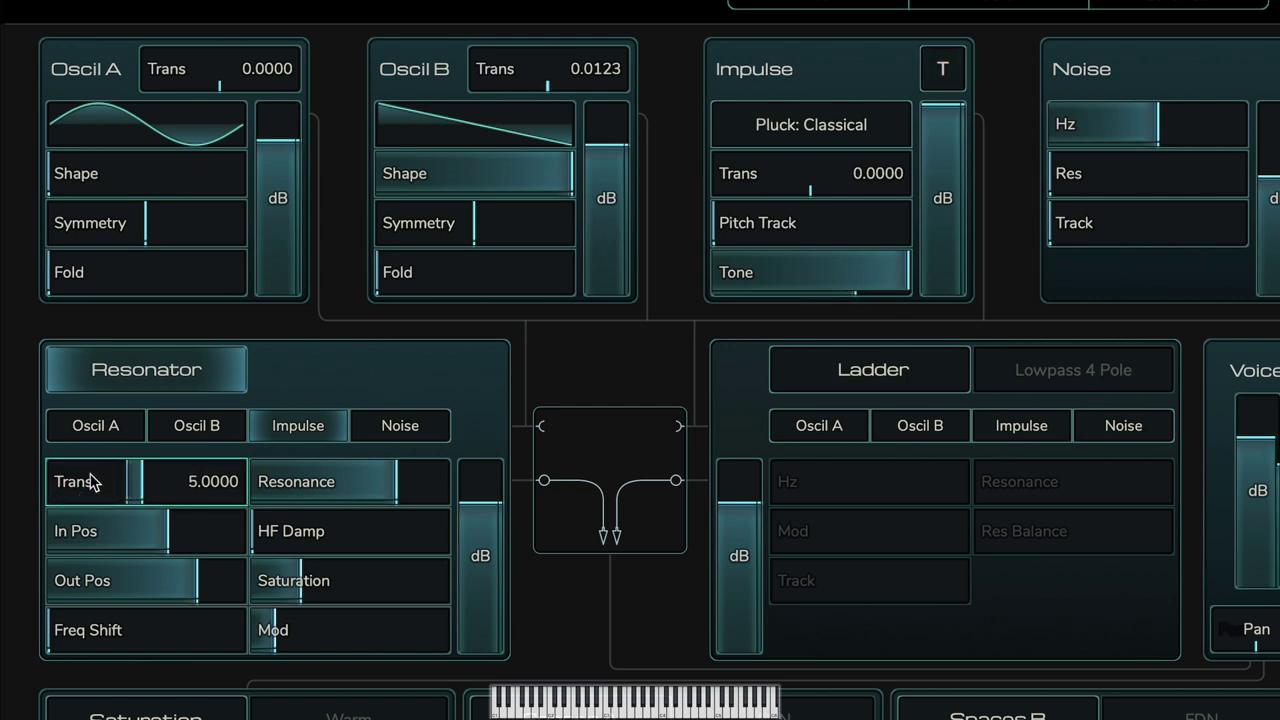
scroll(90, 481, up, 7)
scroll(90, 481, down, 4)
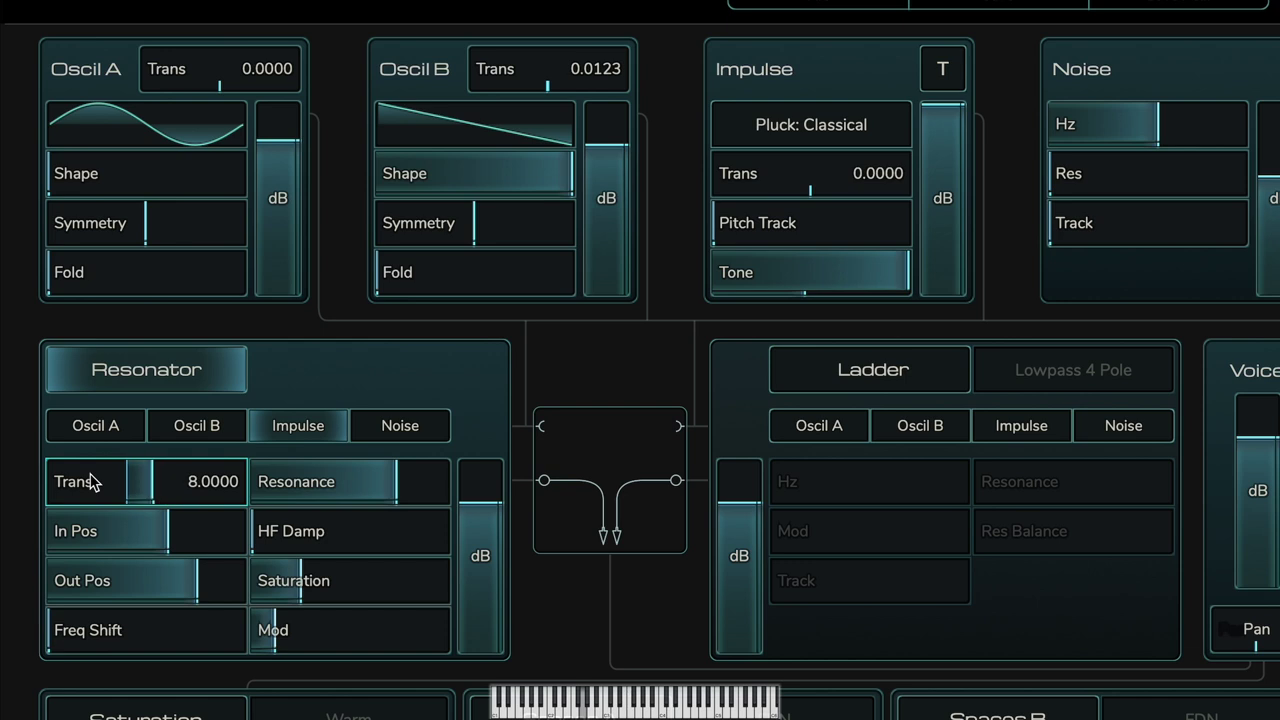
scroll(90, 481, down, 8)
Sweep the Resonator Resonance down to 0.00 and back up to around 99.37
mouse_move(320, 500)
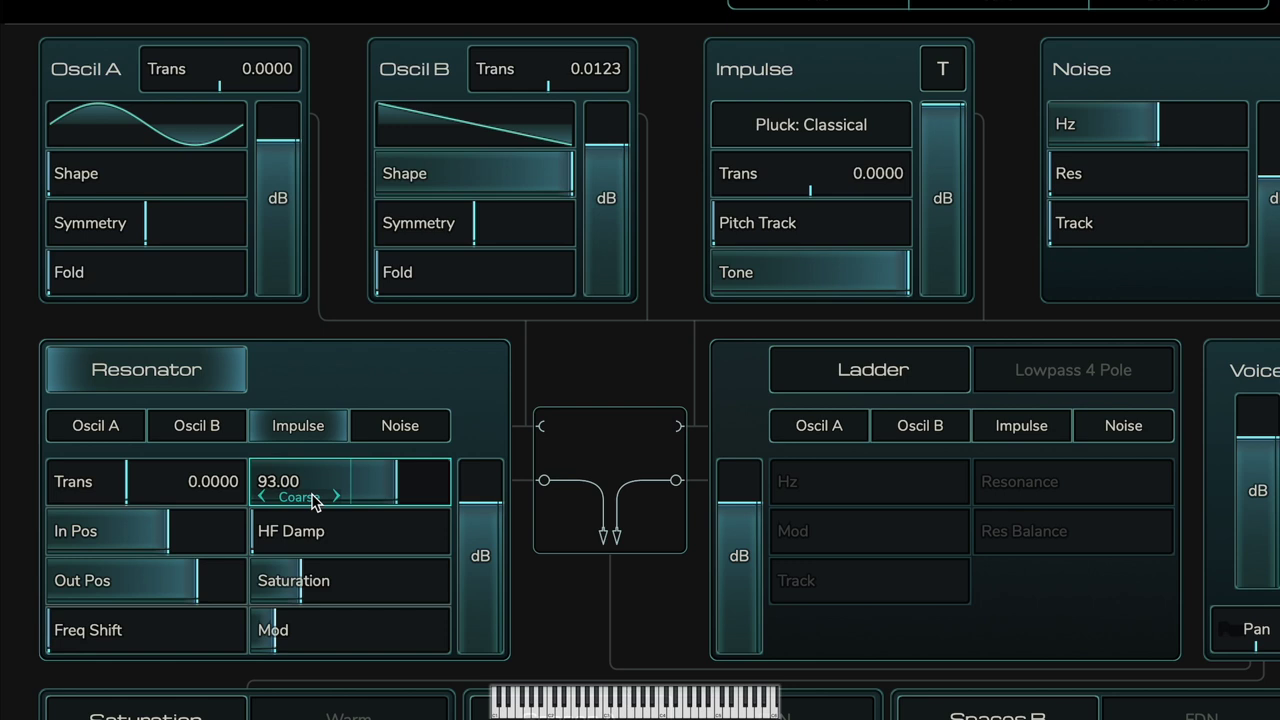
scroll(312, 500, down, 8)
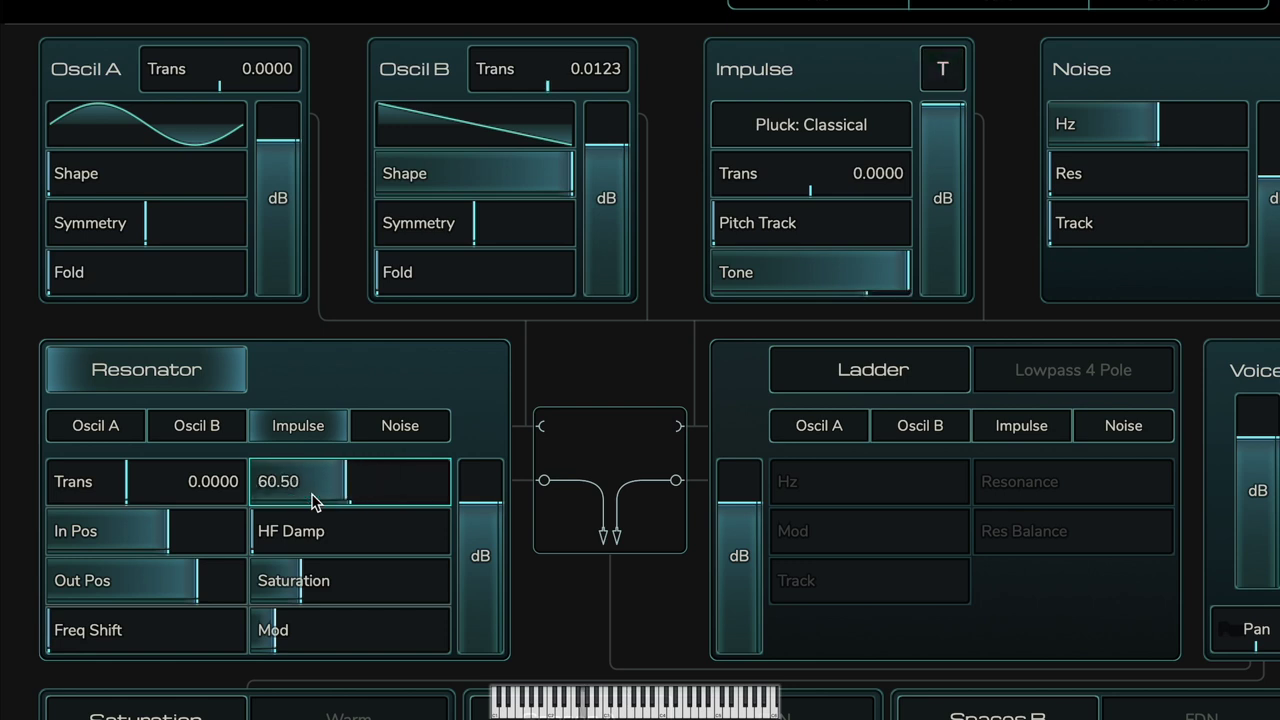
scroll(312, 500, down, 8)
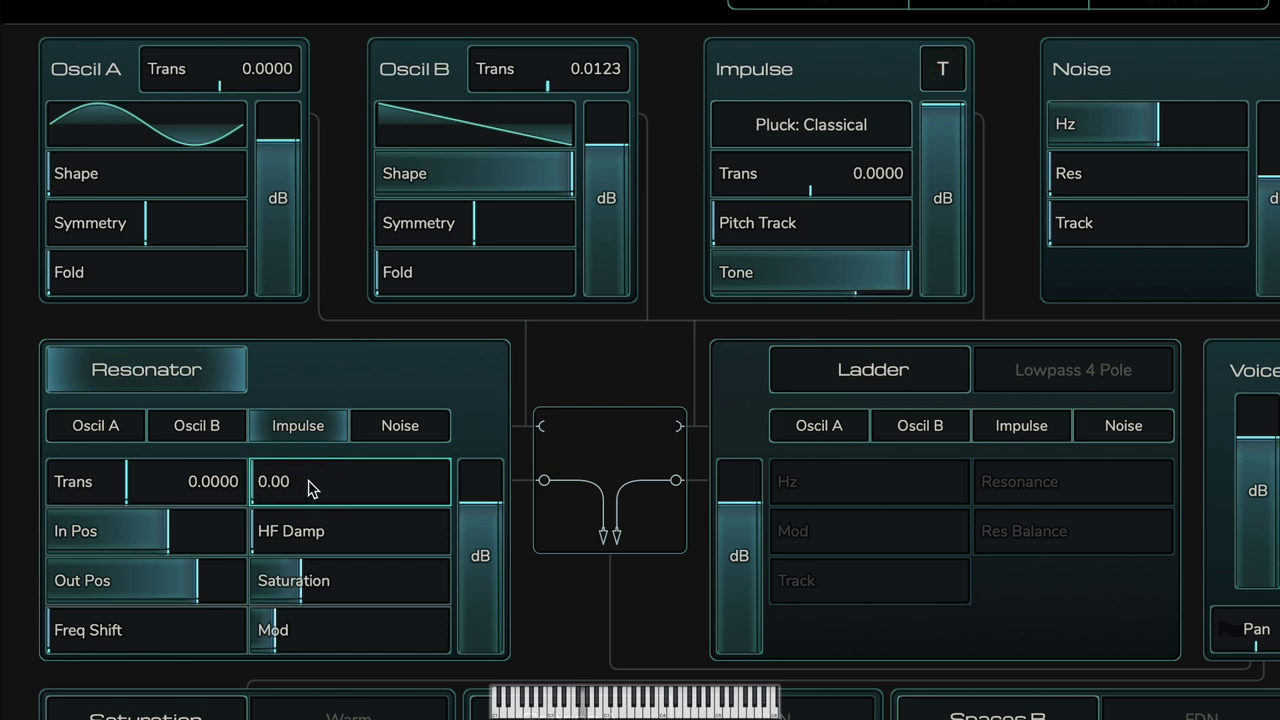
scroll(308, 480, up, 8)
scroll(308, 480, up, 5)
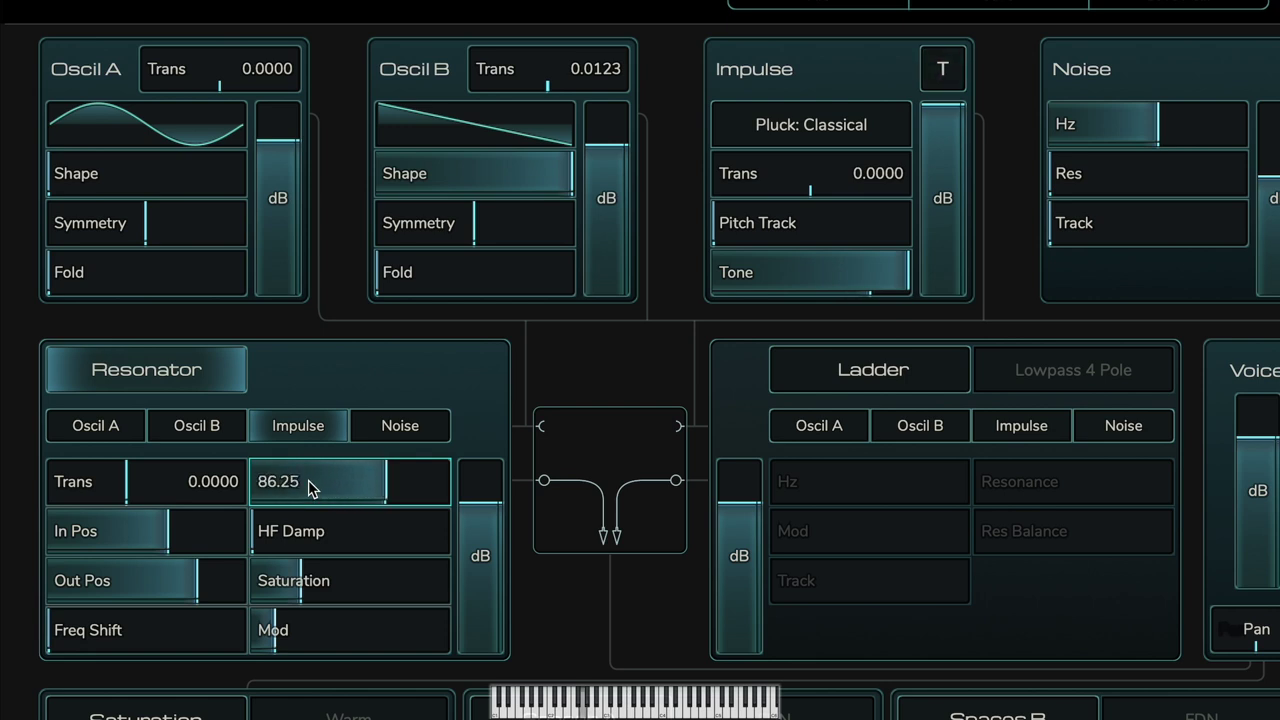
scroll(308, 480, up, 2)
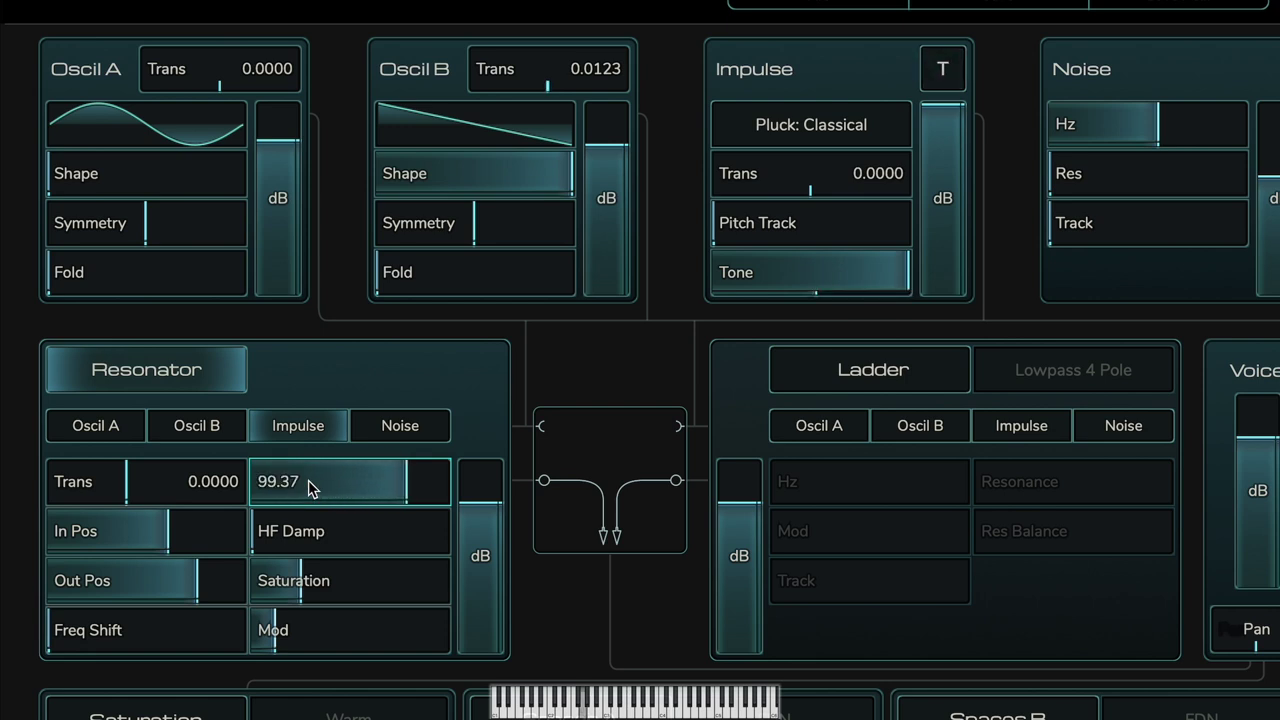
scroll(308, 480, down, 1)
scroll(308, 480, up, 3)
scroll(308, 480, down, 1)
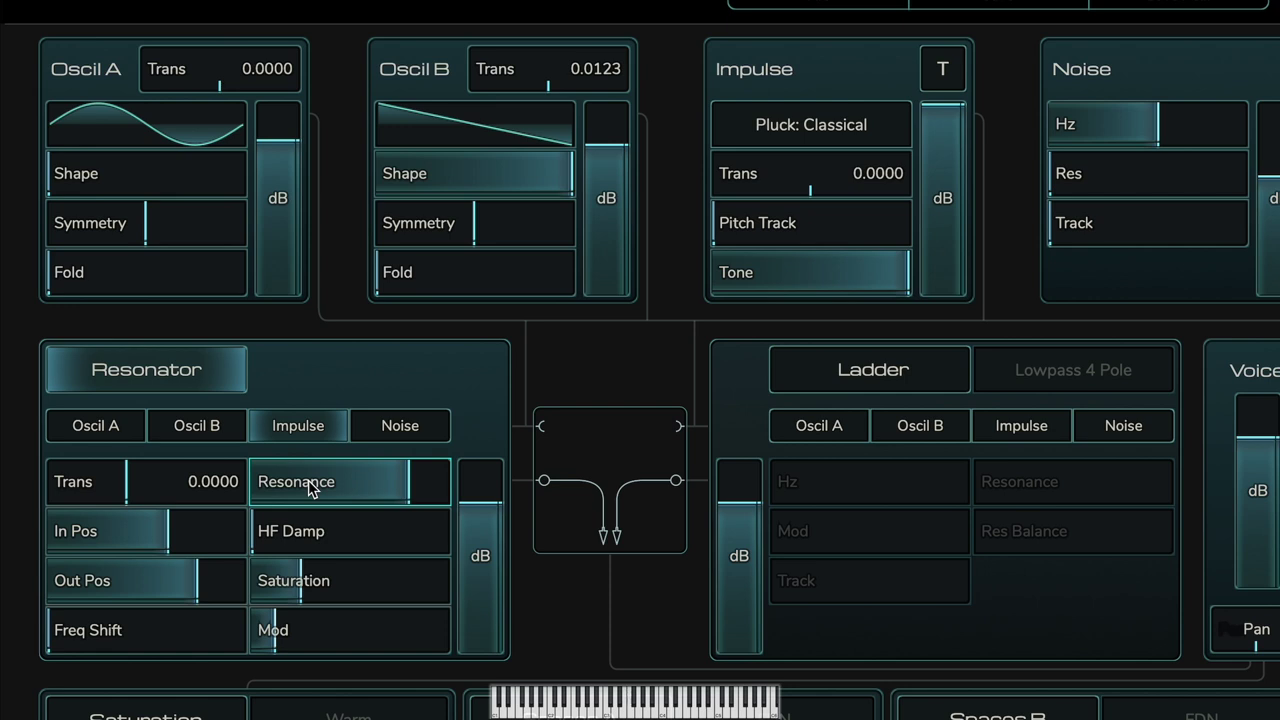
Push the Resonator Resonance up to 118.12, lower it to 93.12 and raise it slightly again
scroll(308, 480, up, 6)
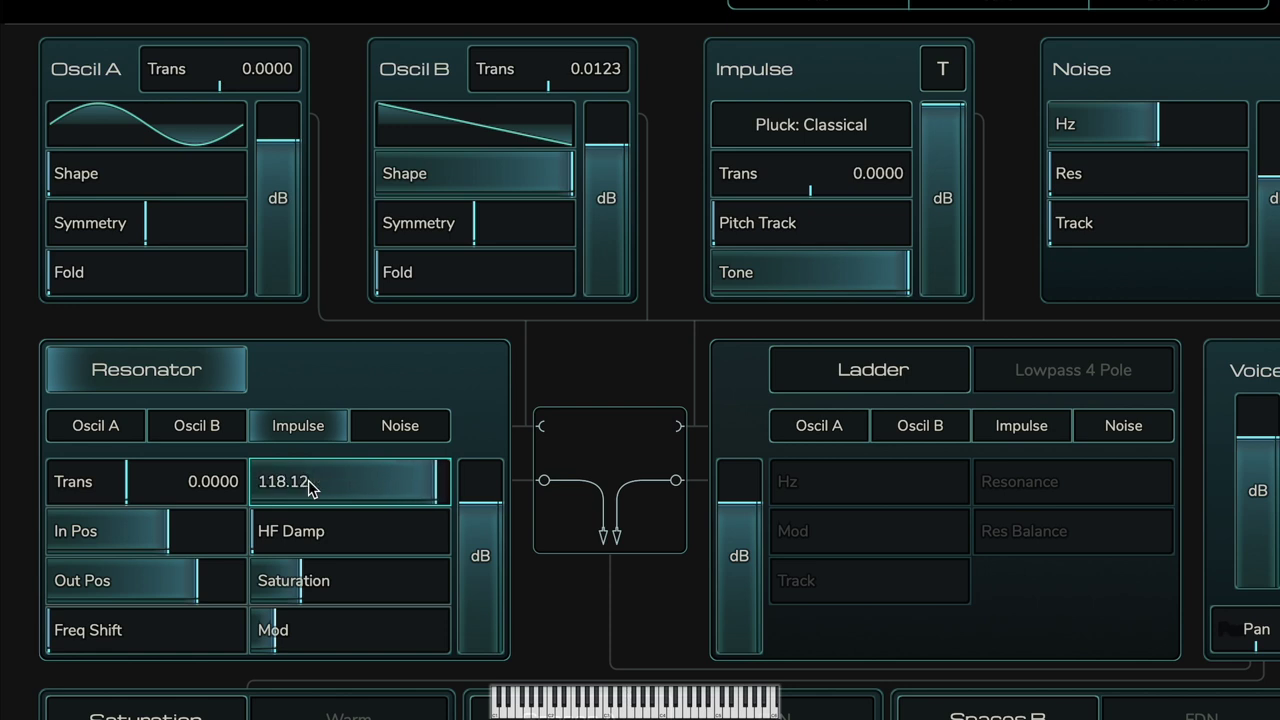
scroll(308, 480, down, 1)
mouse_move(336, 581)
scroll(317, 478, down, 18)
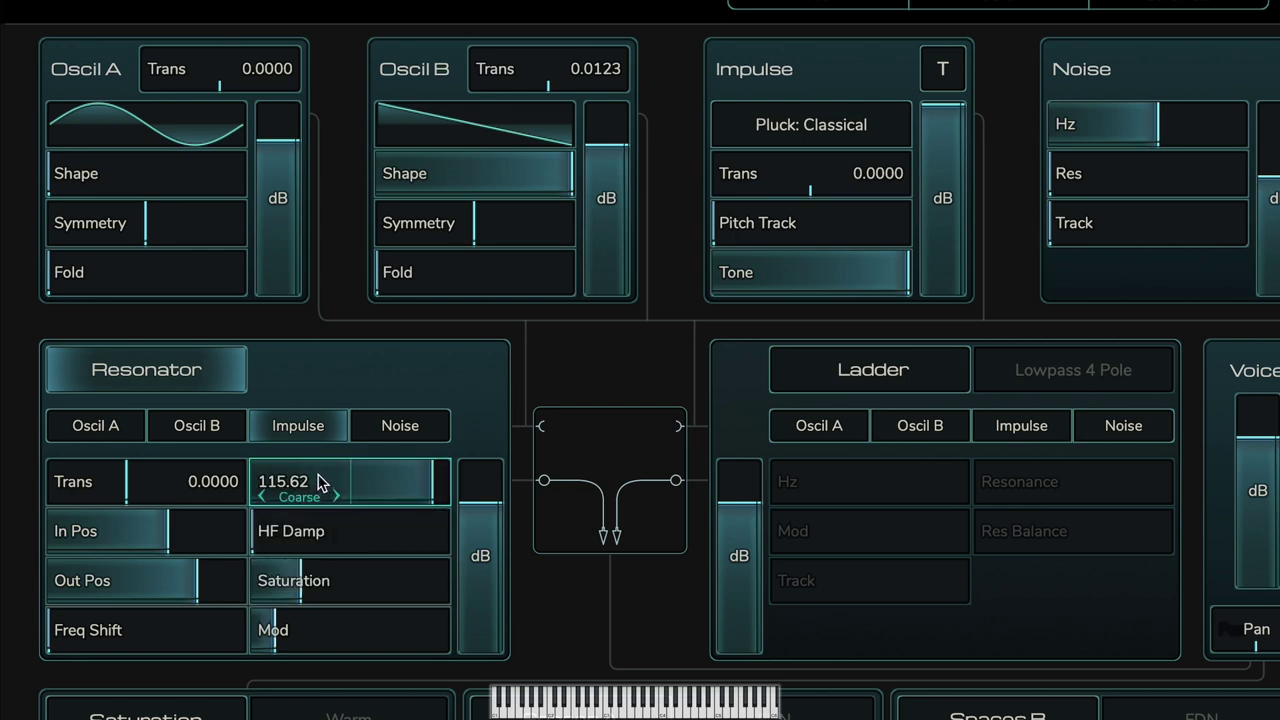
scroll(317, 478, down, 2)
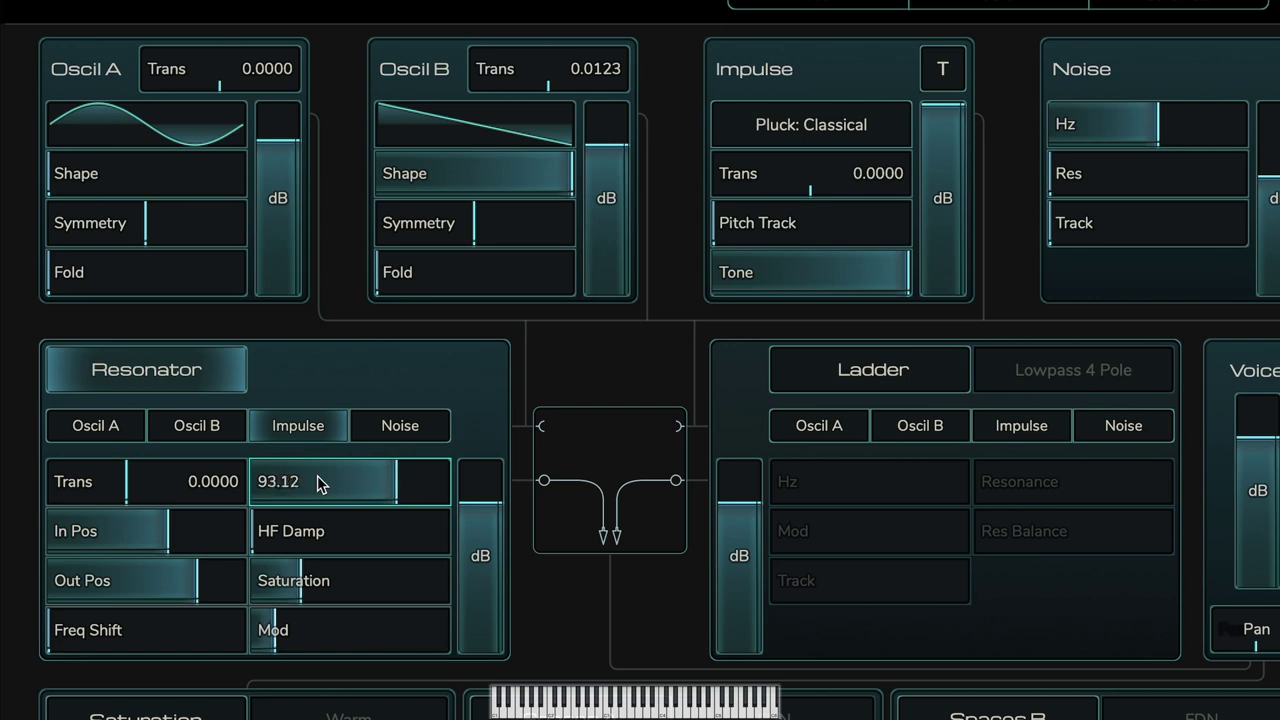
scroll(317, 478, up, 6)
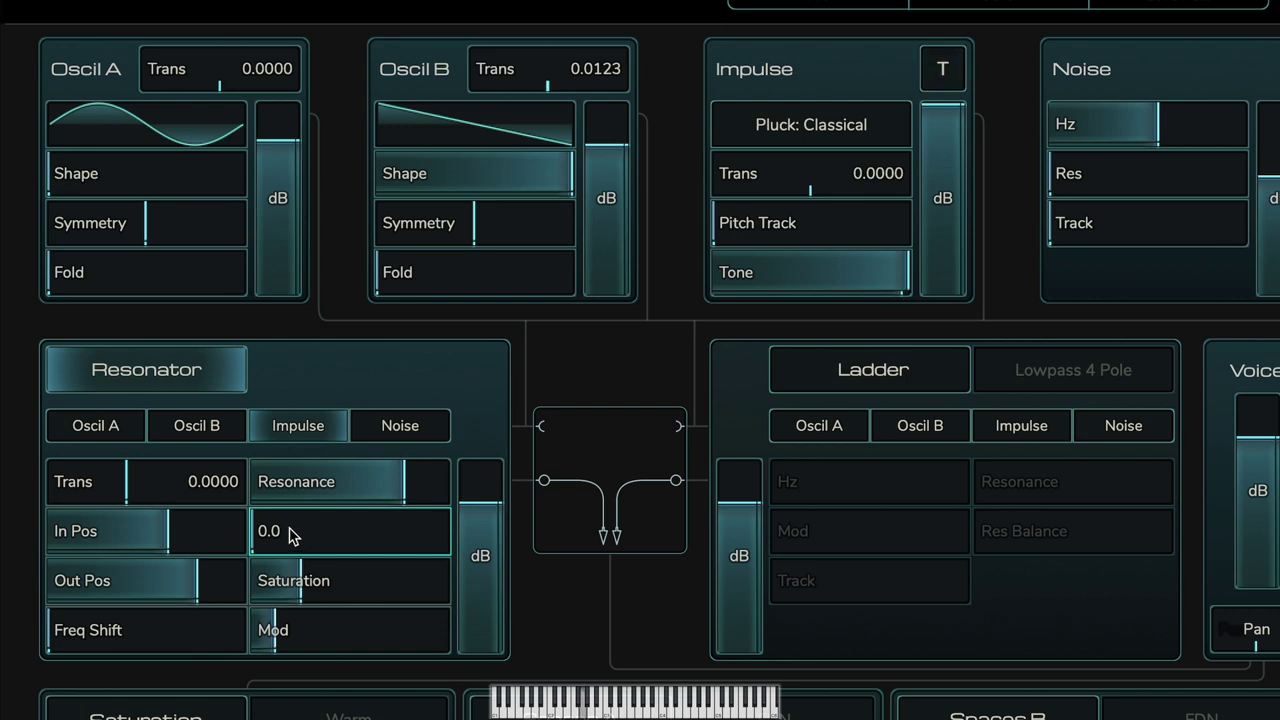
Sweep the Resonator HF Damp up from 0.0 to 100.0 and bring it back down below 67.0
scroll(289, 529, up, 6)
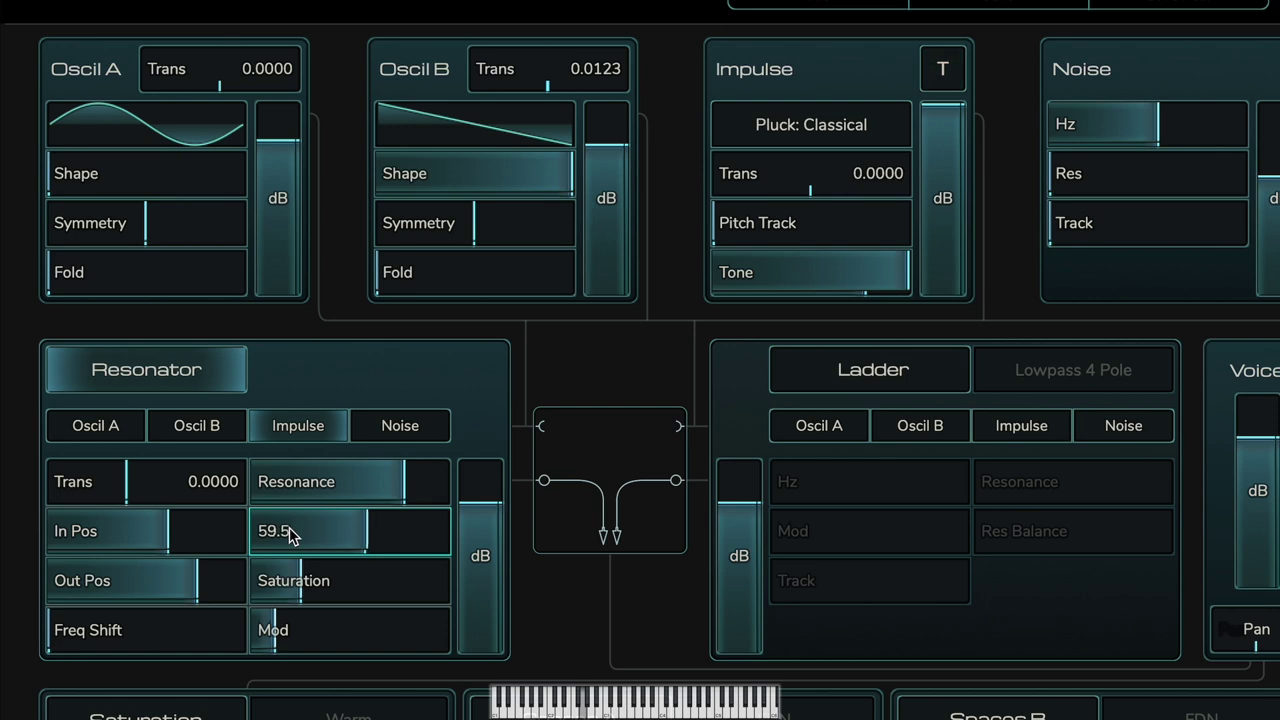
scroll(289, 529, up, 2)
scroll(289, 529, up, 3)
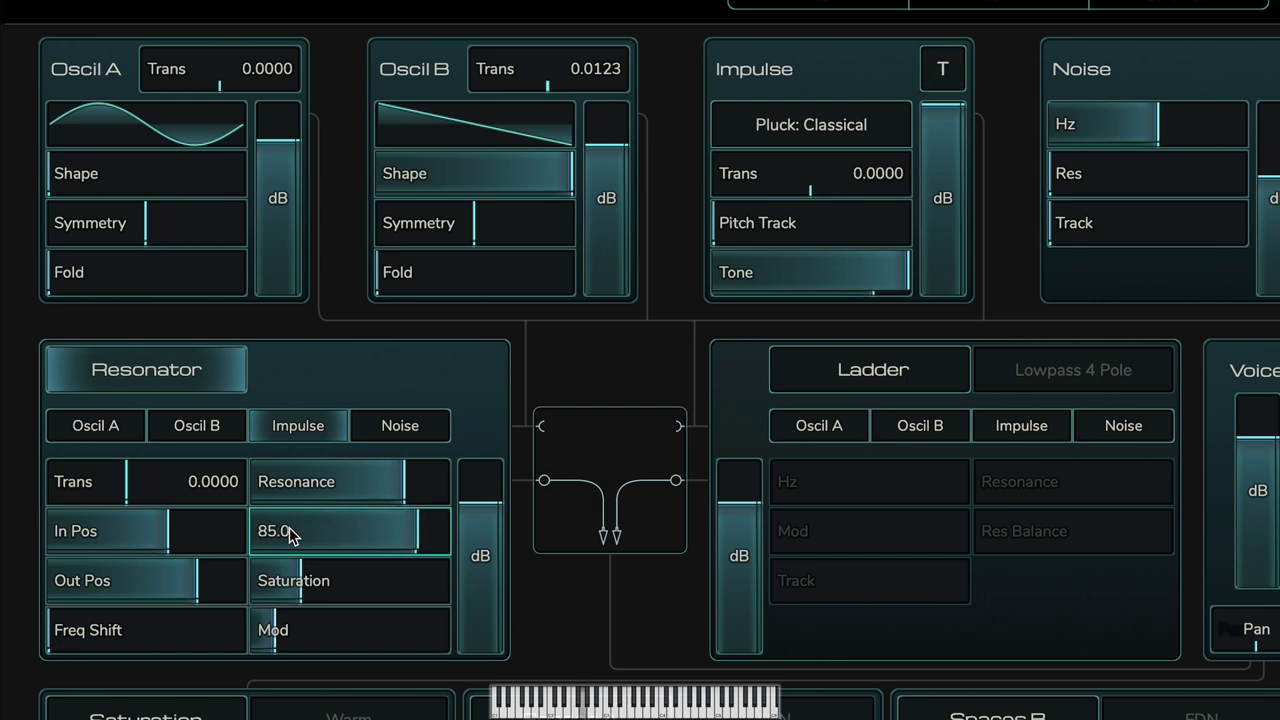
scroll(289, 527, up, 2)
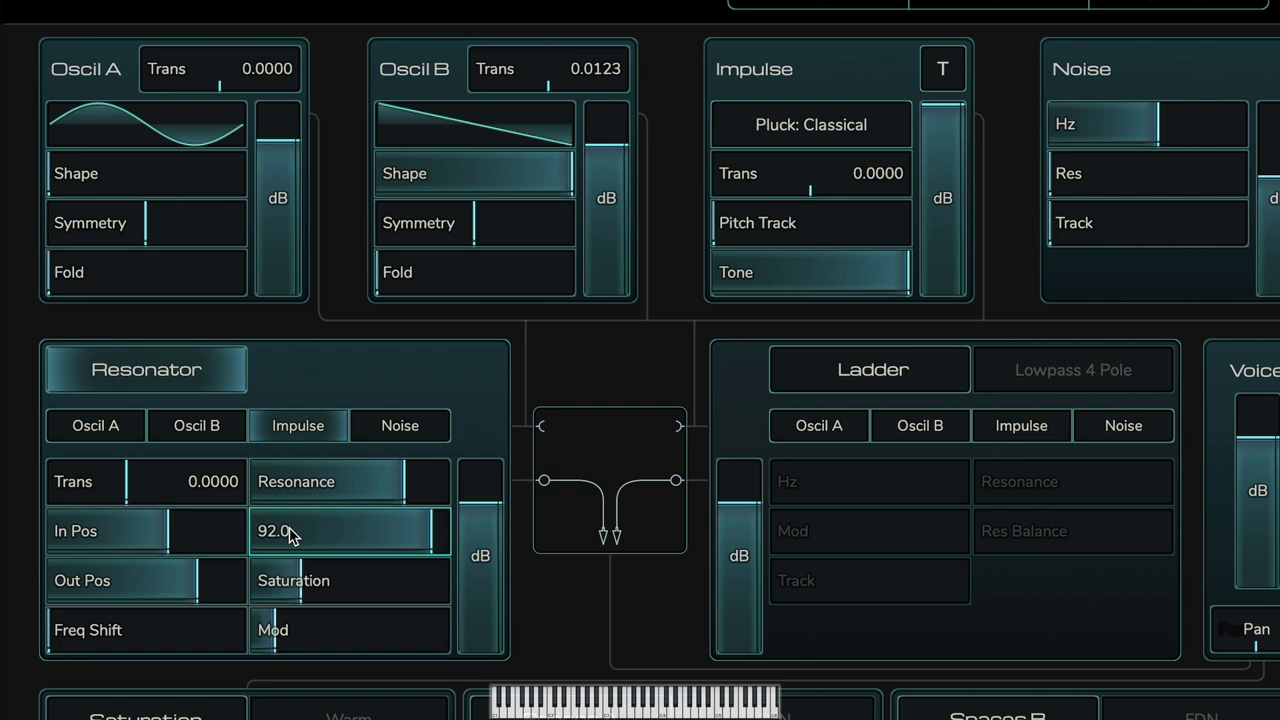
scroll(289, 527, up, 2)
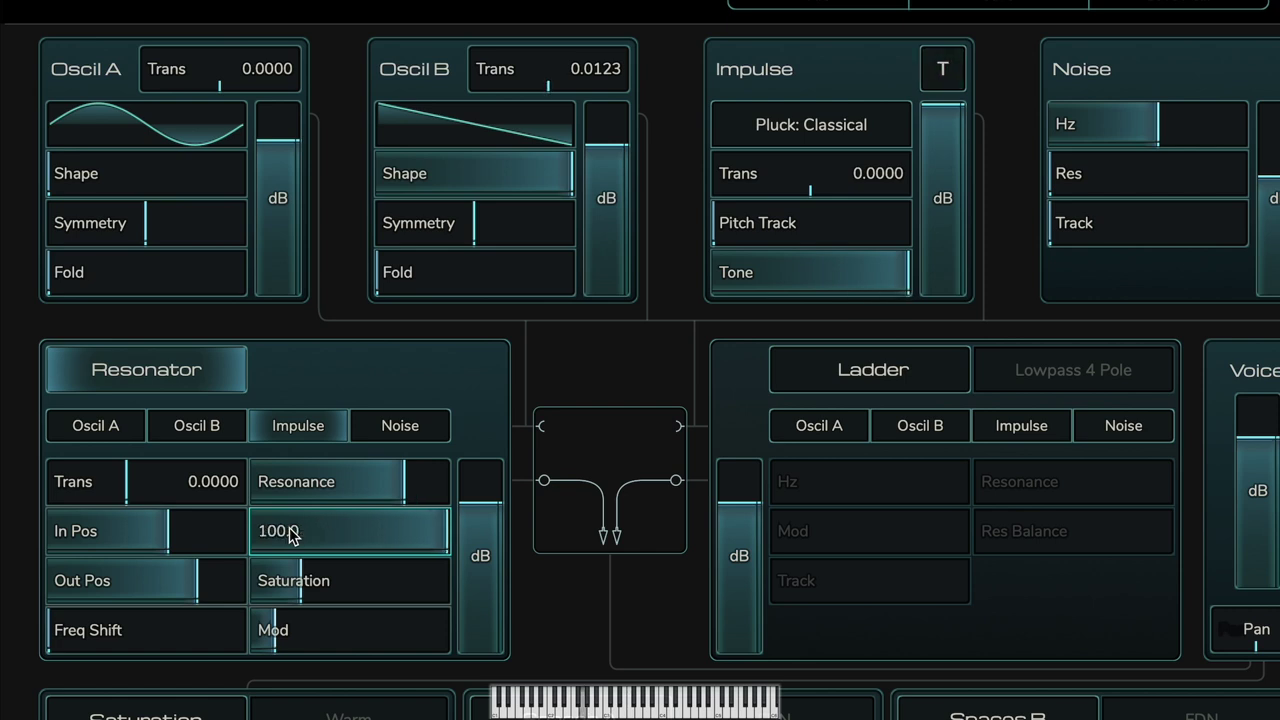
scroll(289, 535, down, 3)
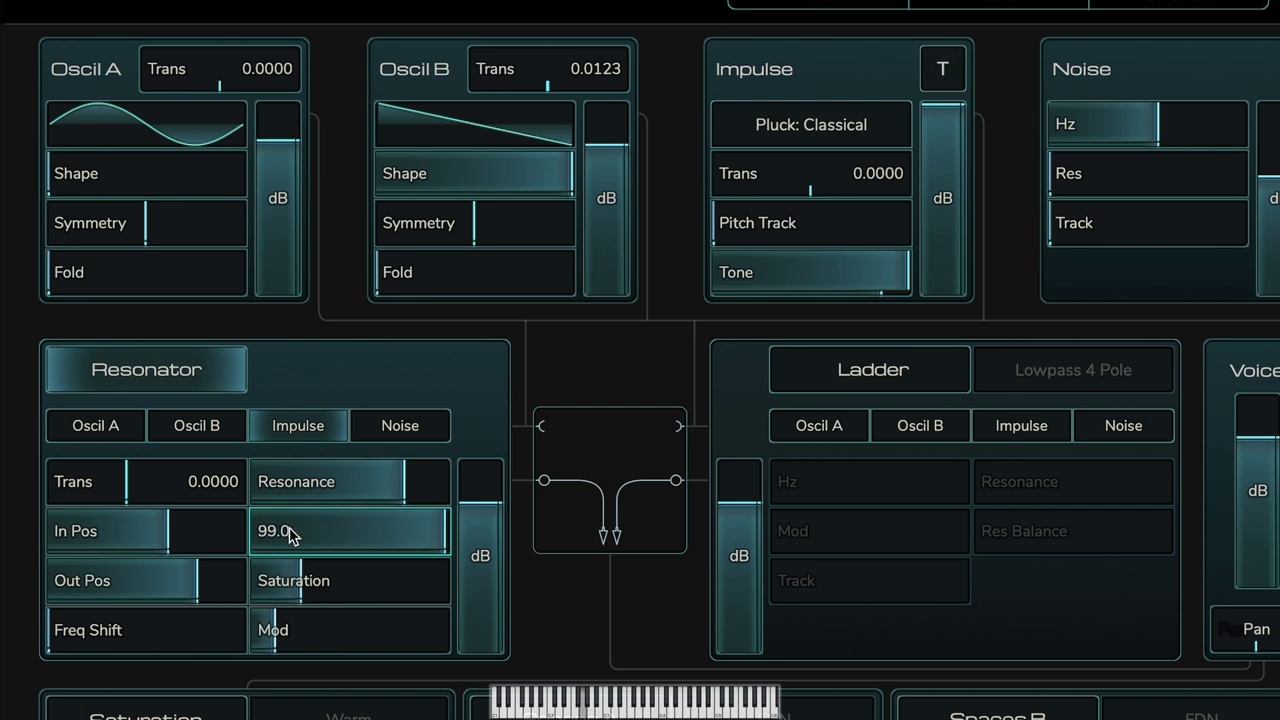
scroll(289, 535, down, 7)
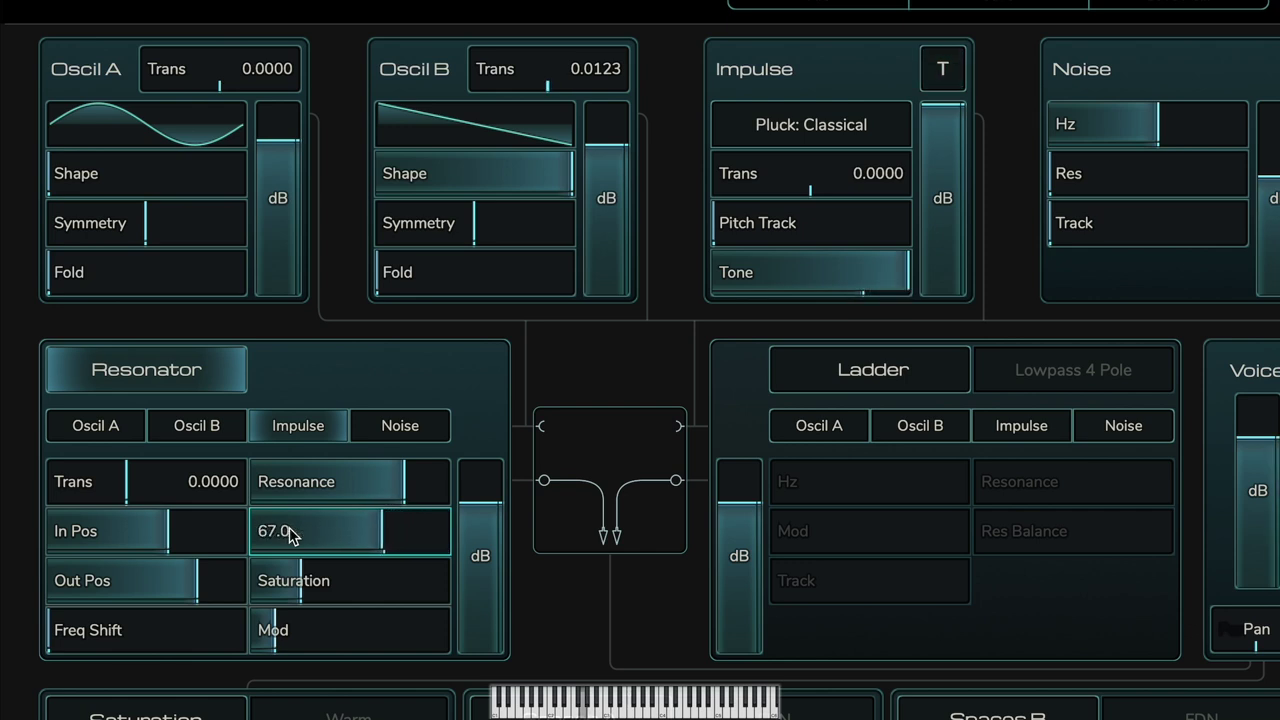
scroll(290, 536, down, 2)
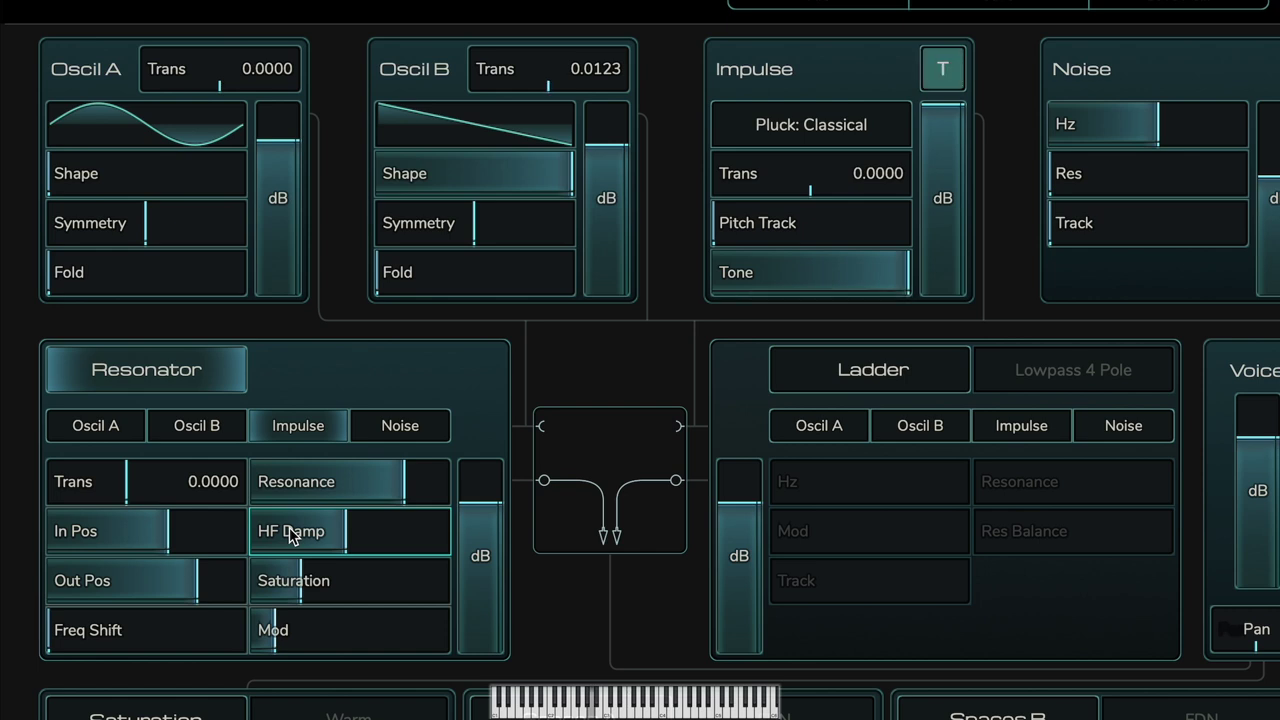
Sweep the Resonator In Pos up to 100.00, down below 51.50 and back up past 81.50
mouse_move(199, 540)
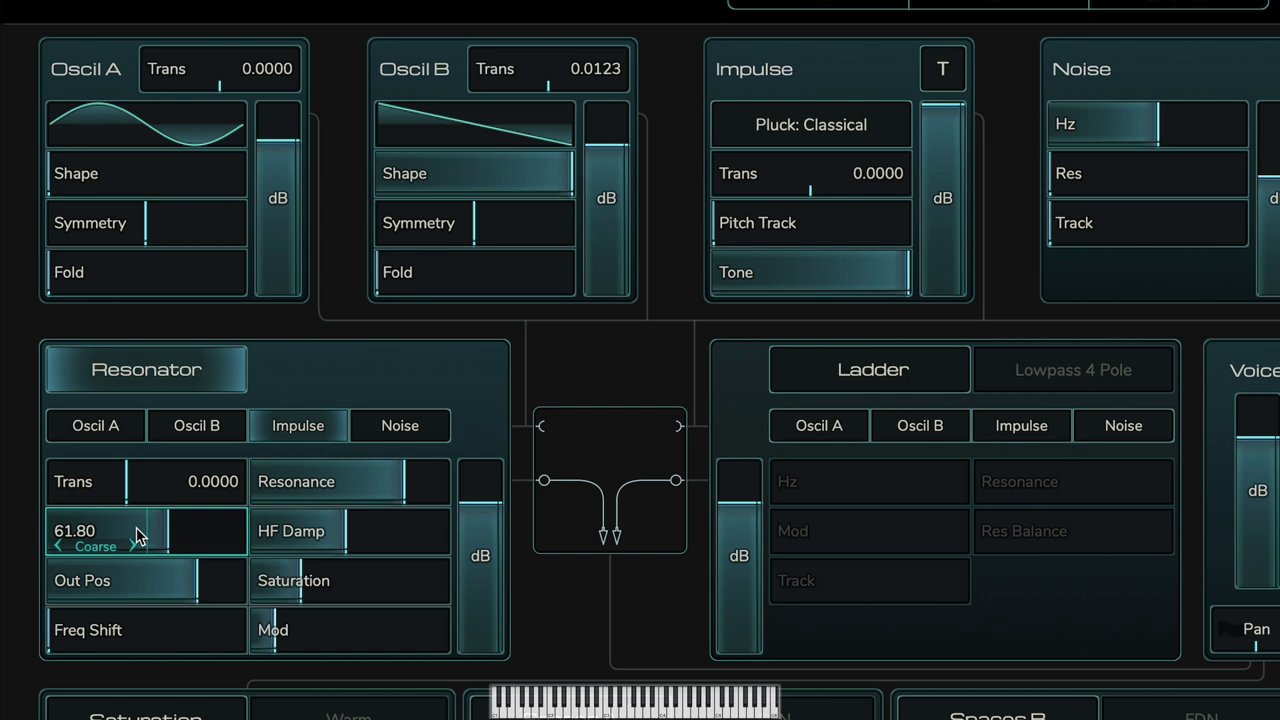
drag(100, 532, 92, 533)
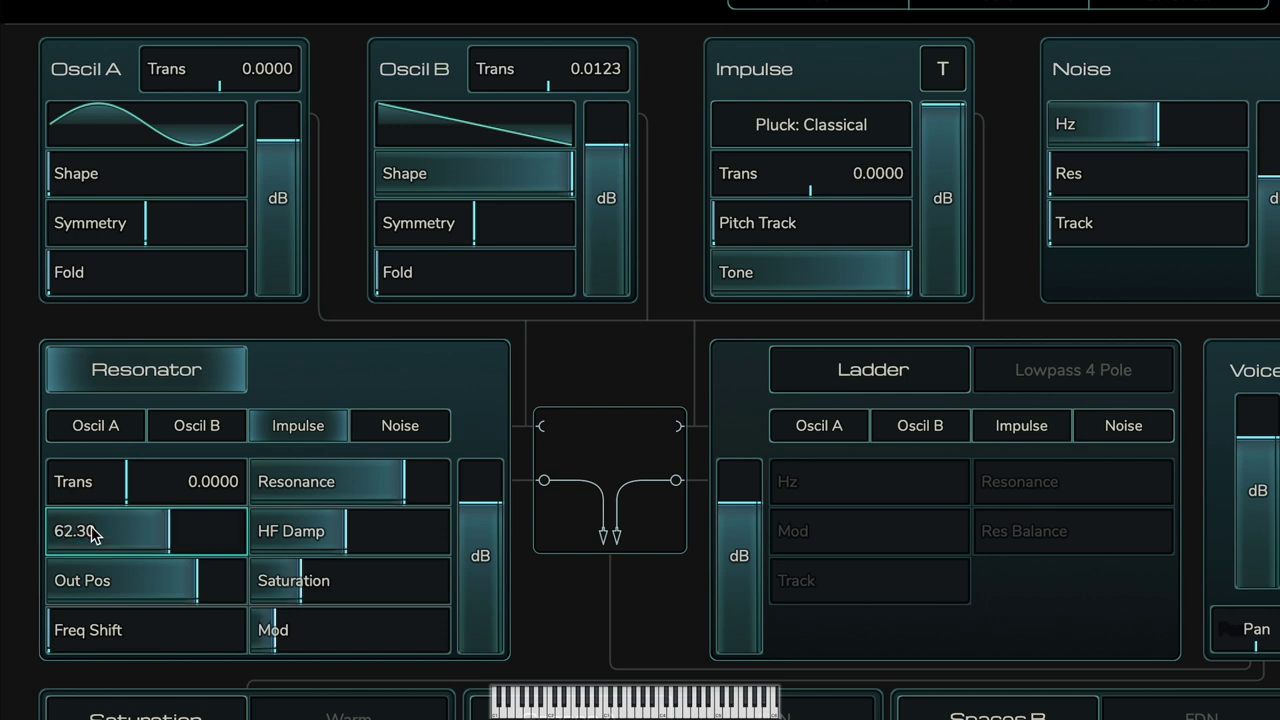
scroll(92, 533, up, 10)
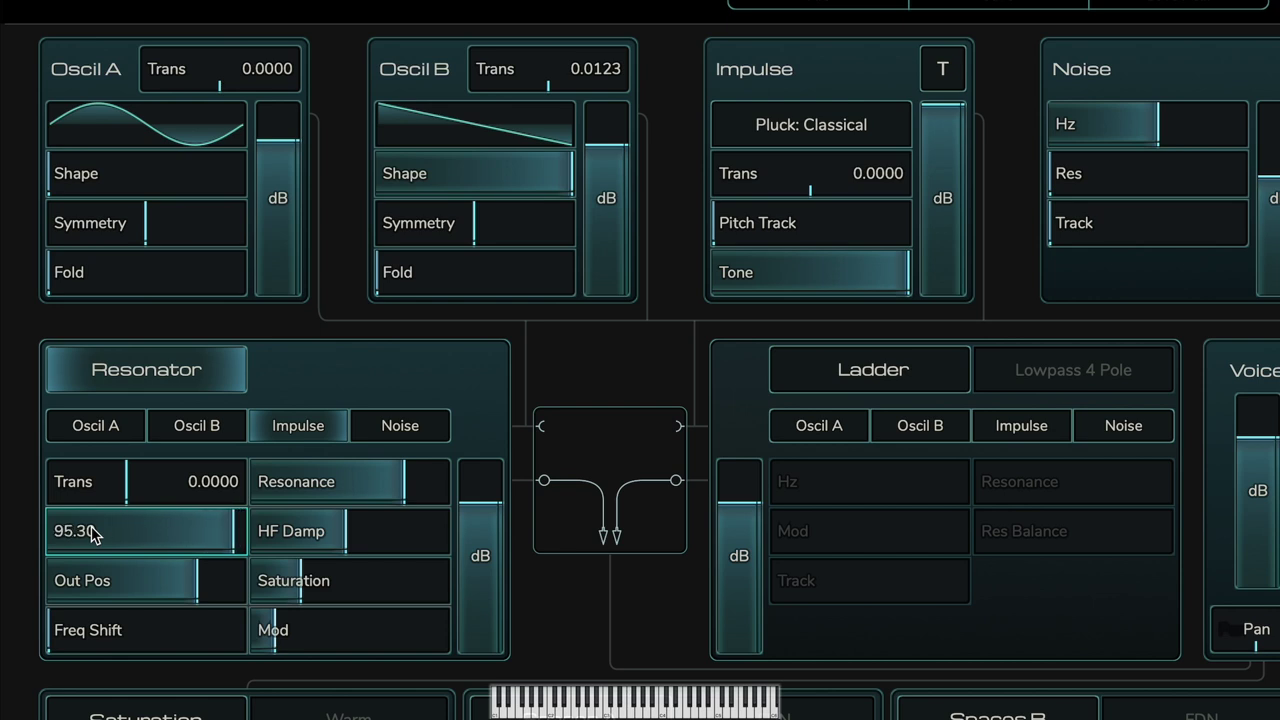
scroll(92, 533, up, 2)
scroll(92, 533, down, 1)
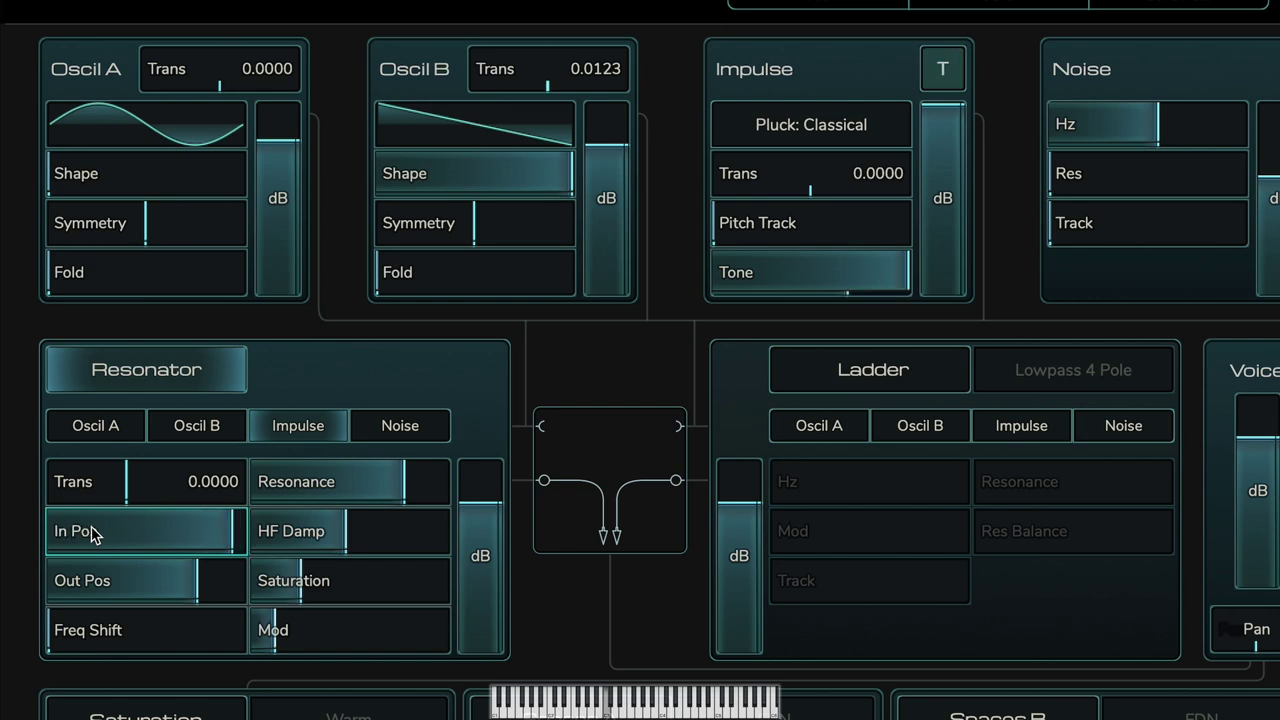
scroll(92, 533, up, 3)
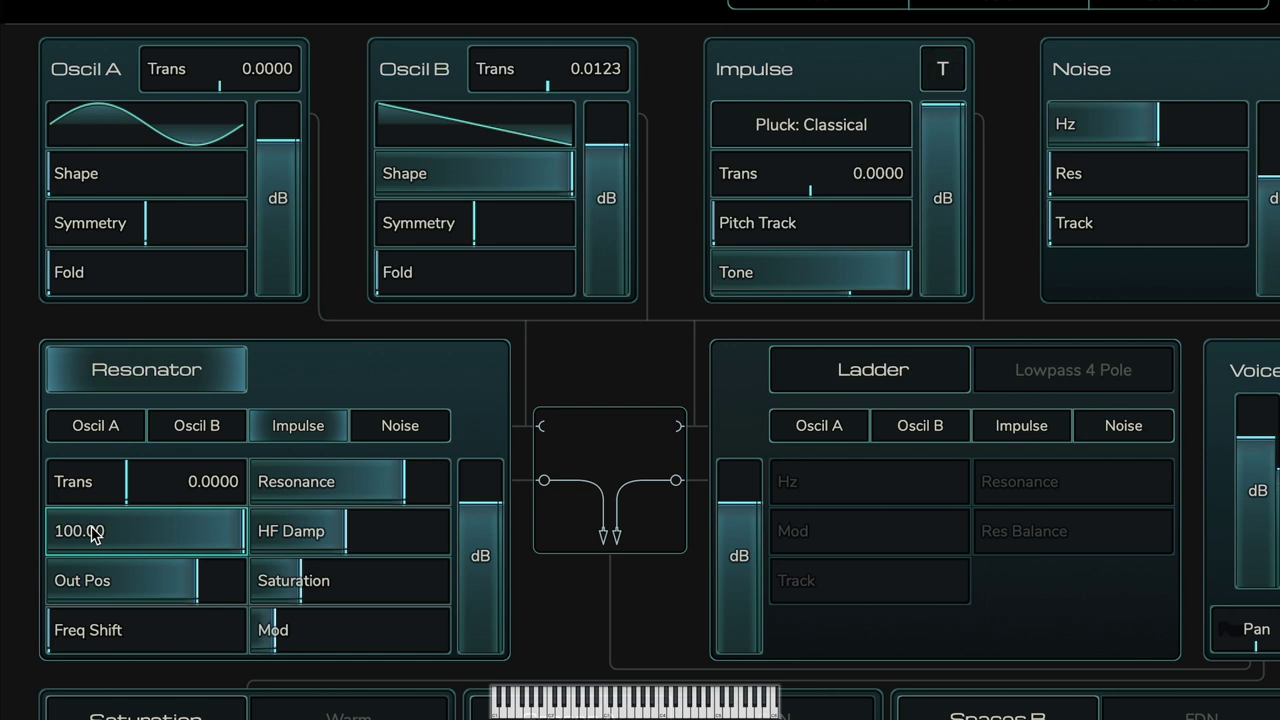
scroll(92, 535, down, 15)
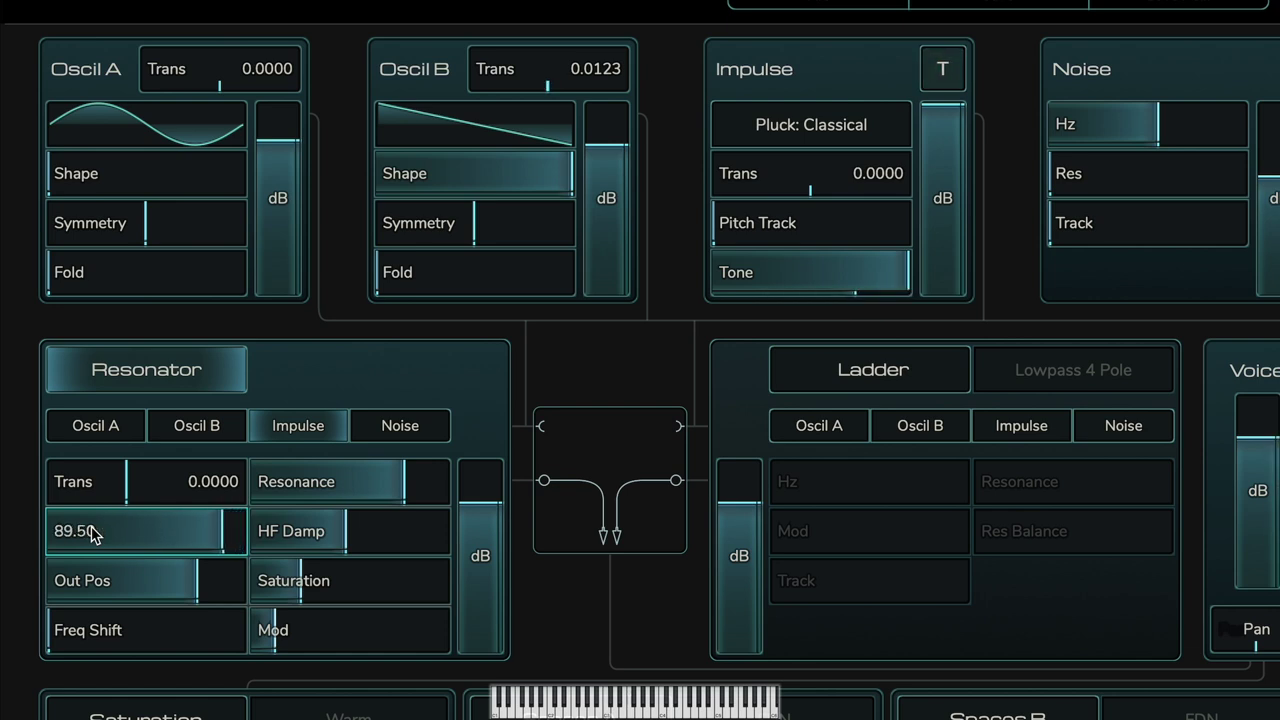
scroll(92, 535, down, 12)
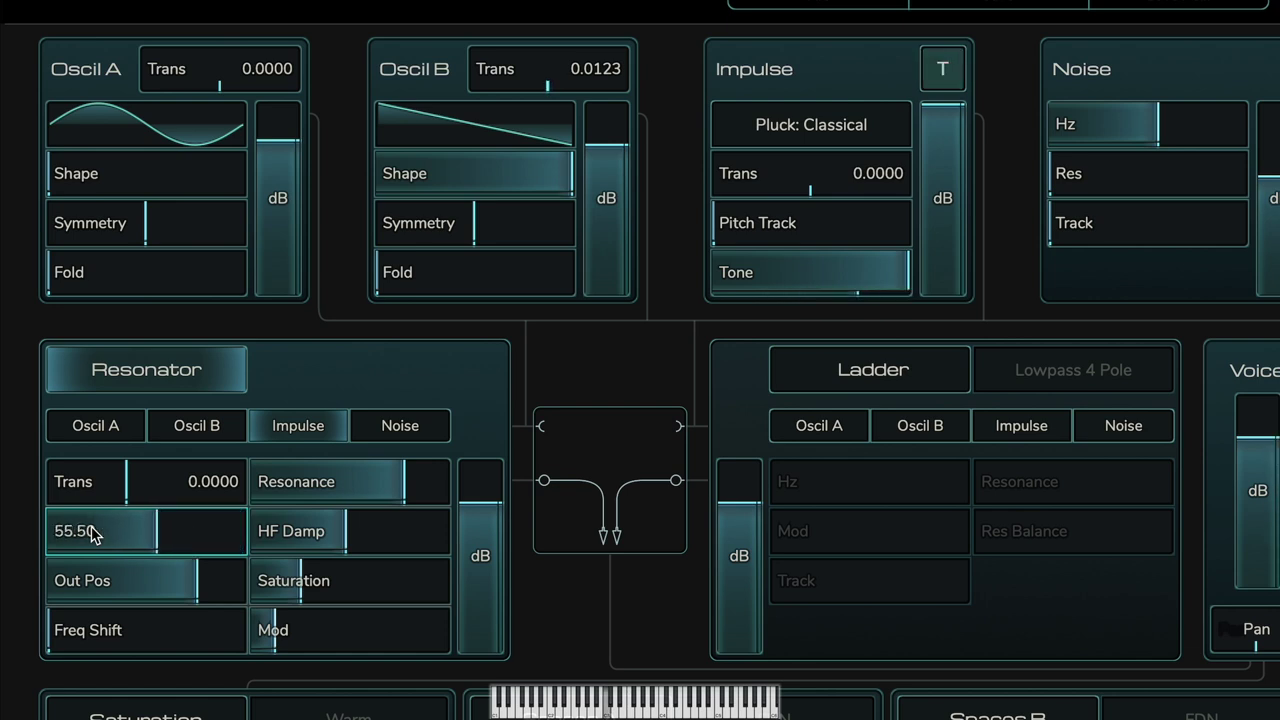
scroll(92, 535, down, 1)
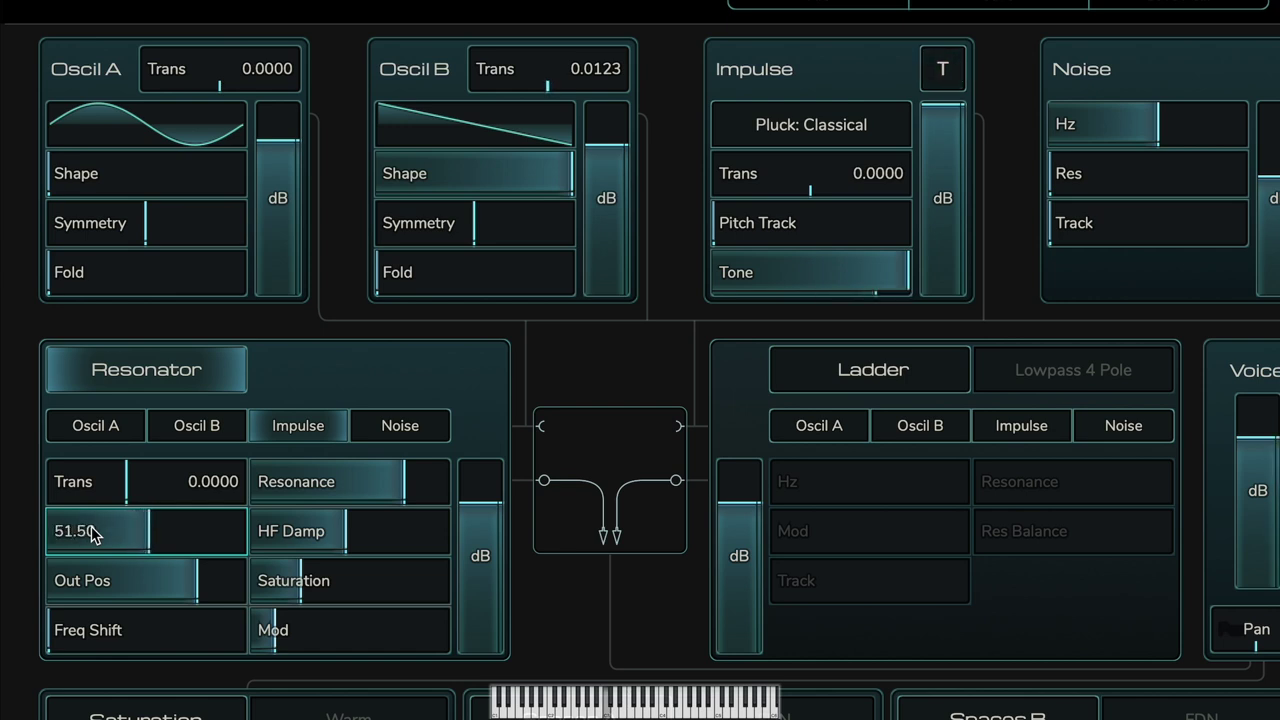
scroll(92, 535, down, 4)
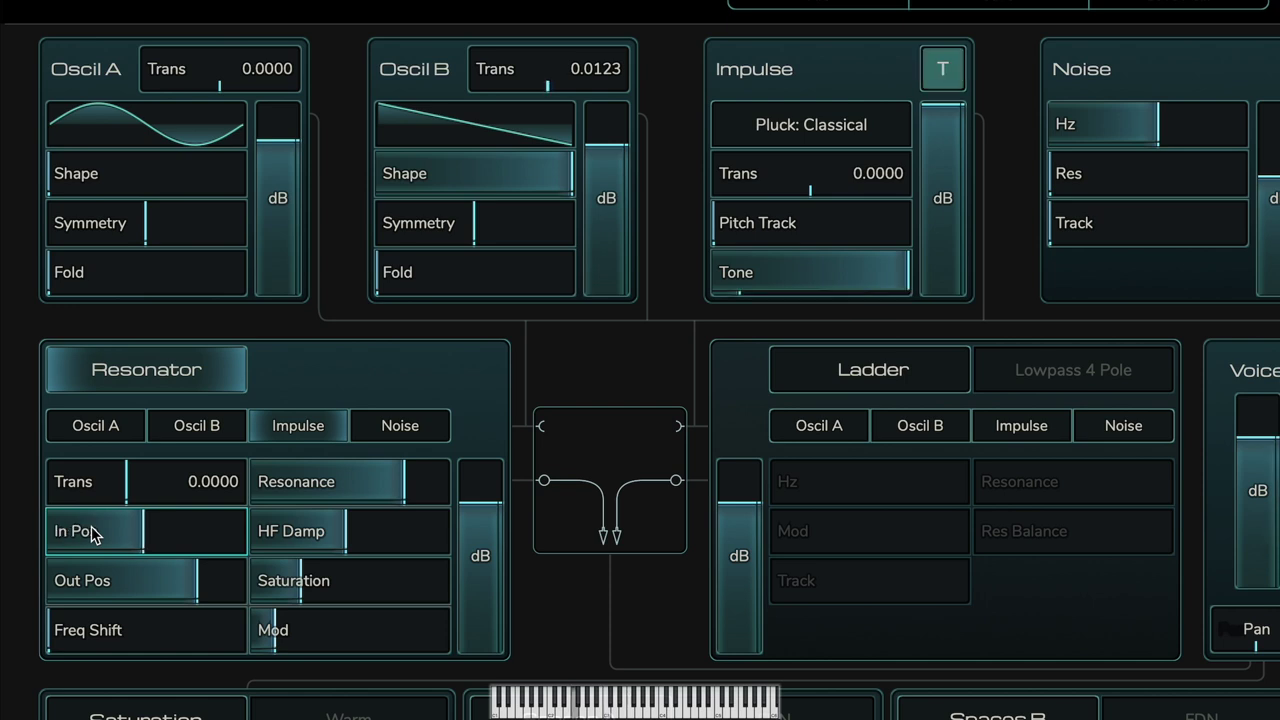
scroll(92, 535, up, 20)
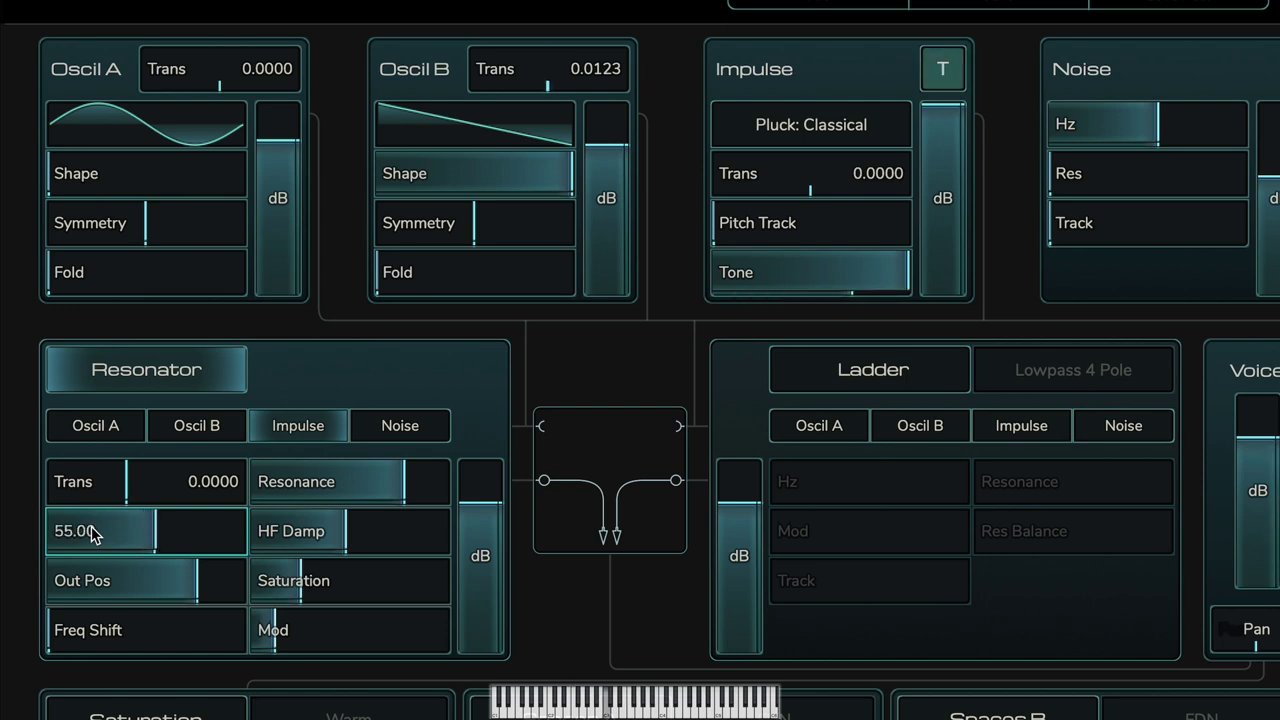
scroll(92, 535, up, 20)
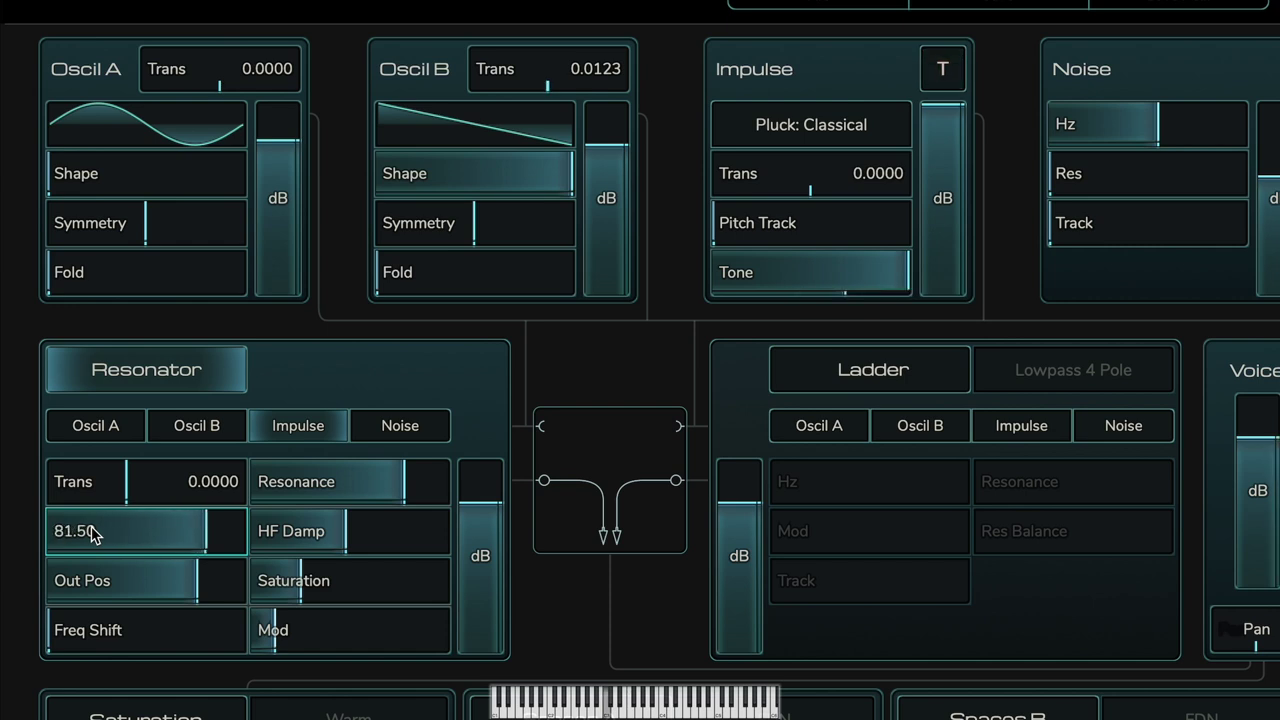
Sweep the Resonator Out Pos up past 90.39, down to 49.89 and back up to a high setting
mouse_move(96, 584)
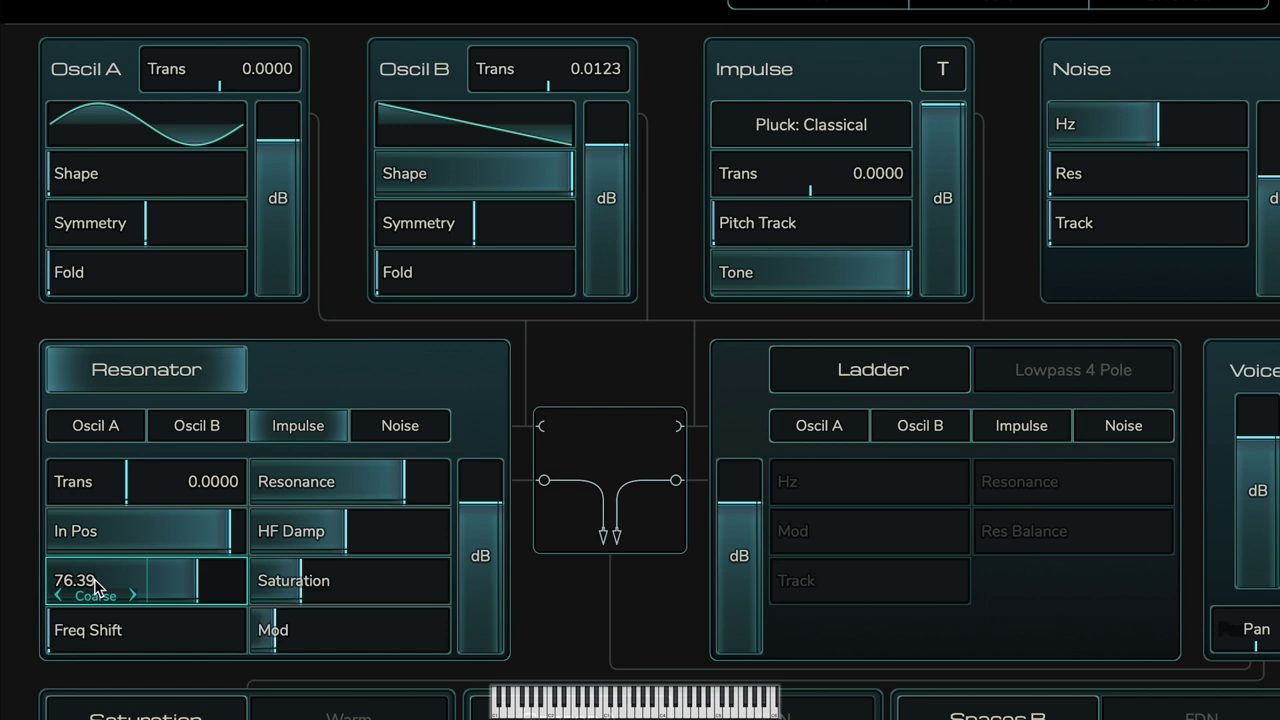
scroll(96, 584, up, 20)
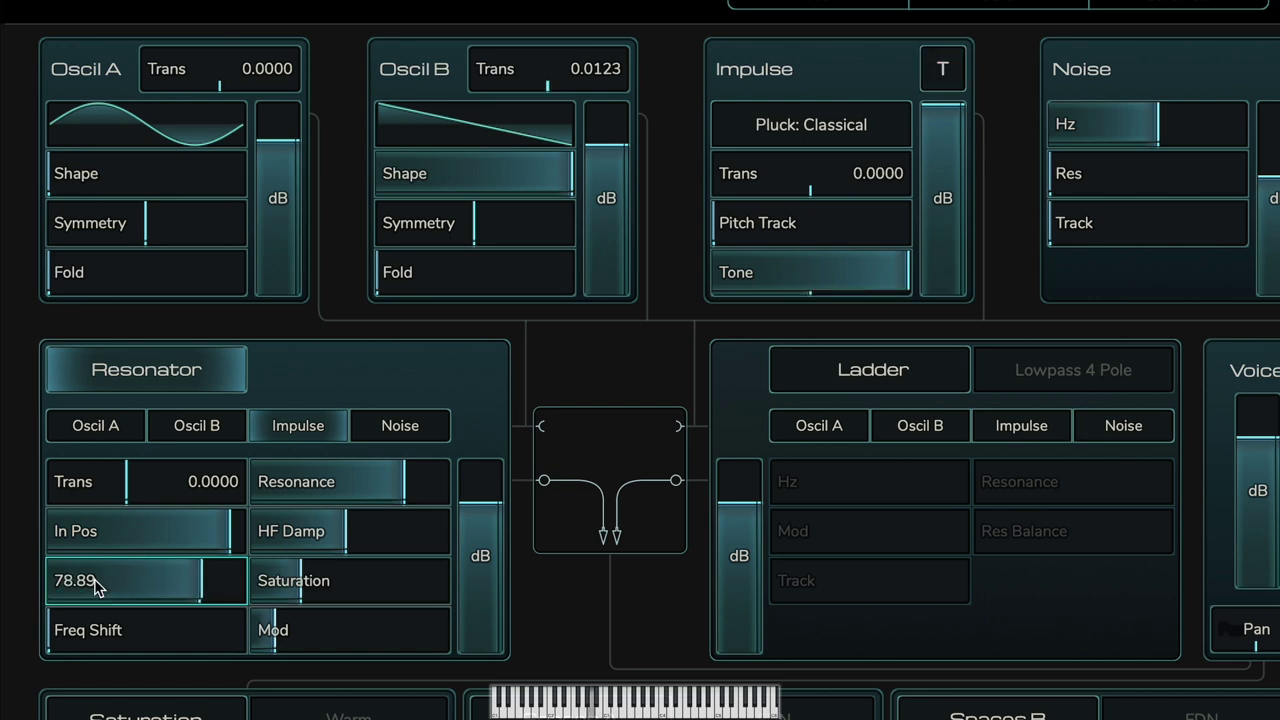
scroll(96, 584, down, 20)
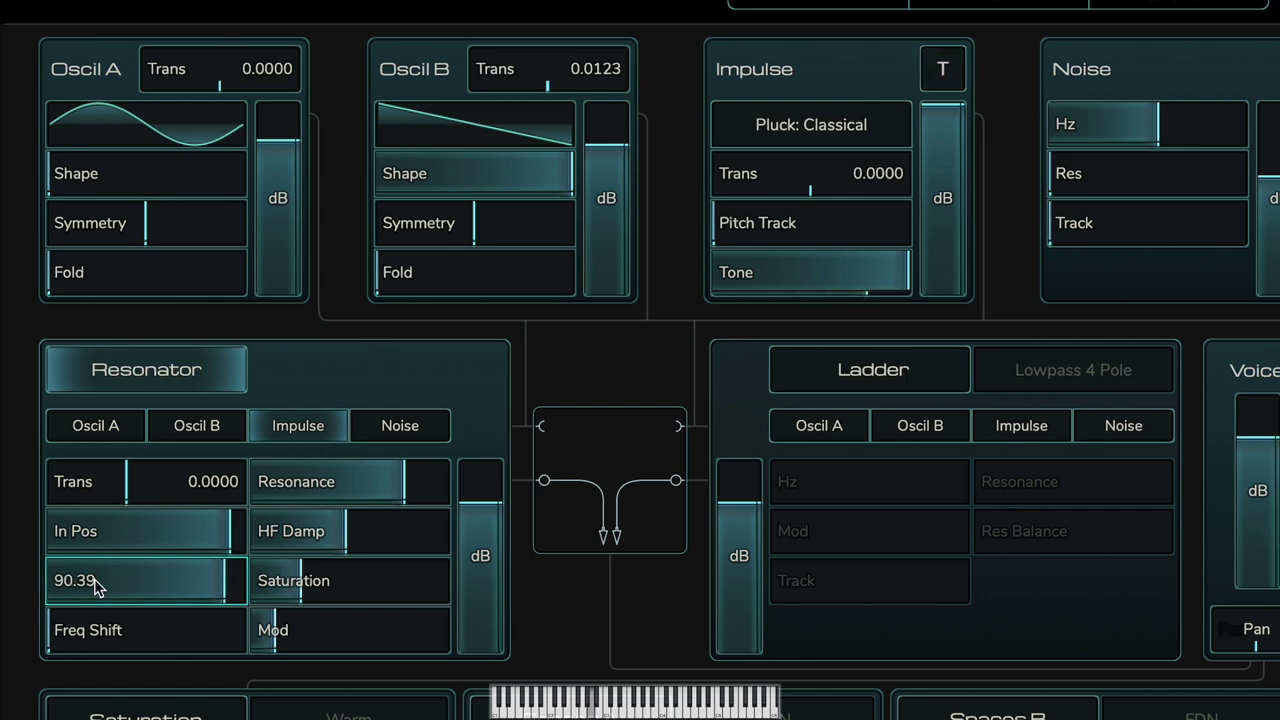
scroll(96, 586, down, 20)
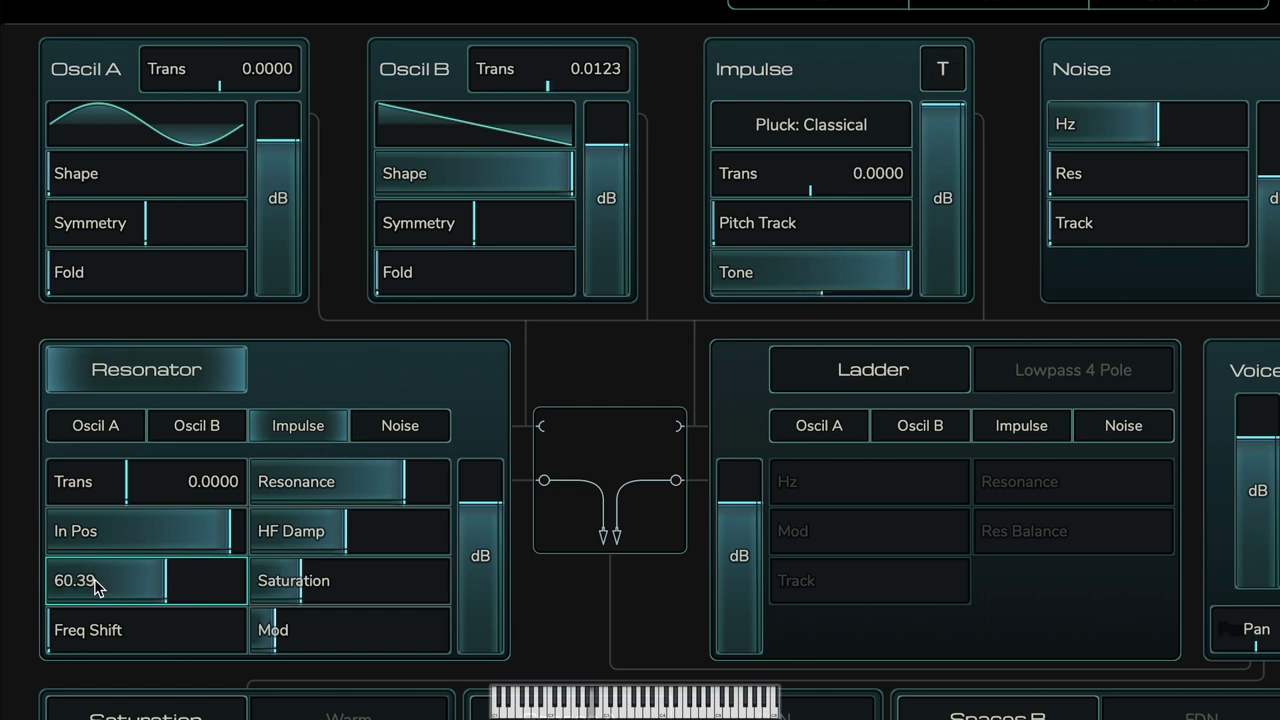
scroll(96, 586, down, 3)
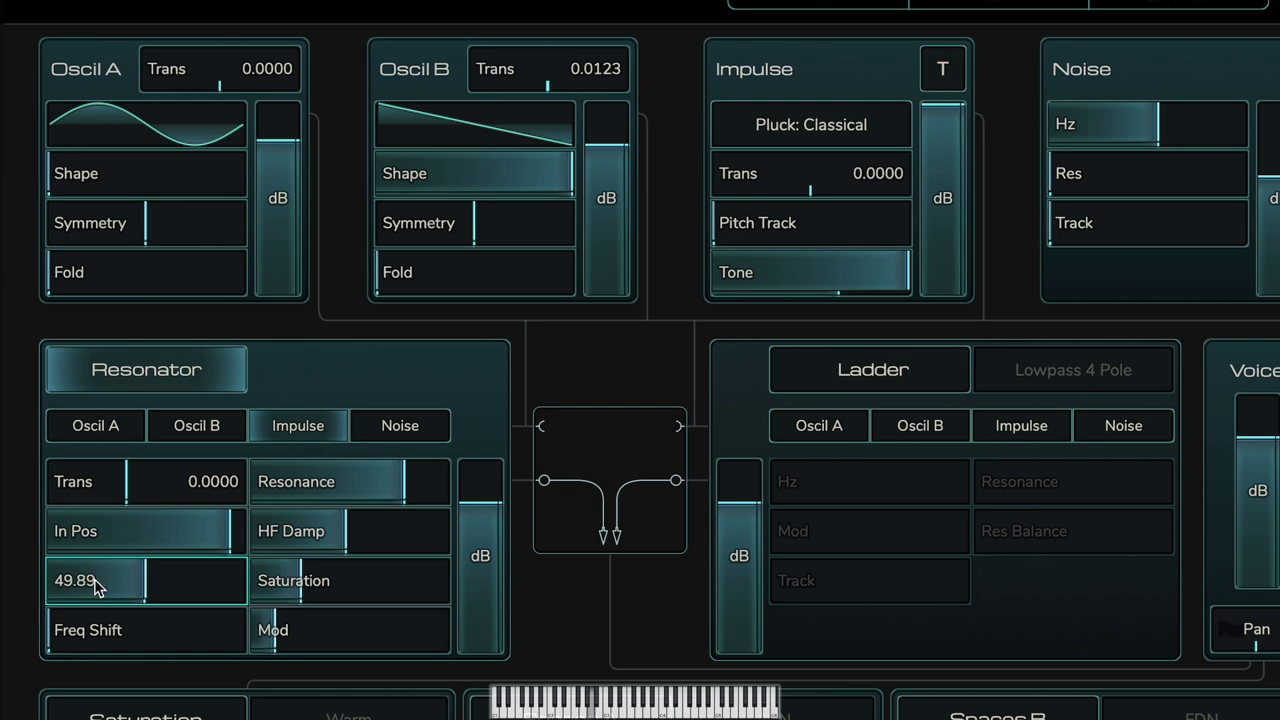
scroll(96, 586, up, 20)
scroll(96, 586, down, 20)
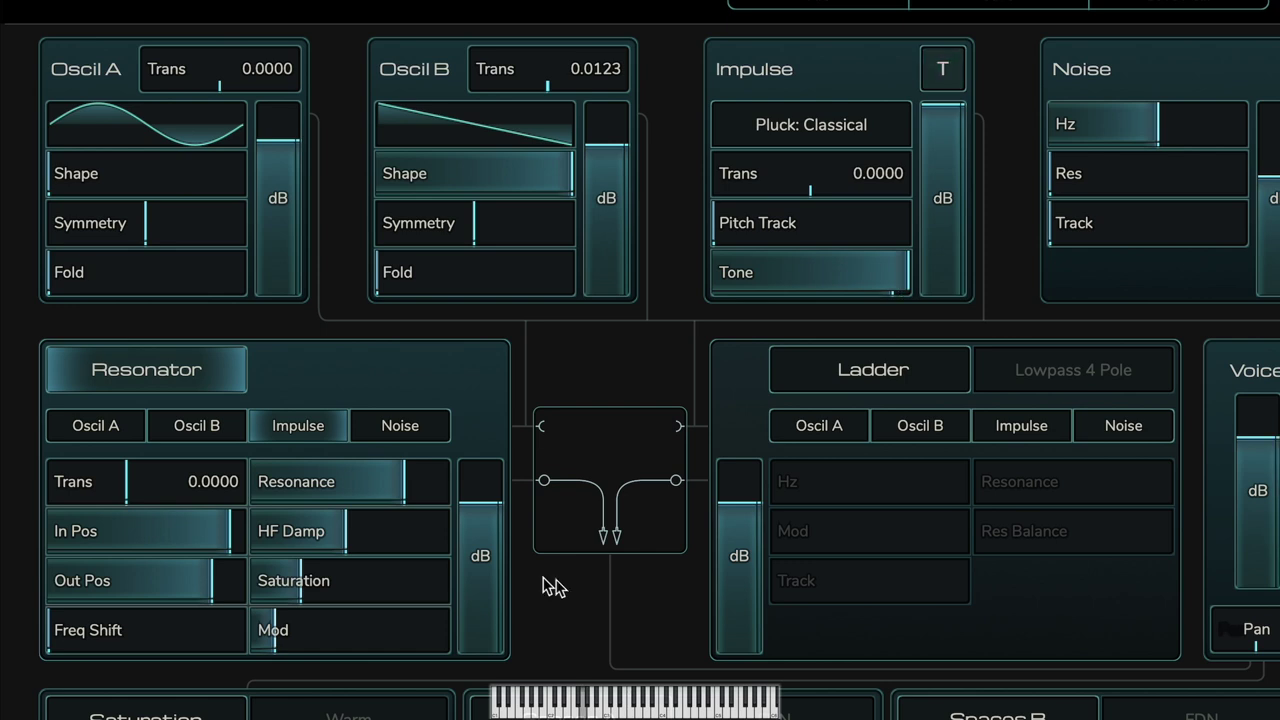
Reset the Resonator HF Damp to 0.0 and raise its Saturation gradually to 94.50
double_click(267, 531)
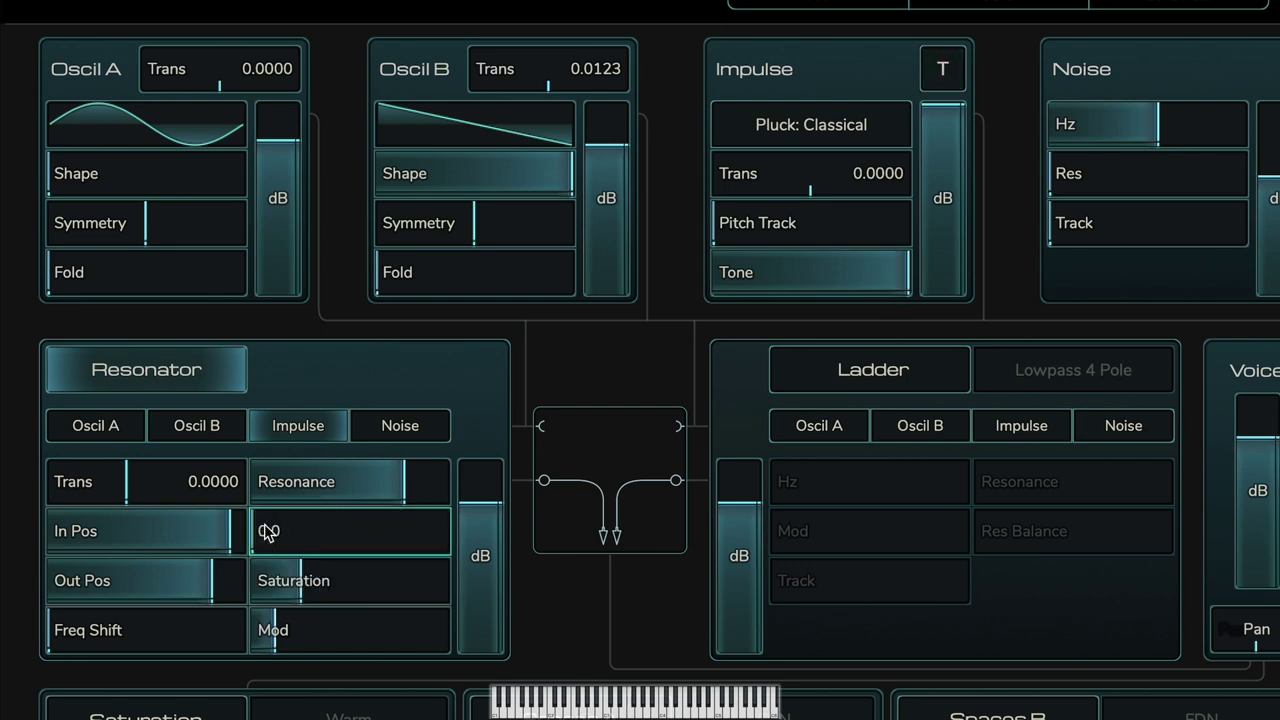
mouse_move(303, 580)
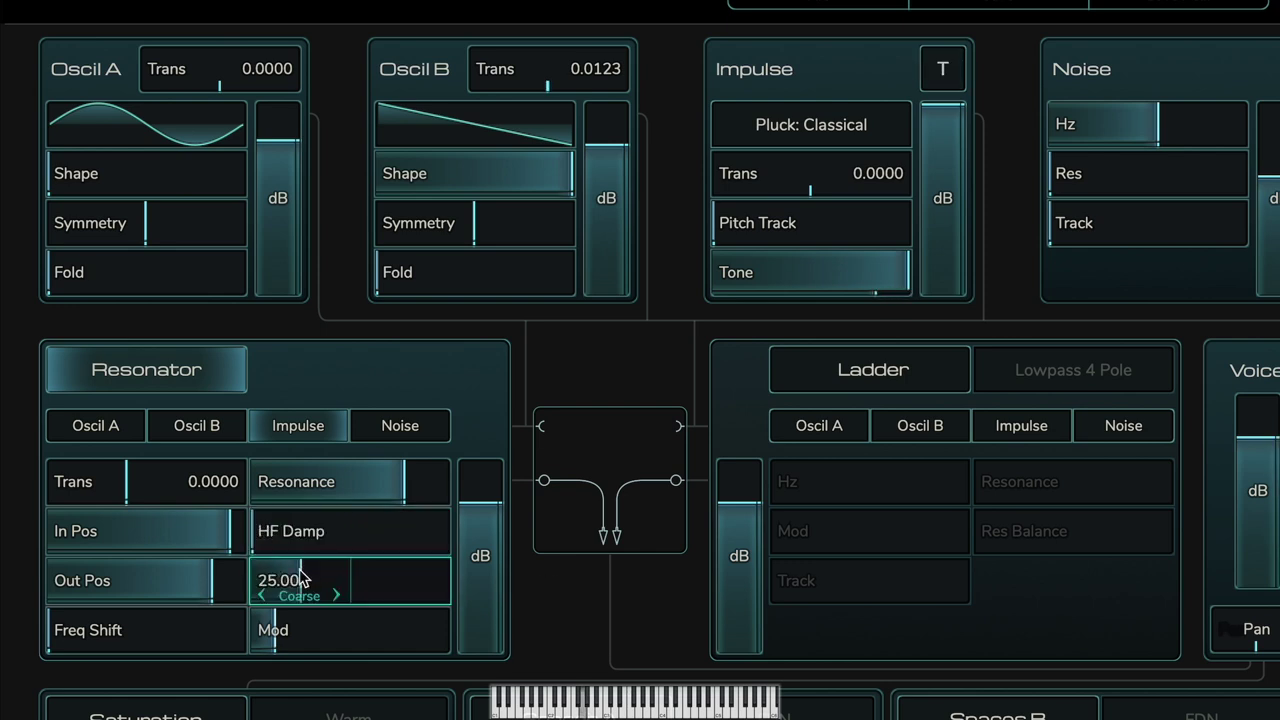
scroll(300, 575, up, 10)
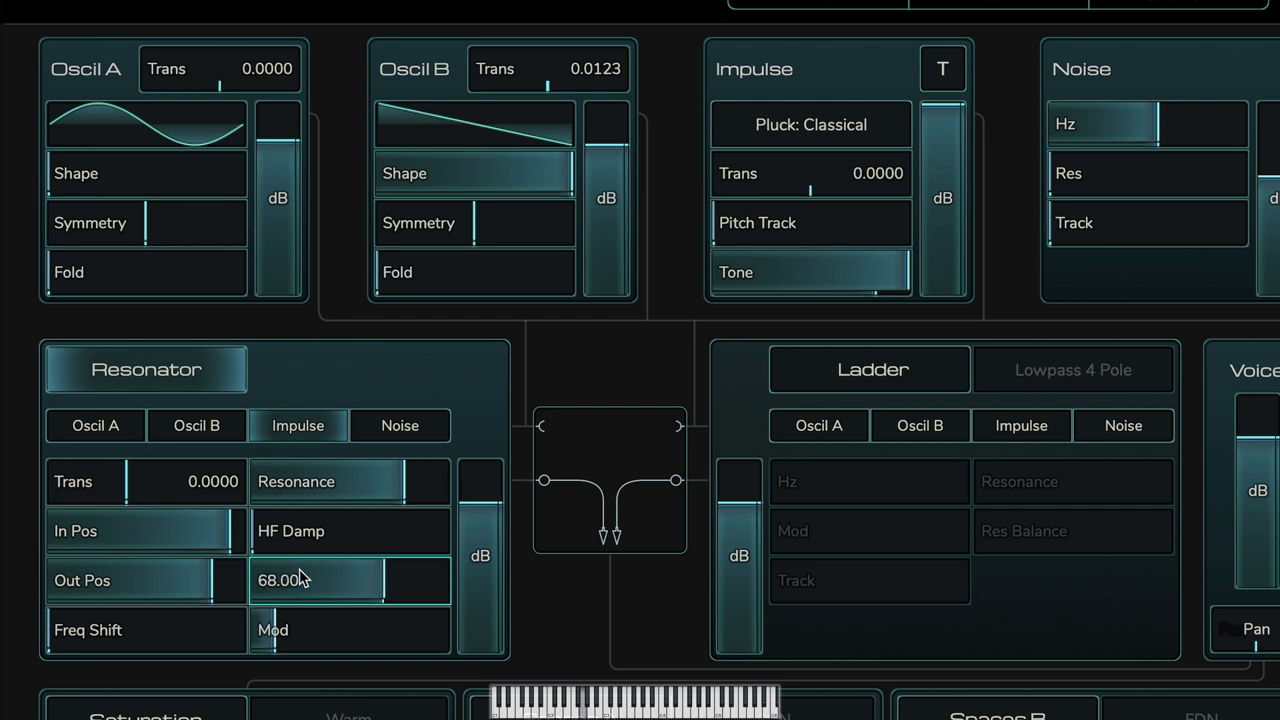
scroll(299, 569, up, 3)
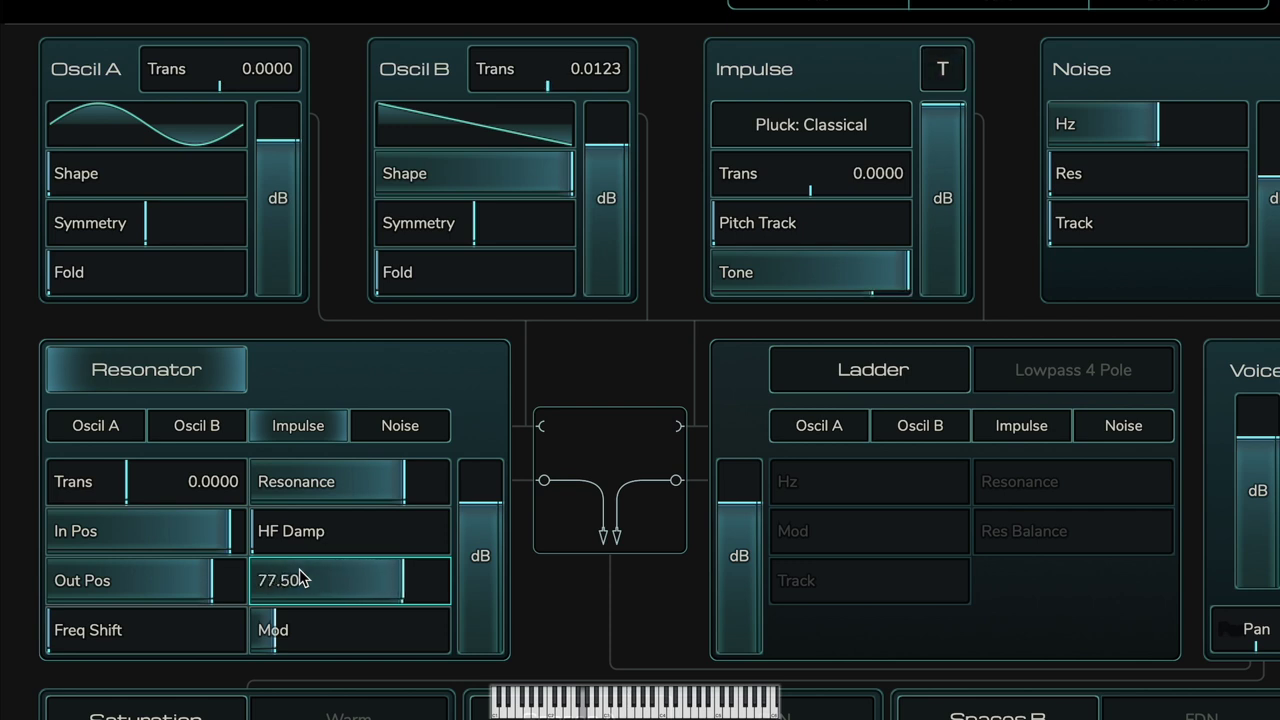
scroll(299, 569, up, 1)
scroll(299, 569, up, 7)
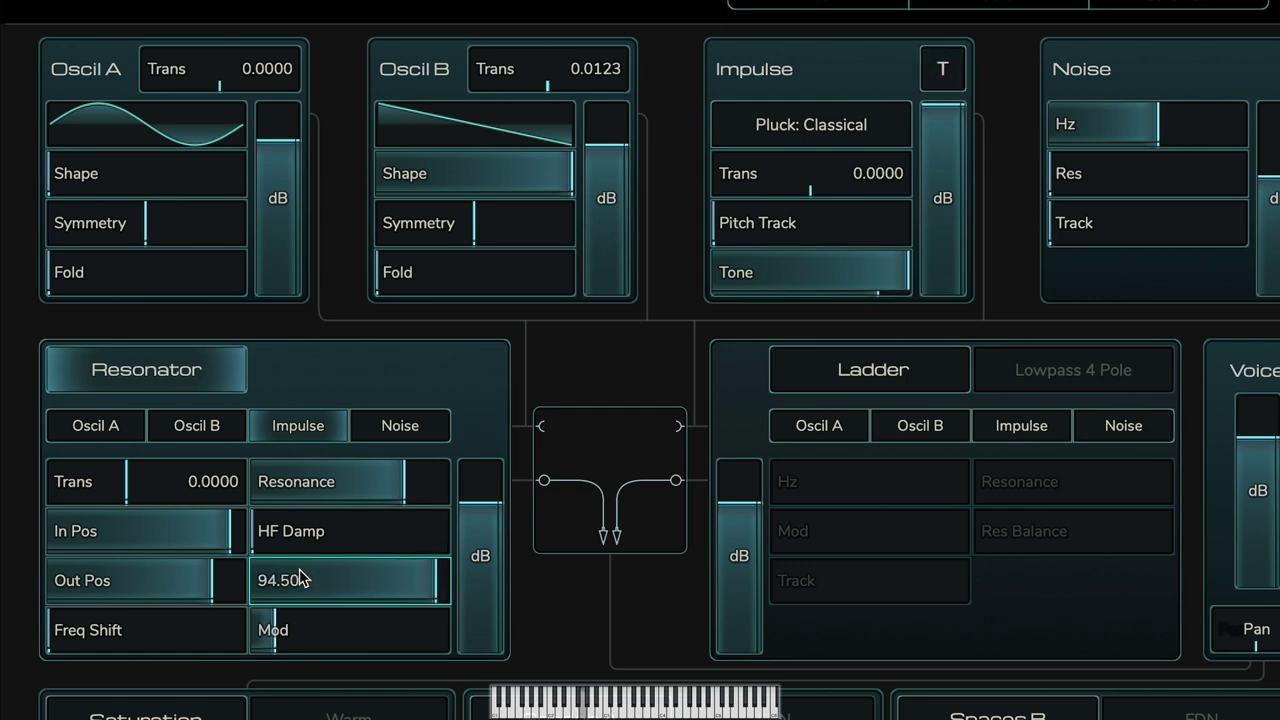
Lower the Resonator Saturation through 54.00 down to its minimum
scroll(299, 569, down, 1)
scroll(299, 569, up, 1)
scroll(299, 569, down, 3)
scroll(299, 569, down, 20)
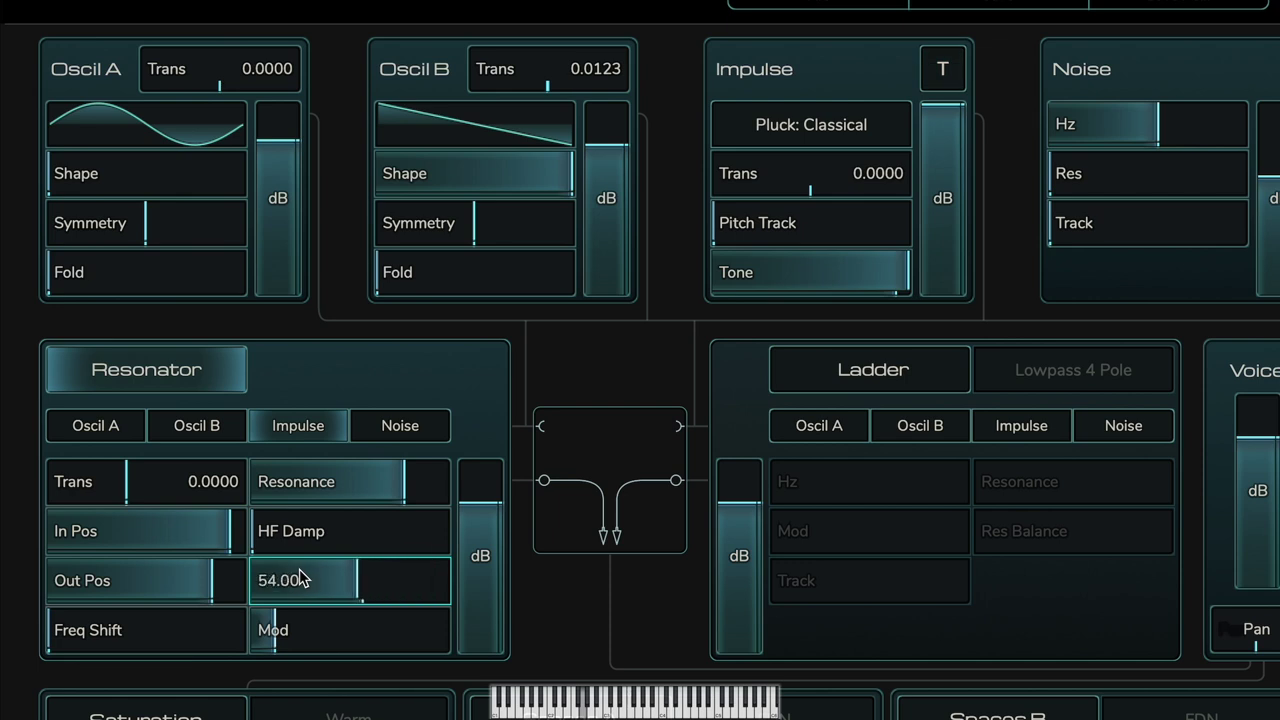
scroll(299, 569, down, 20)
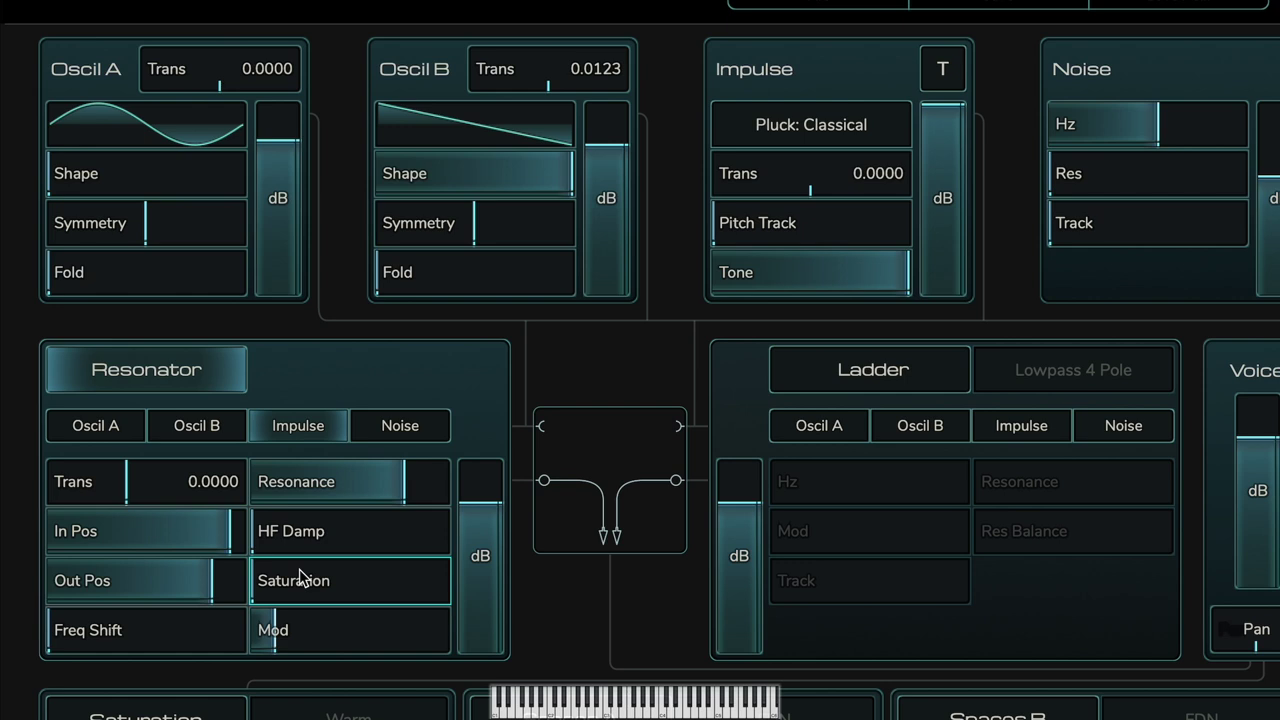
Raise the Resonator Saturation to a moderate amount and sweep it back down to its minimum
scroll(299, 569, up, 9)
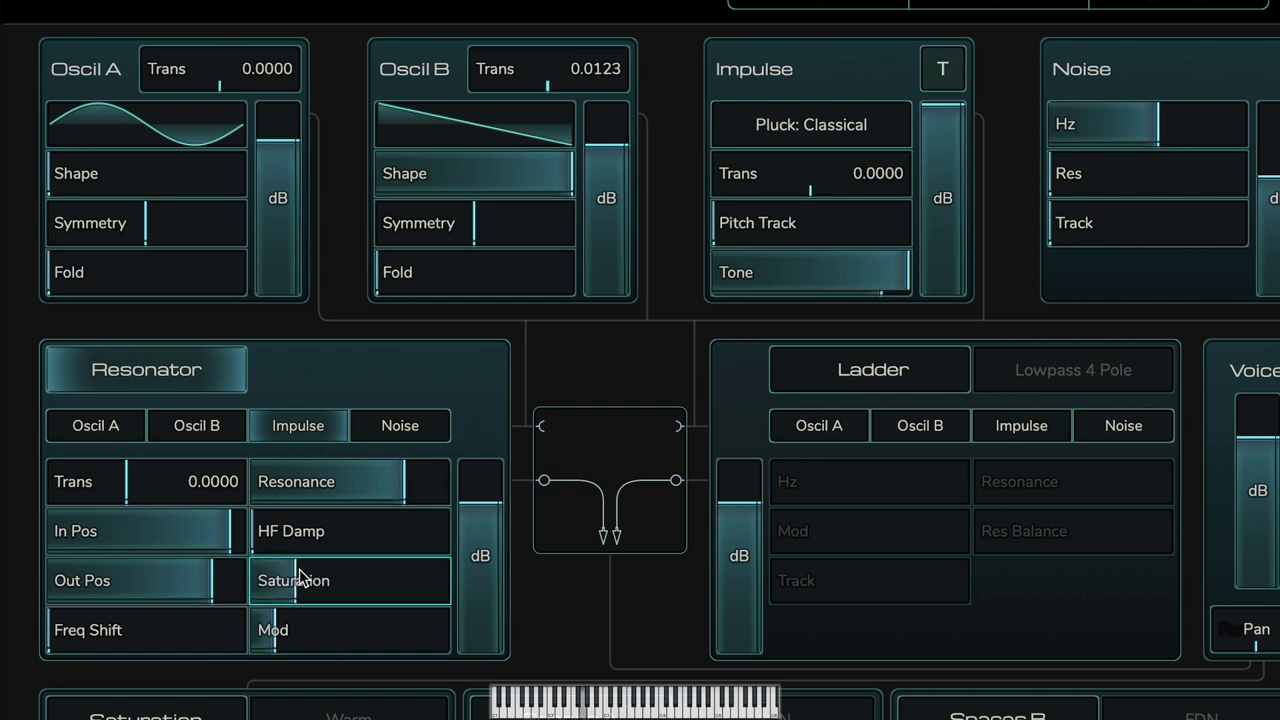
scroll(299, 569, up, 5)
scroll(299, 569, up, 3)
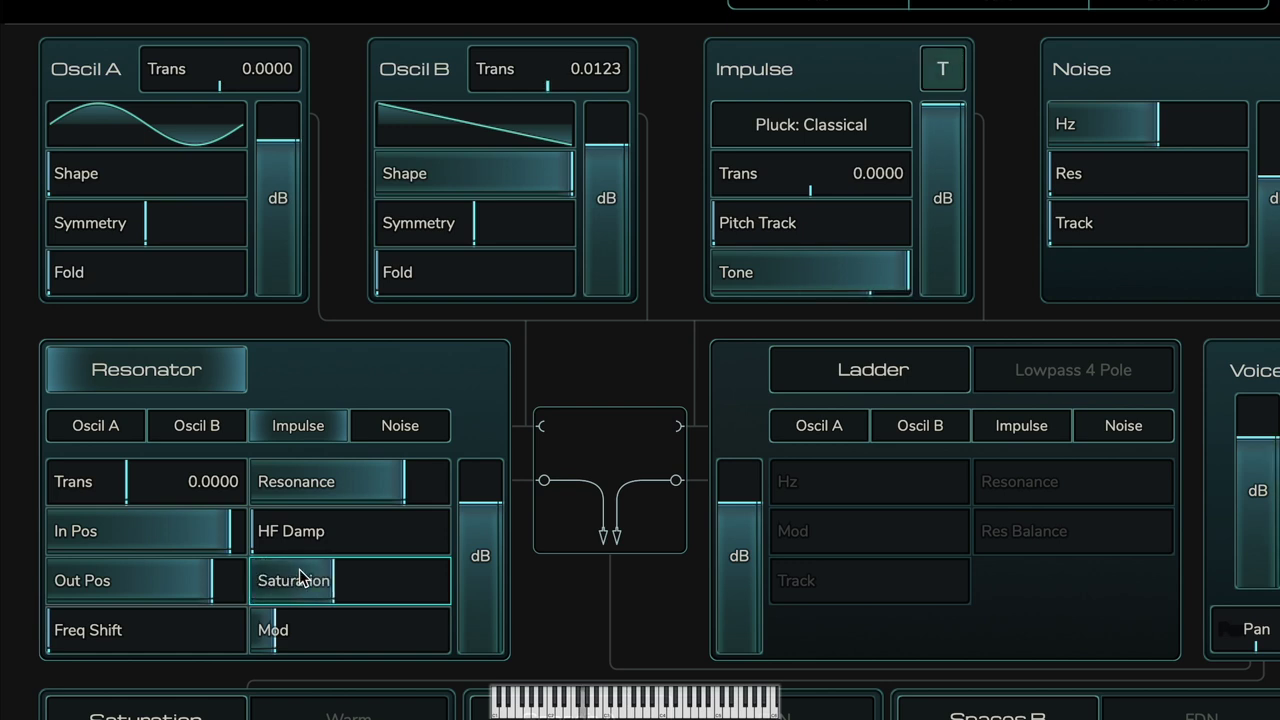
scroll(299, 570, down, 5)
scroll(301, 579, down, 2)
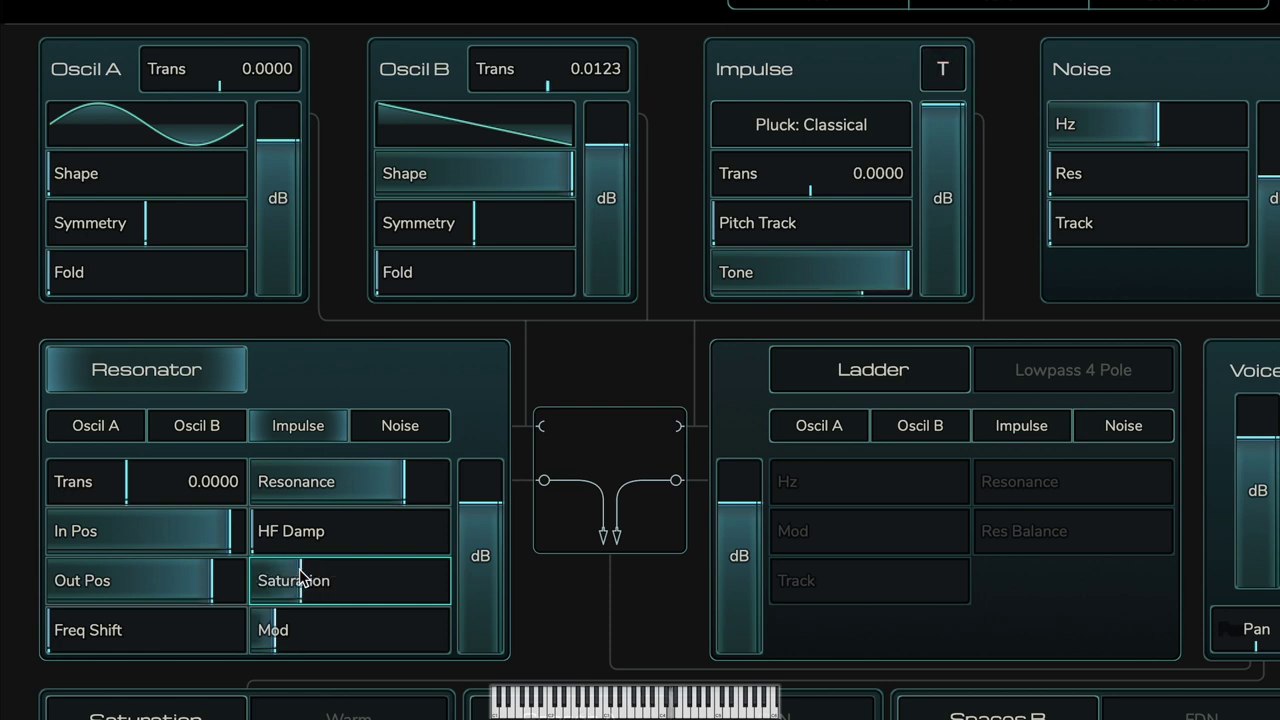
scroll(301, 578, down, 10)
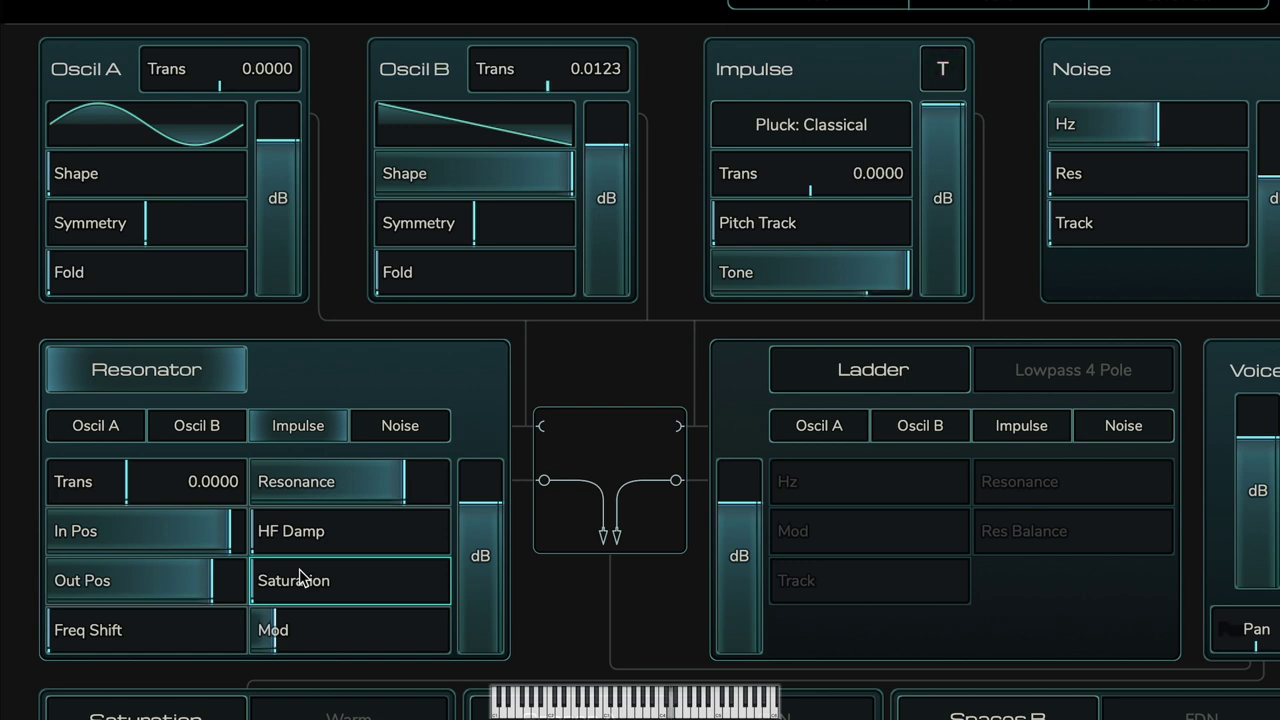
Raise the Resonator Saturation to 70.50, and lower it through 62.00 and 27.00 to a low amount
scroll(300, 572, up, 15)
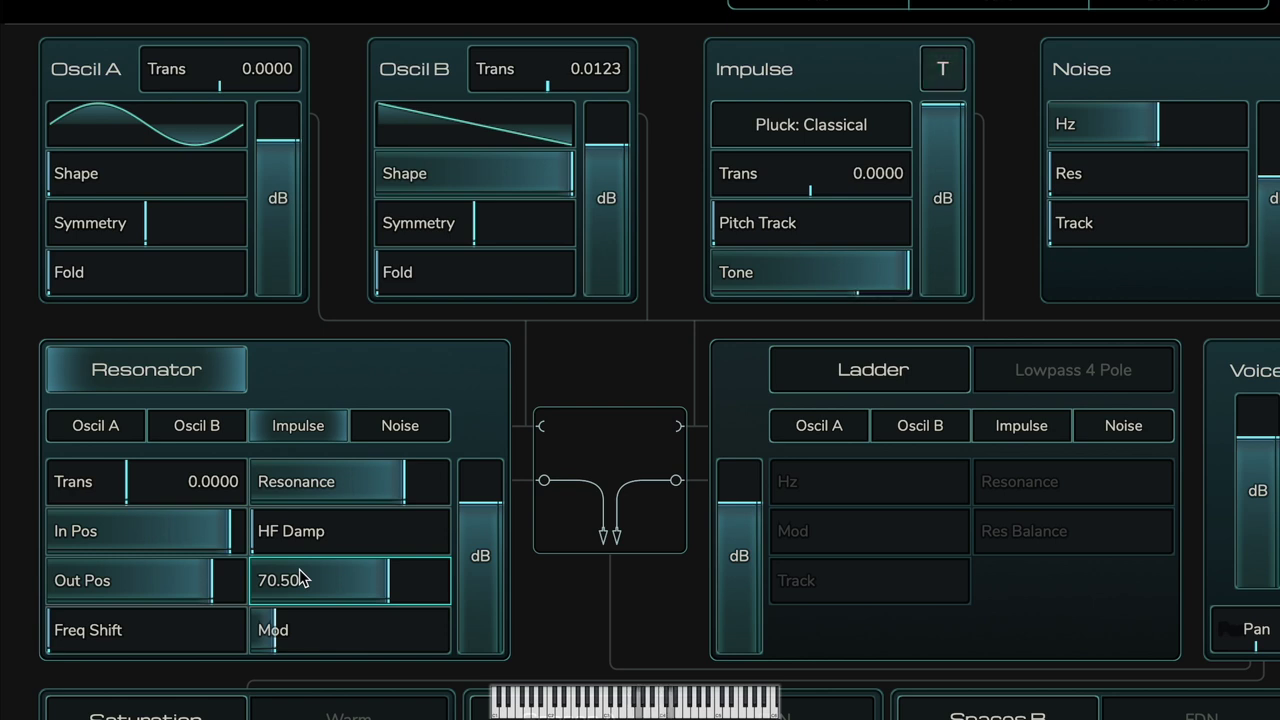
scroll(299, 569, down, 5)
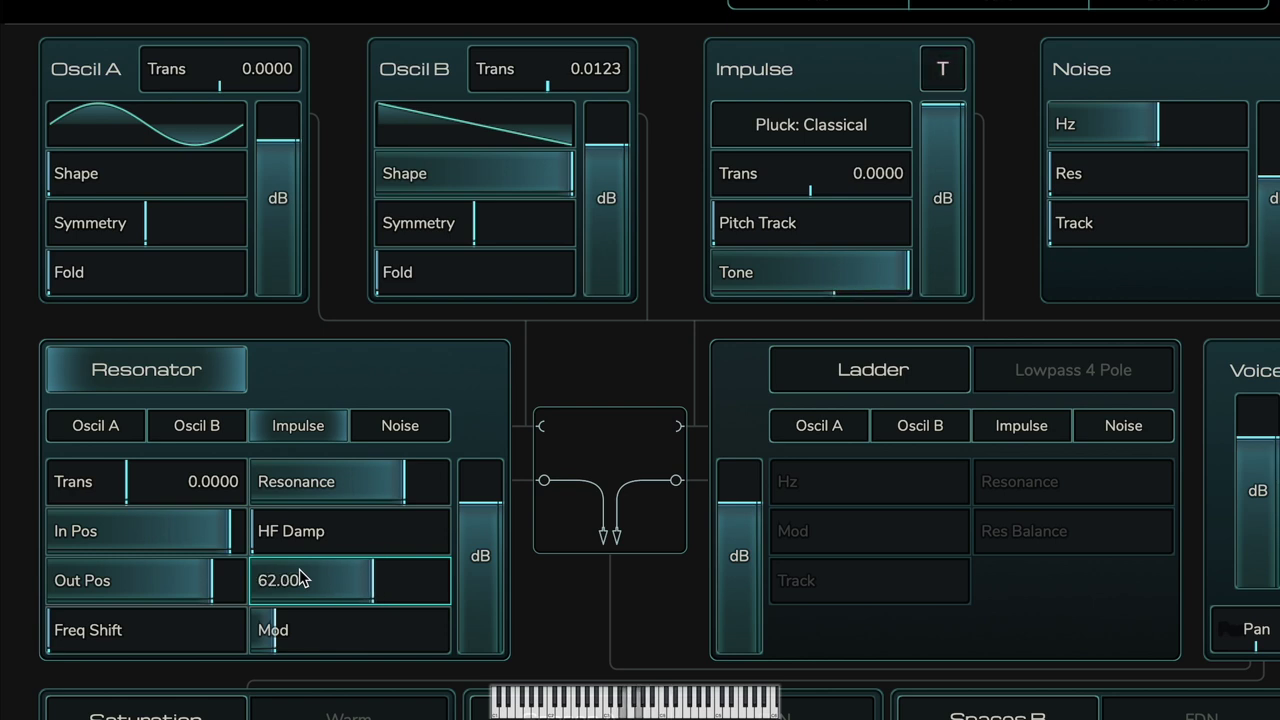
scroll(299, 571, down, 6)
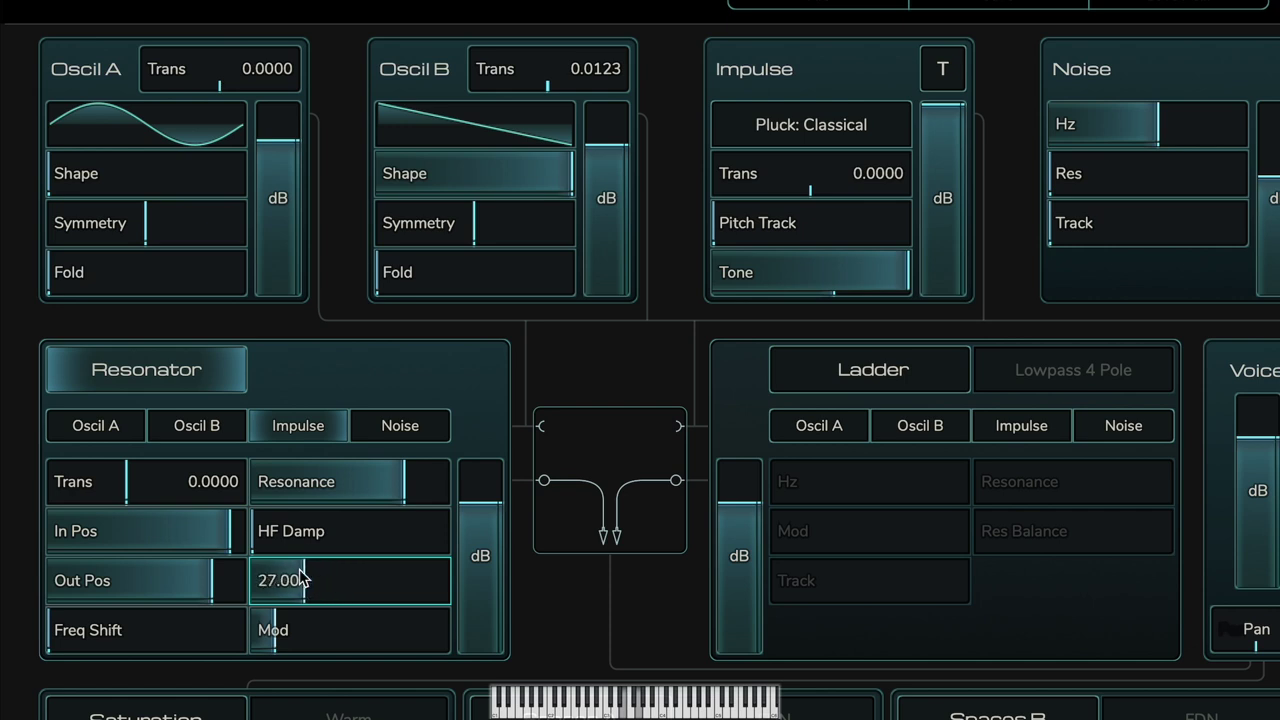
scroll(300, 579, down, 1)
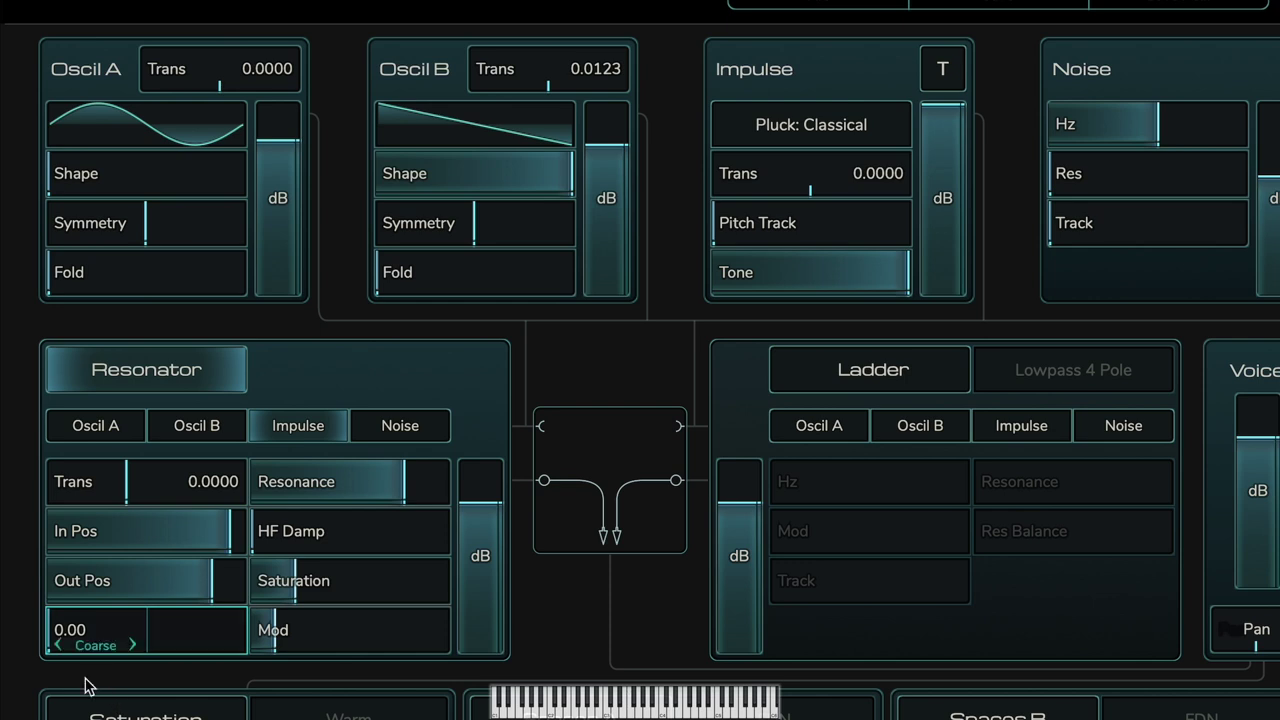
Raise the Resonator Freq Shift gradually from 0.00 to almost its maximum
mouse_move(93, 644)
scroll(92, 647, up, 5)
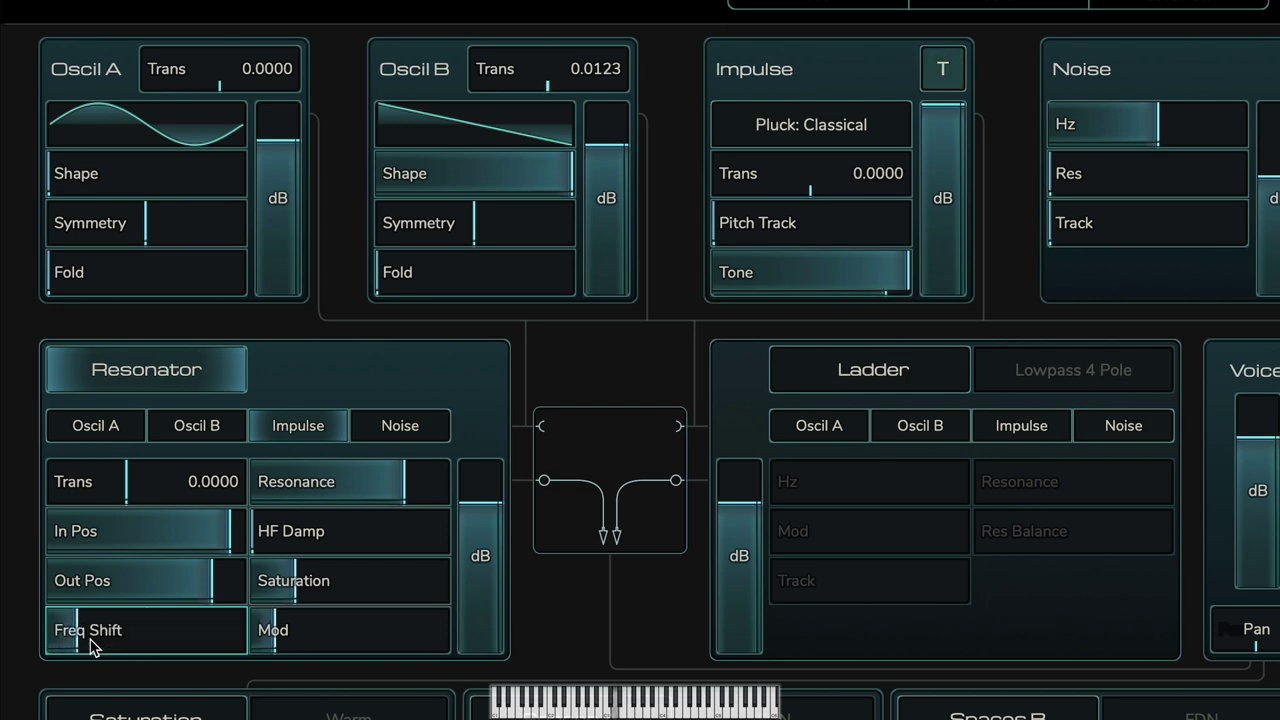
scroll(92, 647, up, 7)
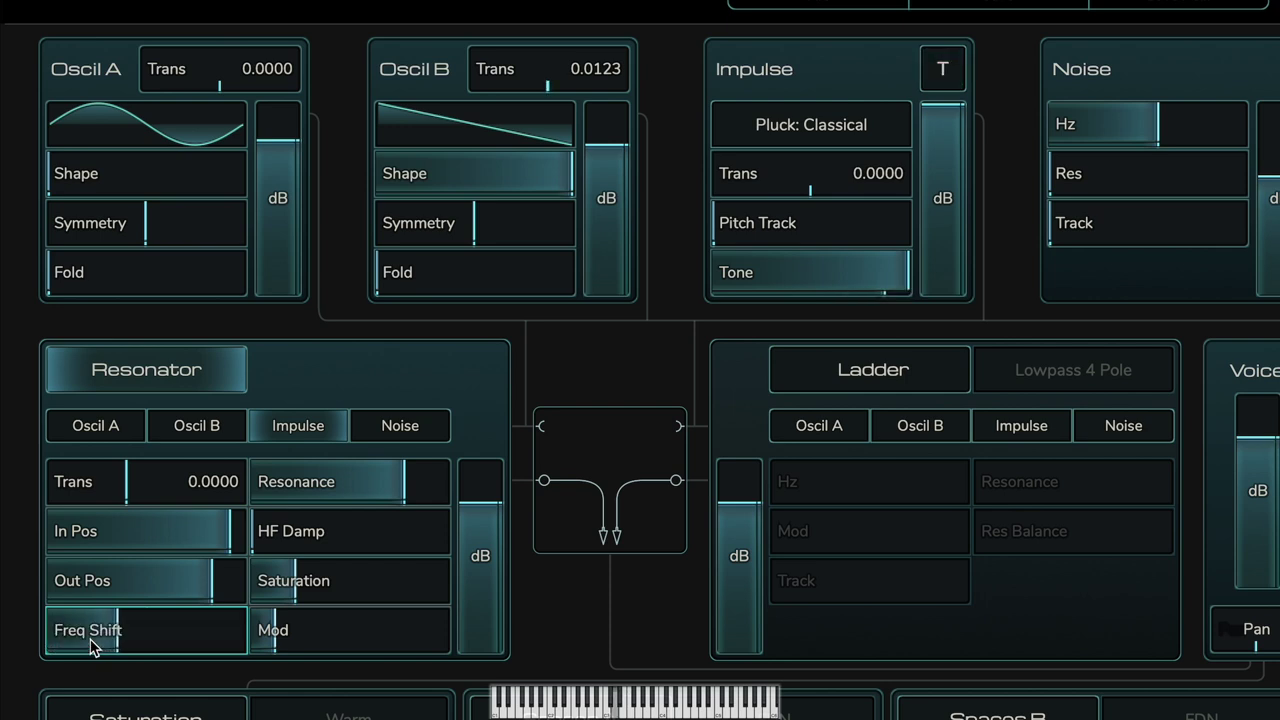
scroll(92, 647, up, 9)
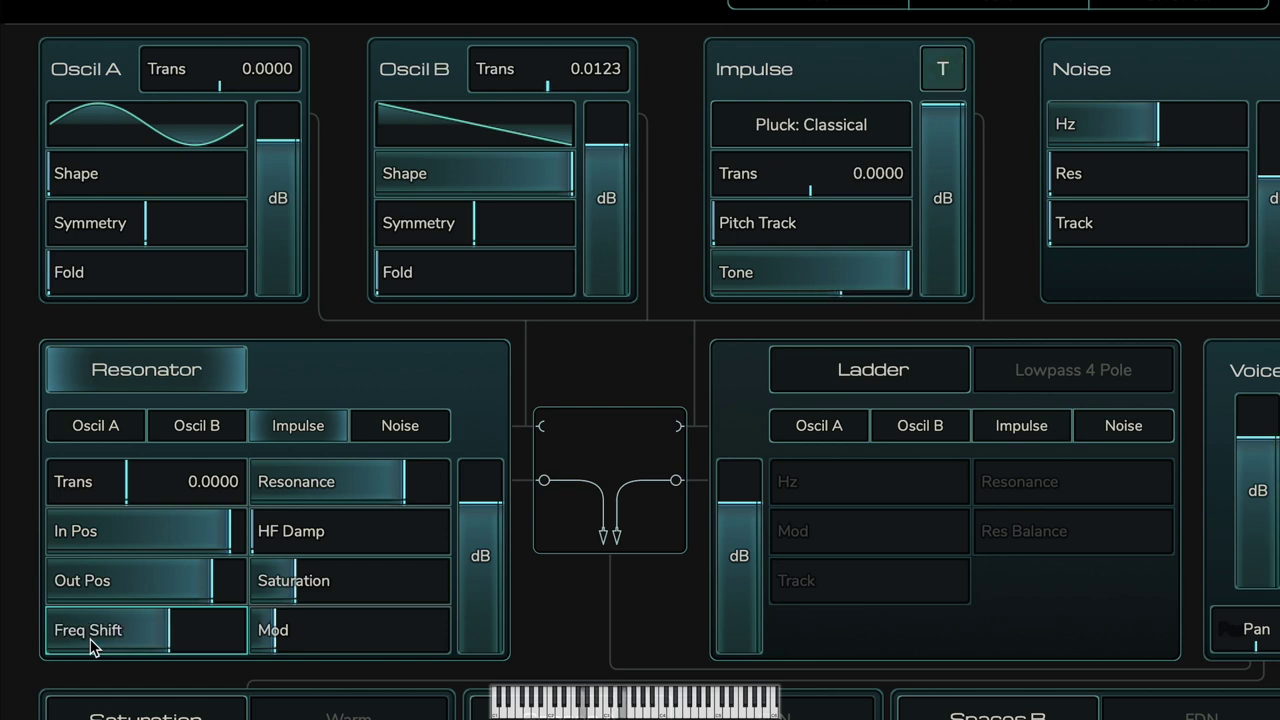
scroll(92, 647, up, 10)
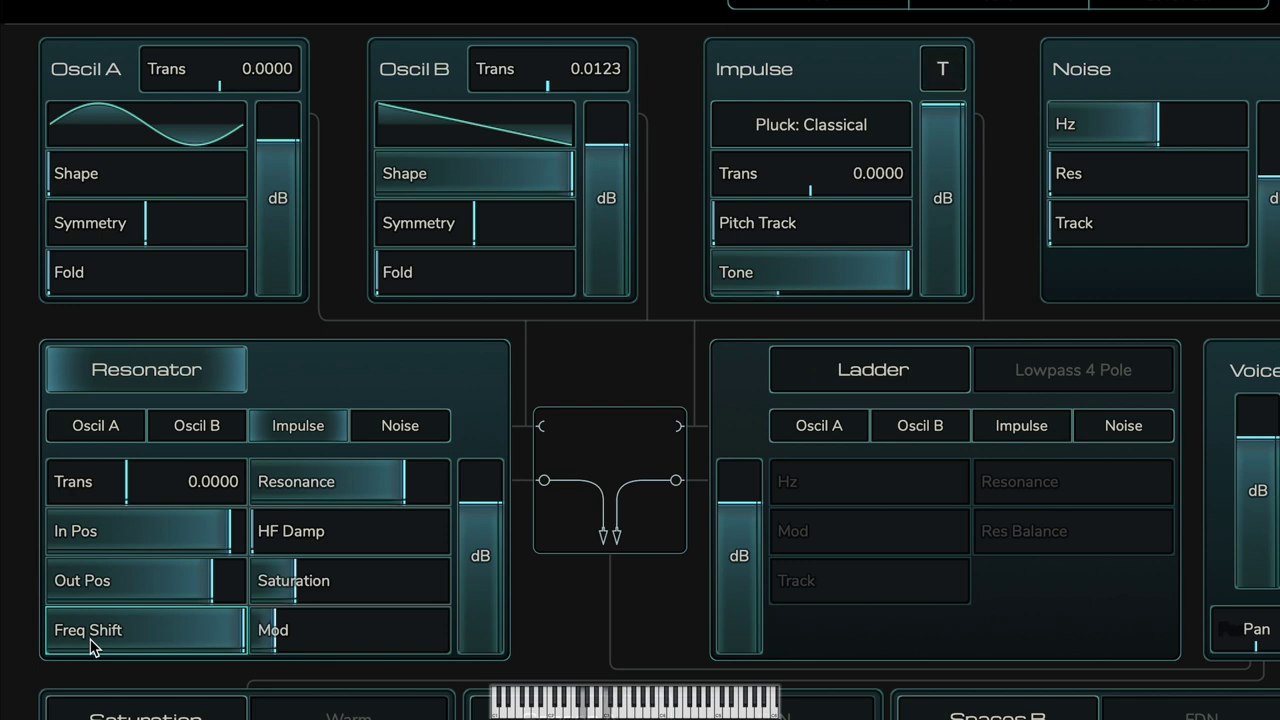
Lower the Resonator Freq Shift, sweeping it through 81.50 and settling at 57.00
scroll(92, 647, down, 4)
scroll(91, 645, down, 12)
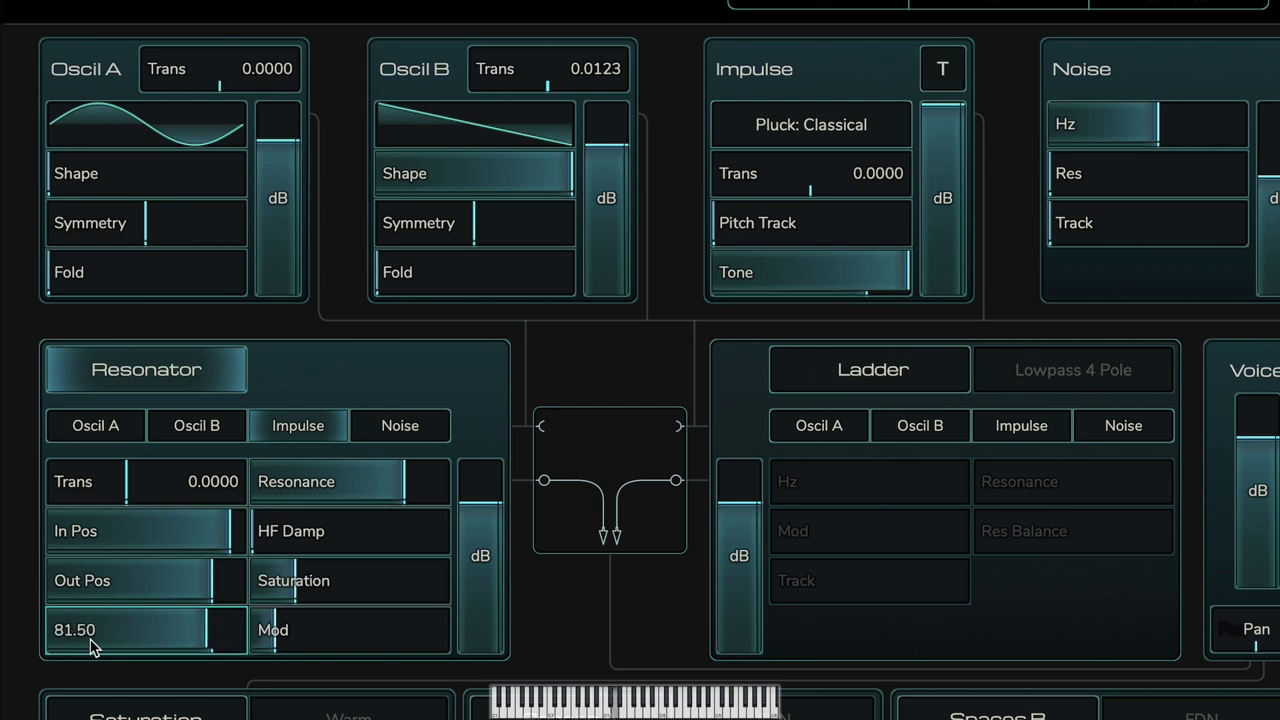
scroll(91, 645, up, 4)
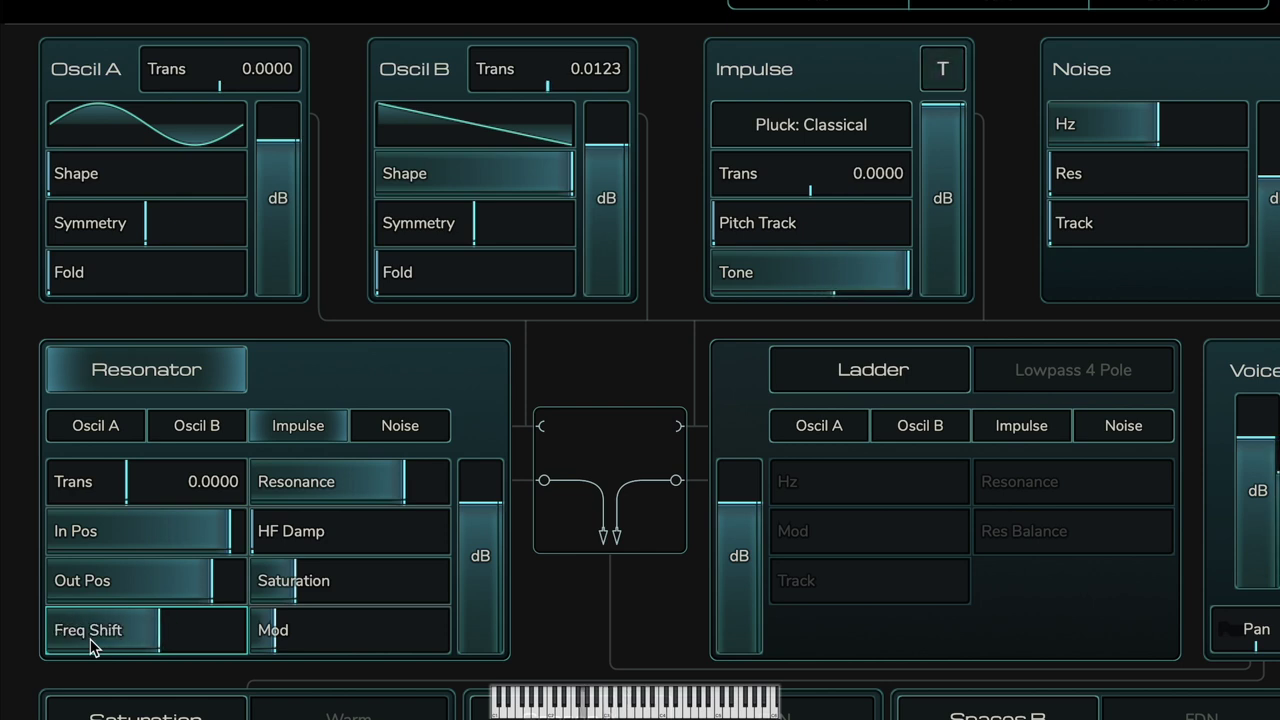
Set the Resonator HF Damp to 51.0, and raise Freq Shift to almost its maximum before resetting it
mouse_move(329, 529)
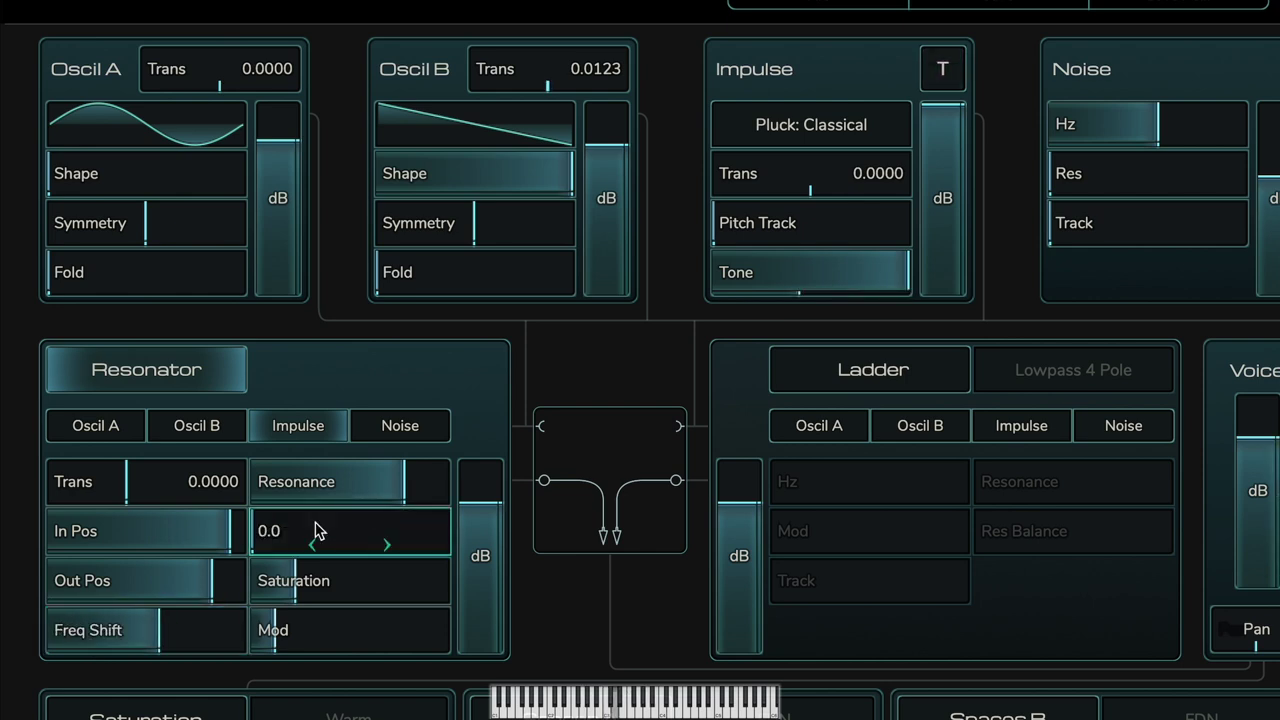
scroll(312, 525, up, 5)
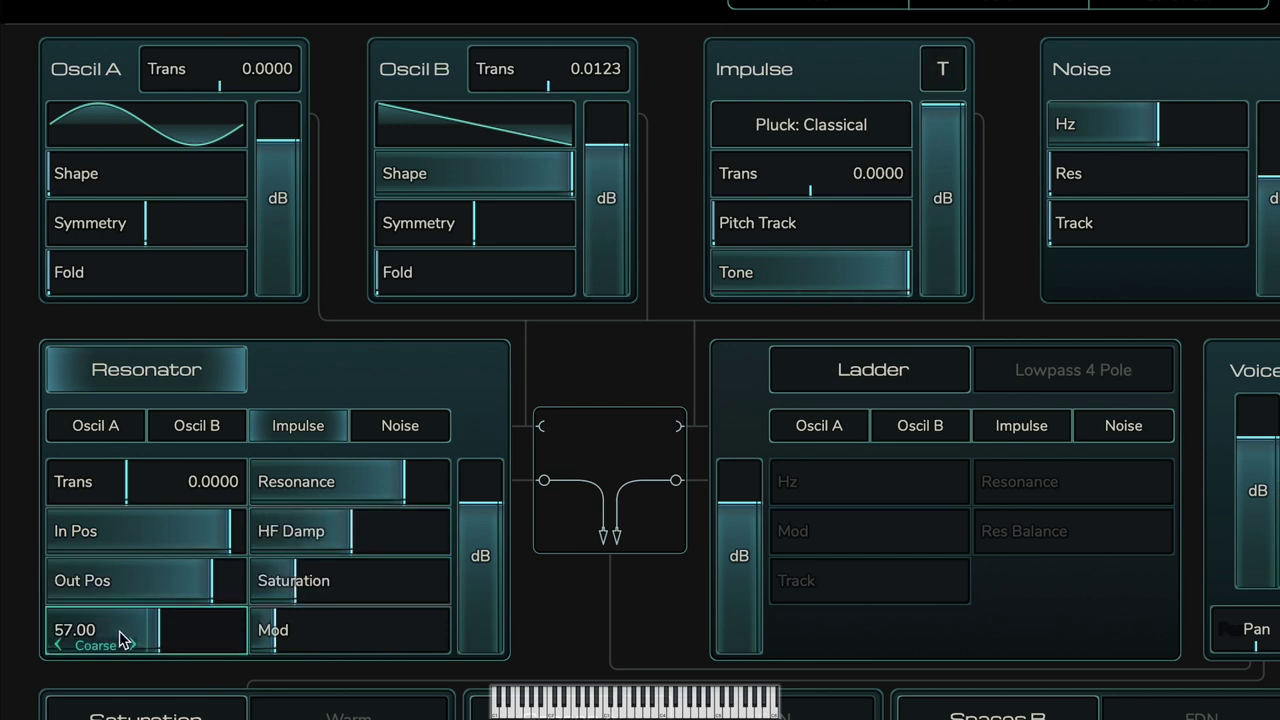
scroll(118, 636, up, 5)
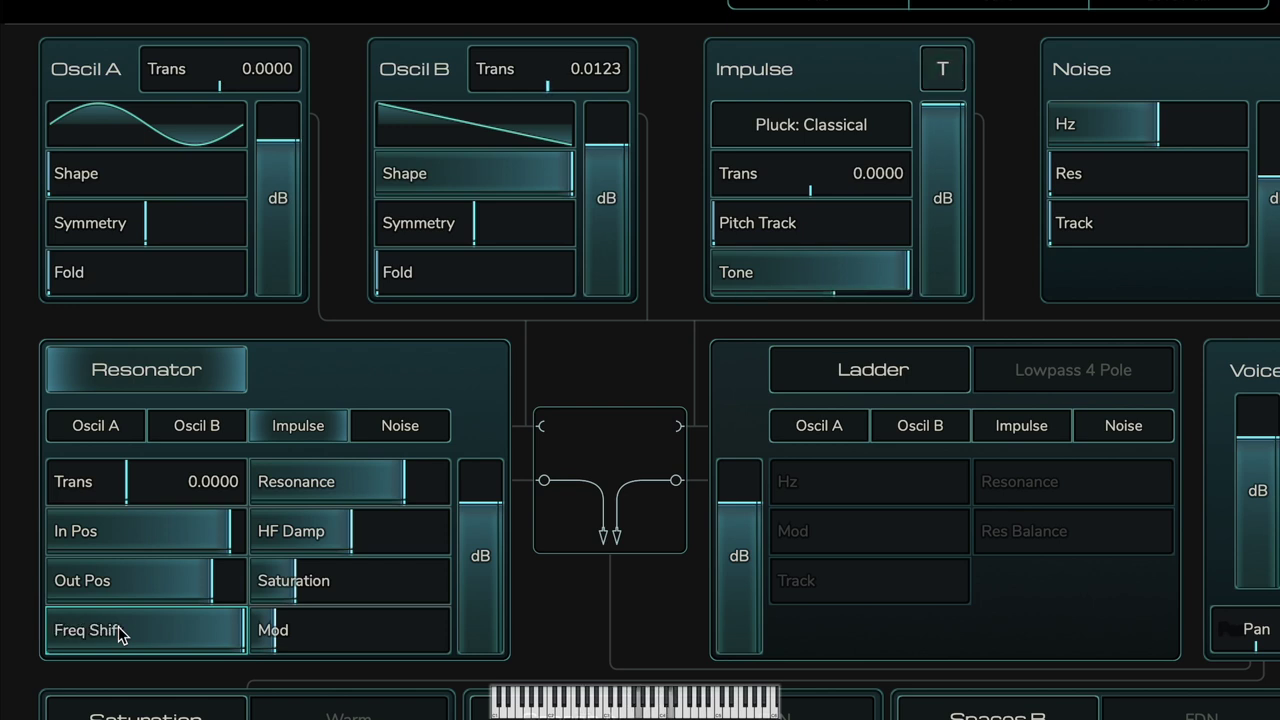
double_click(118, 628)
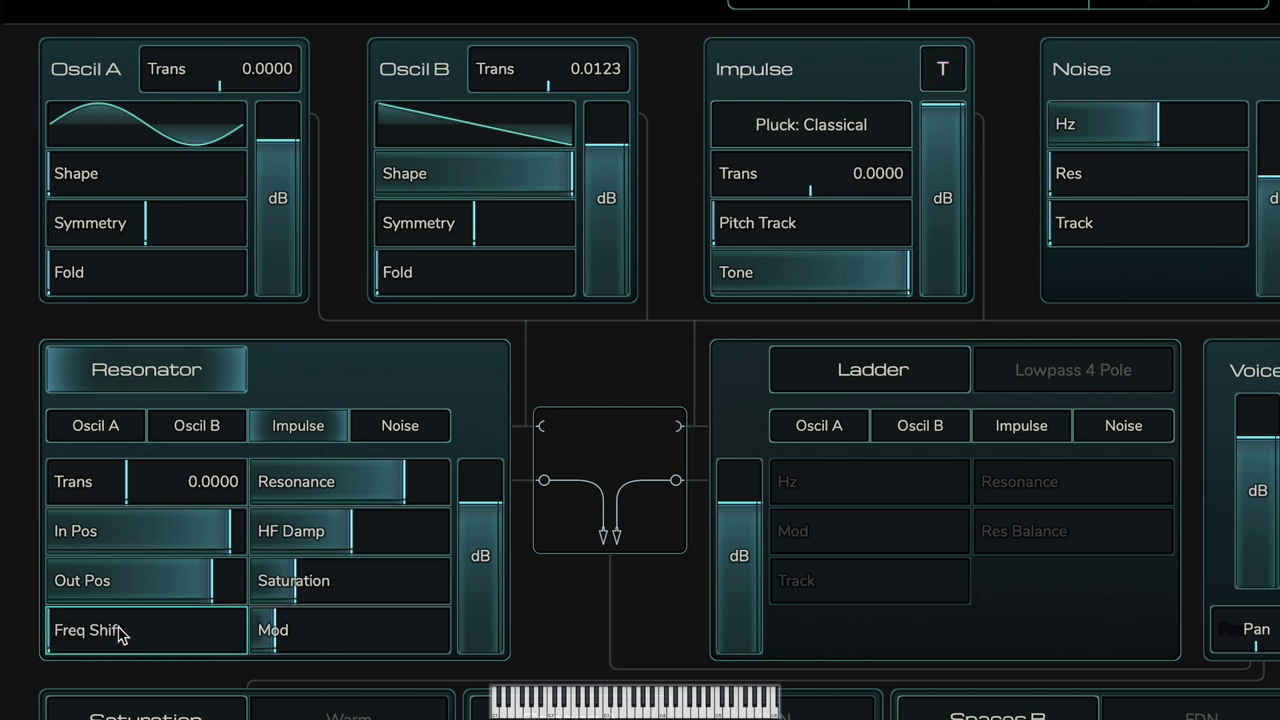
Raise the Resonator Mod from its minimum to 19.00 and bring it back down to its minimum
scroll(297, 643, up, 2)
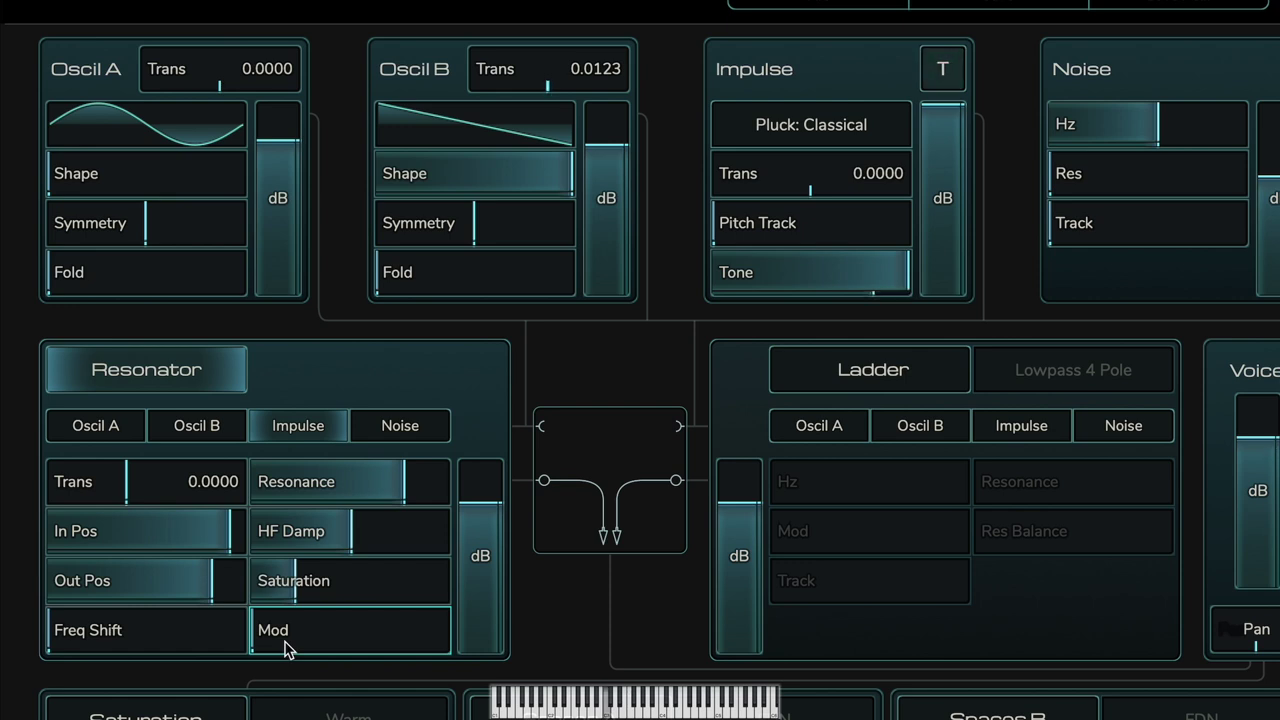
scroll(285, 648, up, 10)
scroll(285, 648, up, 2)
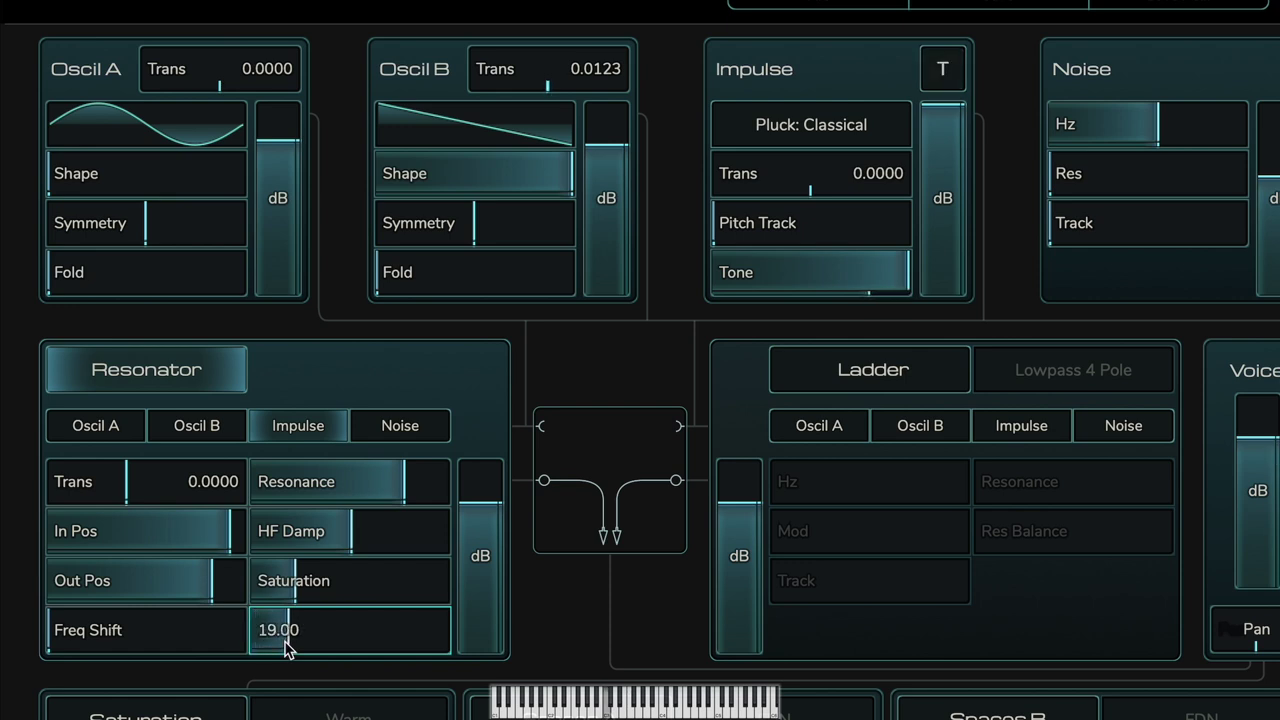
scroll(285, 648, down, 14)
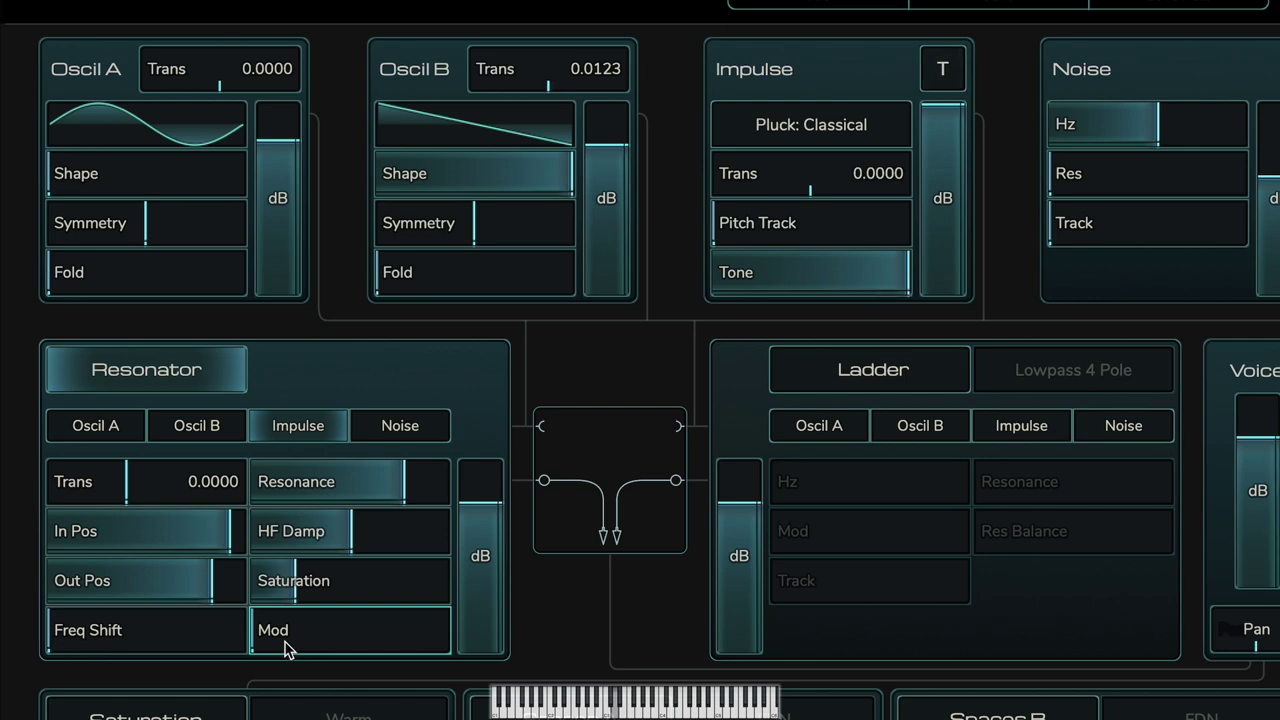
Raise the Resonator Mod gradually through 8.50 to a moderate amount
scroll(285, 648, up, 7)
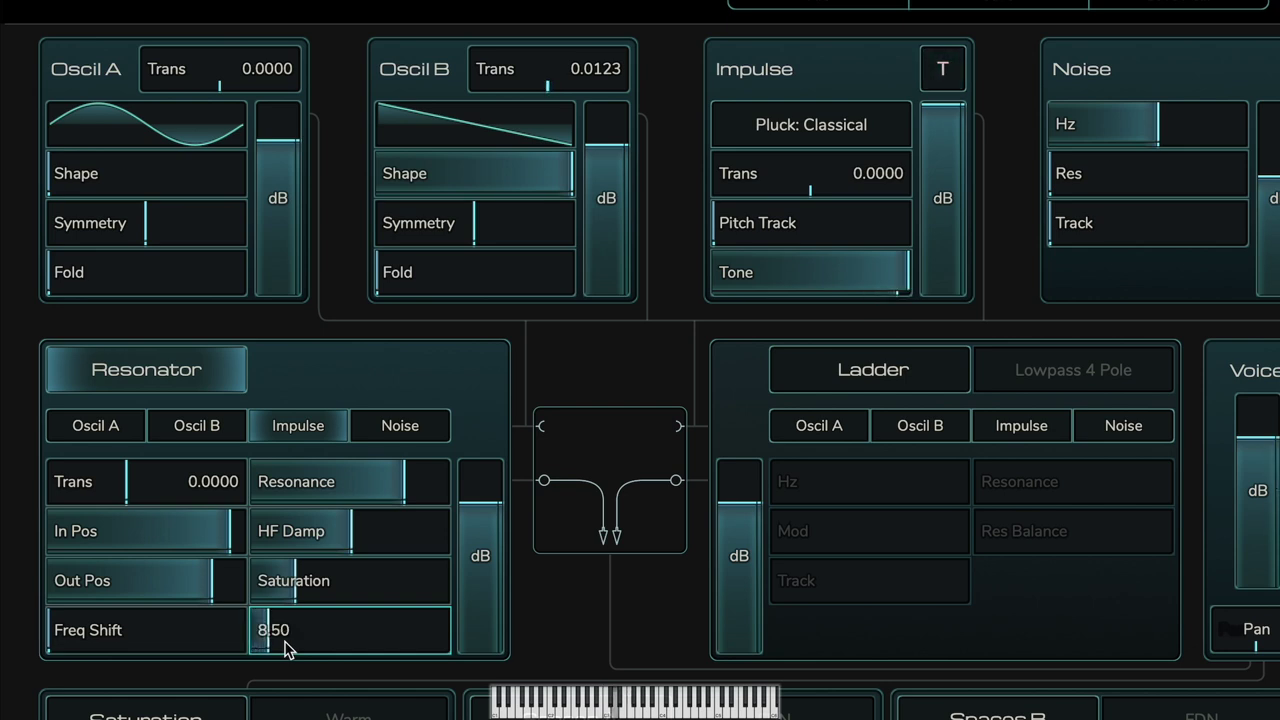
scroll(285, 648, up, 9)
scroll(285, 648, up, 8)
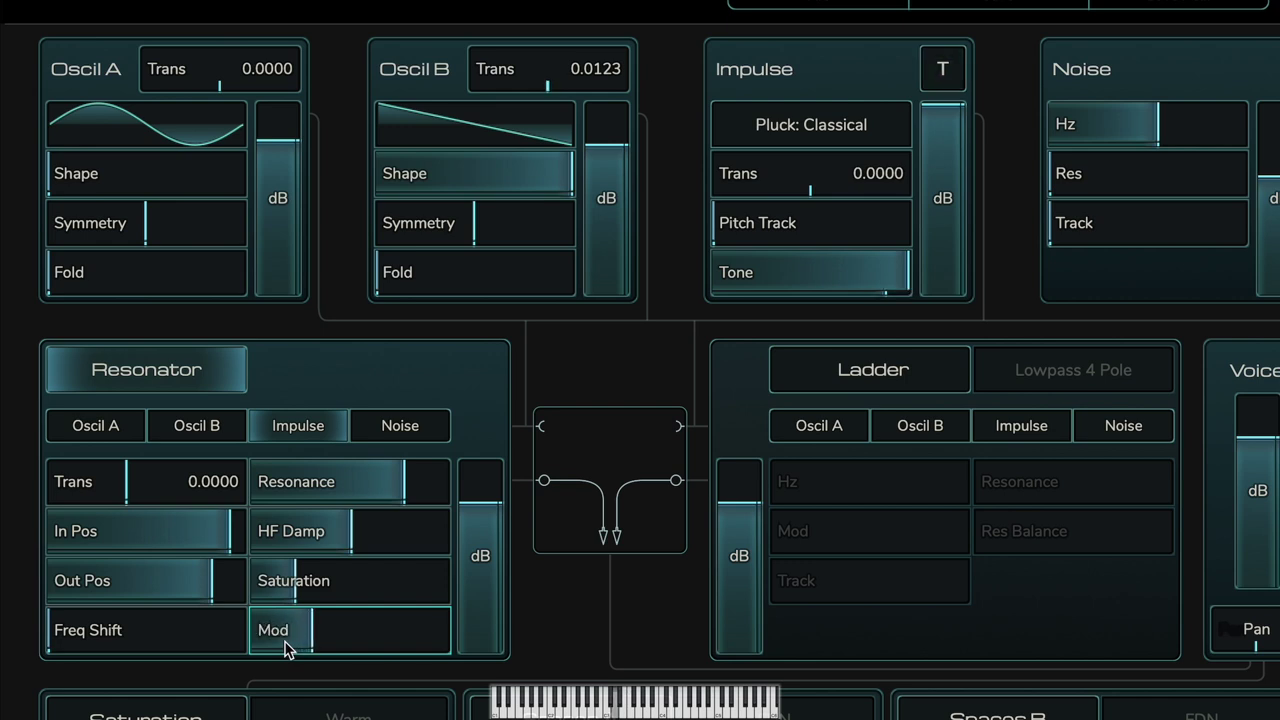
scroll(285, 648, up, 8)
scroll(285, 648, down, 2)
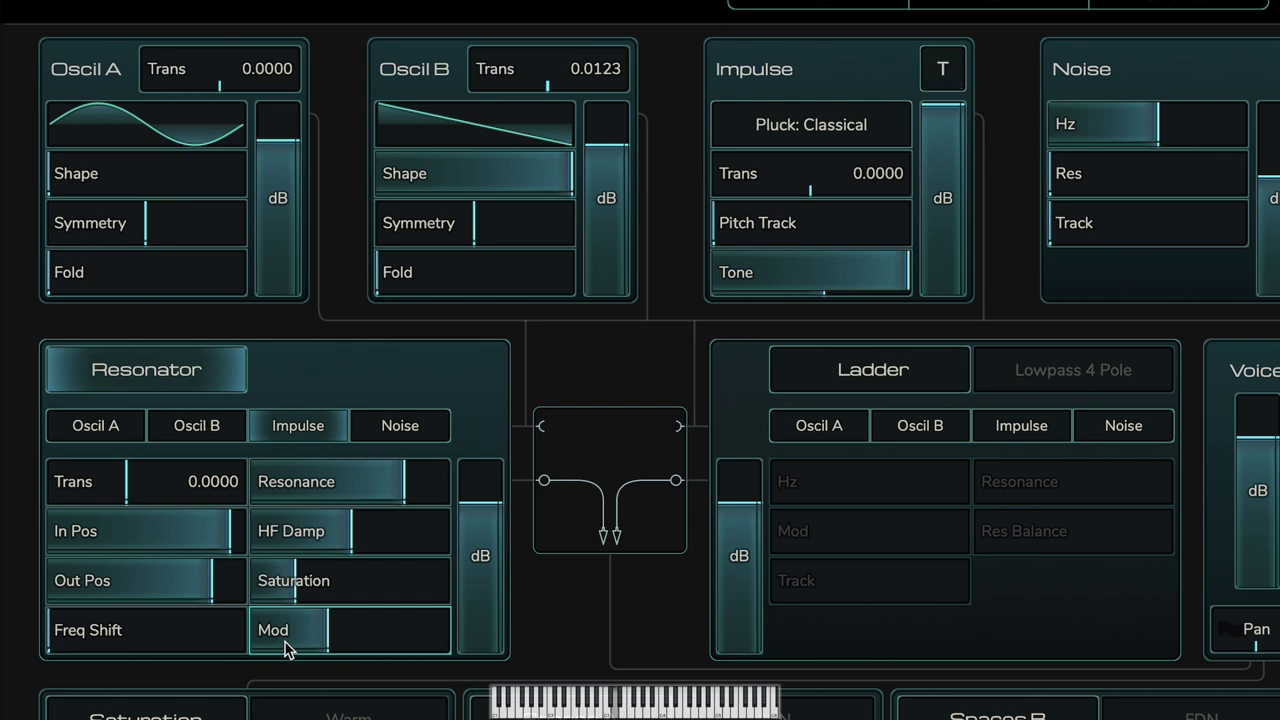
Reset the Resonator HF Damp to its minimum and its Mod to 0.00
mouse_move(283, 538)
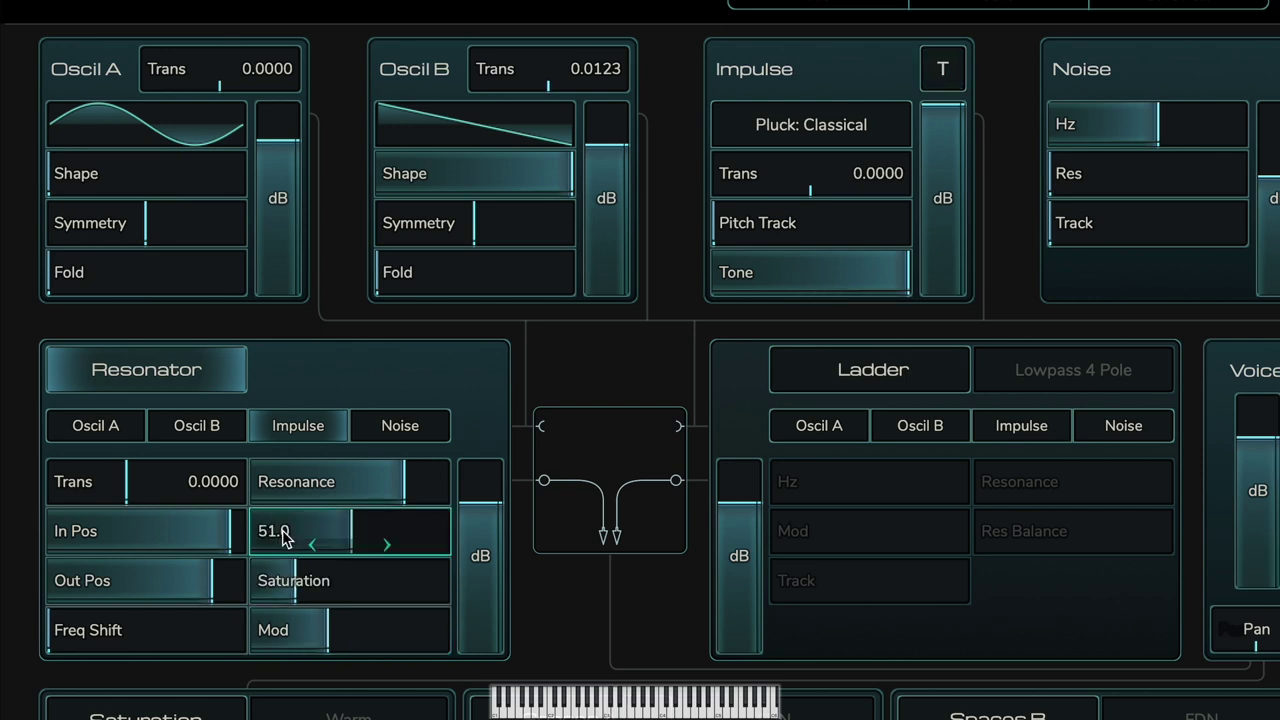
double_click(283, 538)
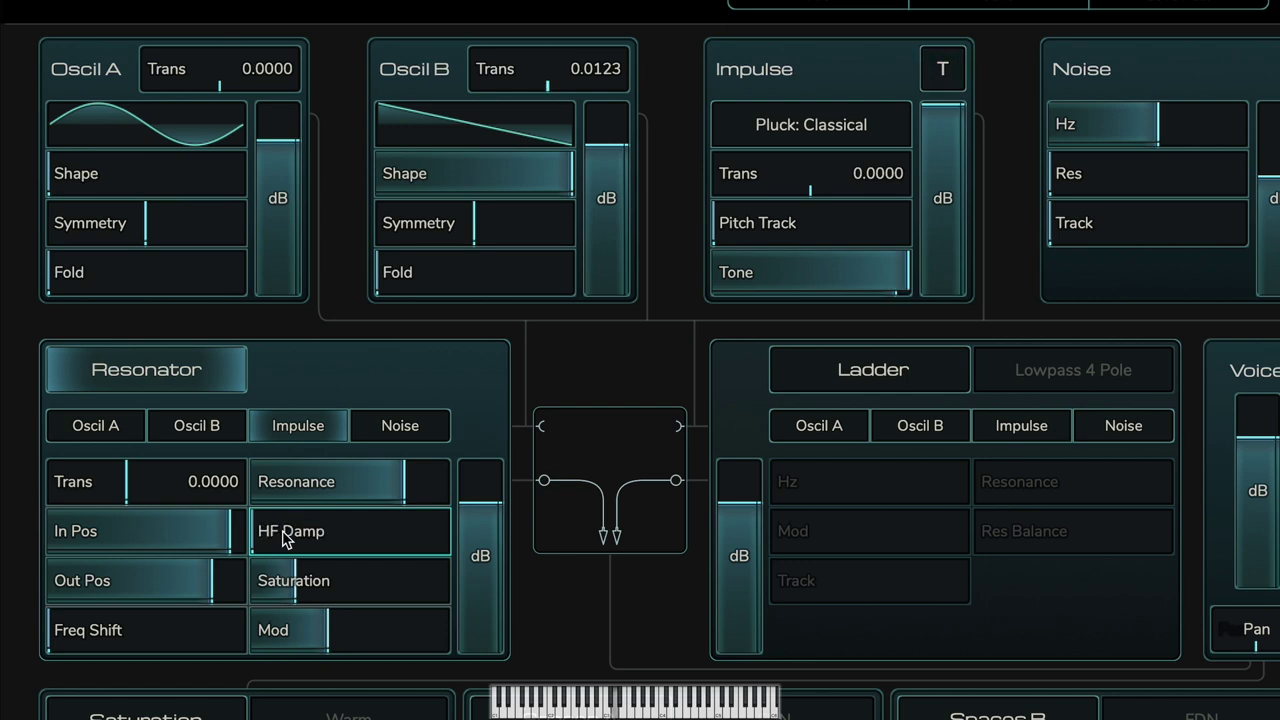
double_click(298, 636)
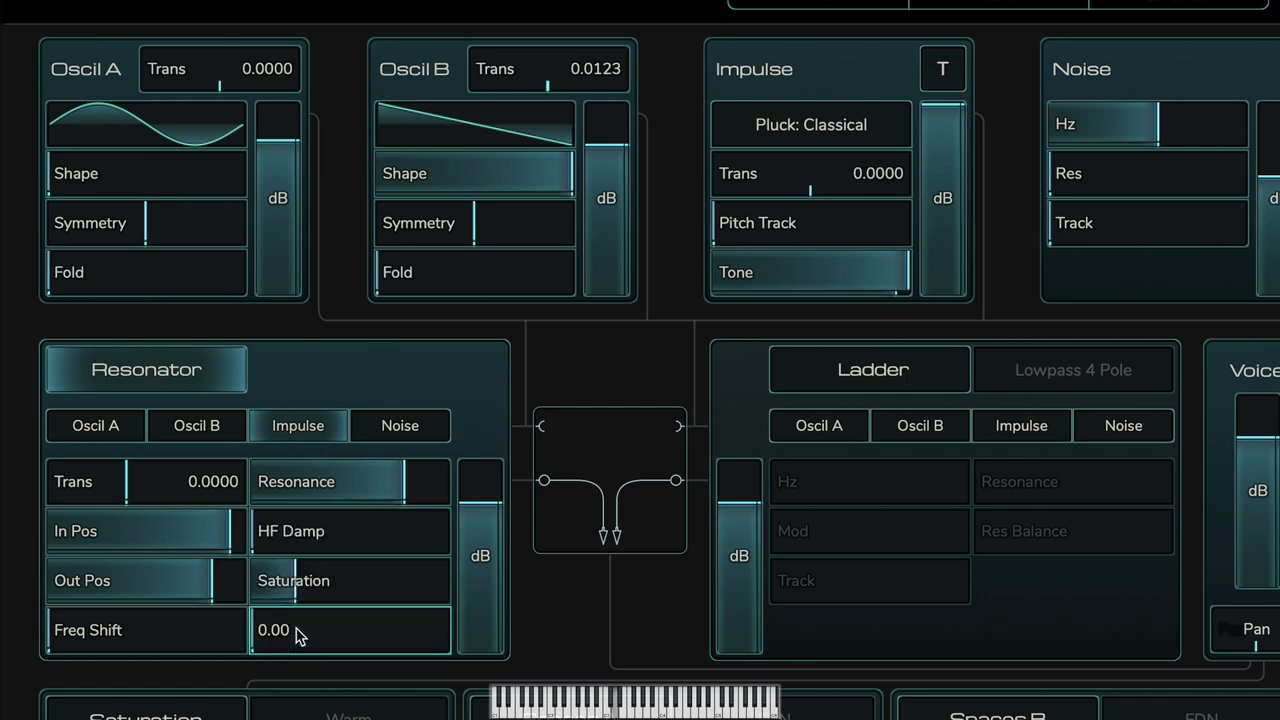
Raise the Resonator Mod through 69.50 and 90.00 to almost its maximum
drag(296, 636, 301, 609)
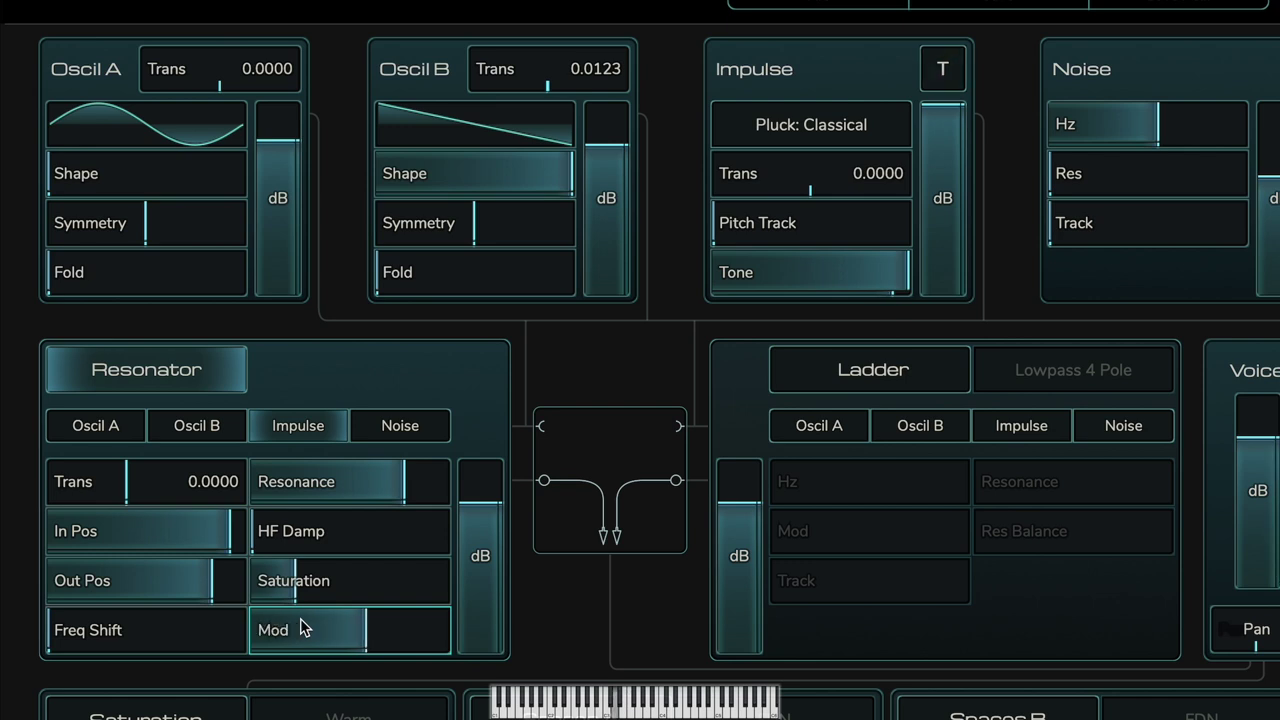
scroll(303, 627, up, 6)
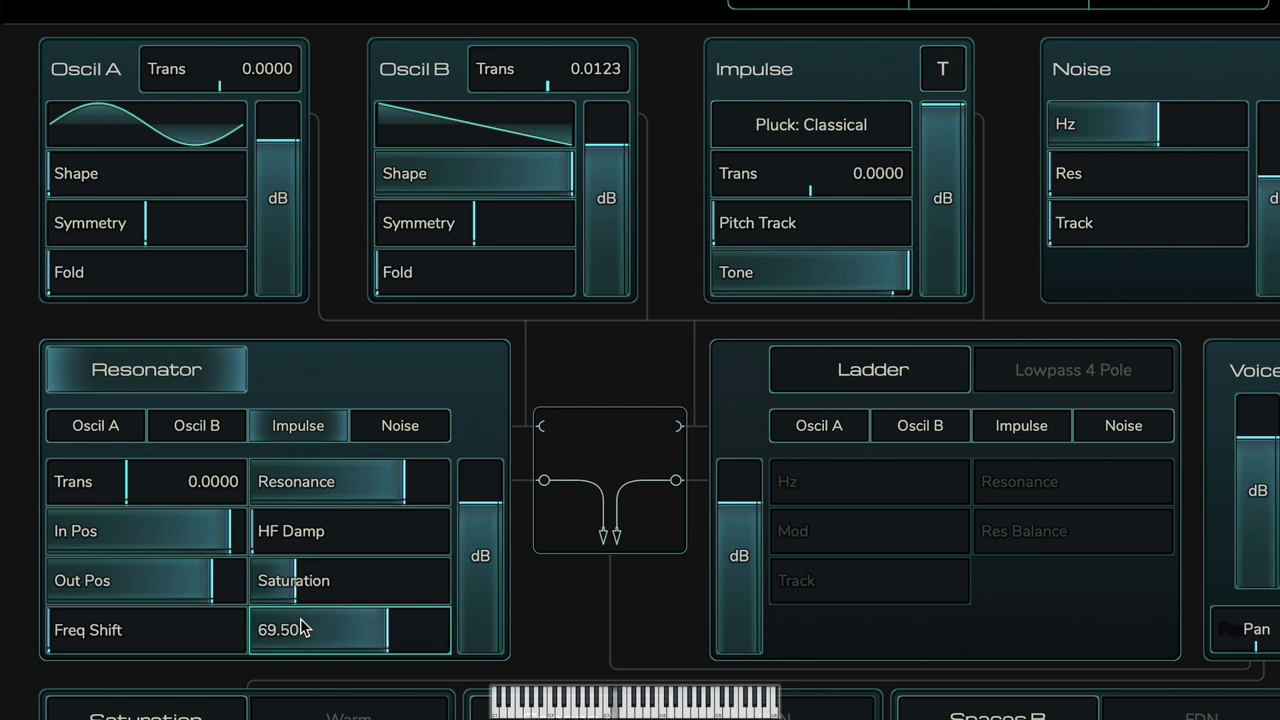
mouse_move(300, 655)
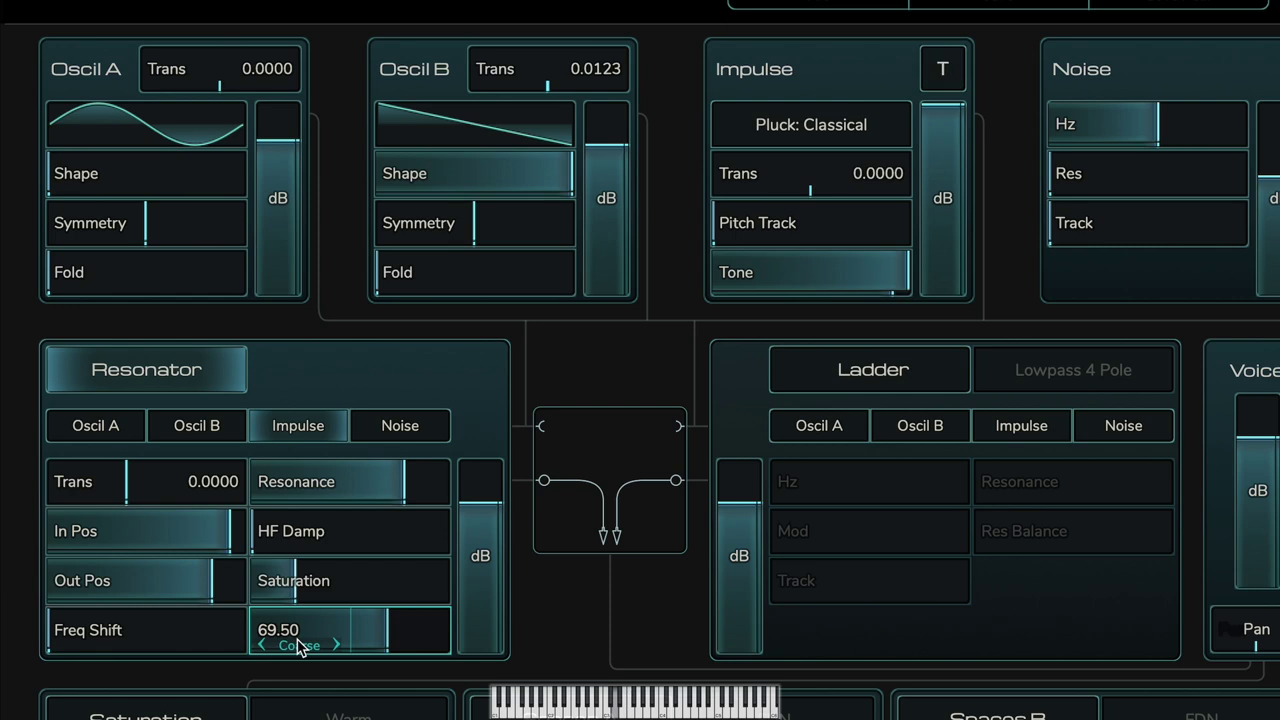
scroll(298, 645, up, 5)
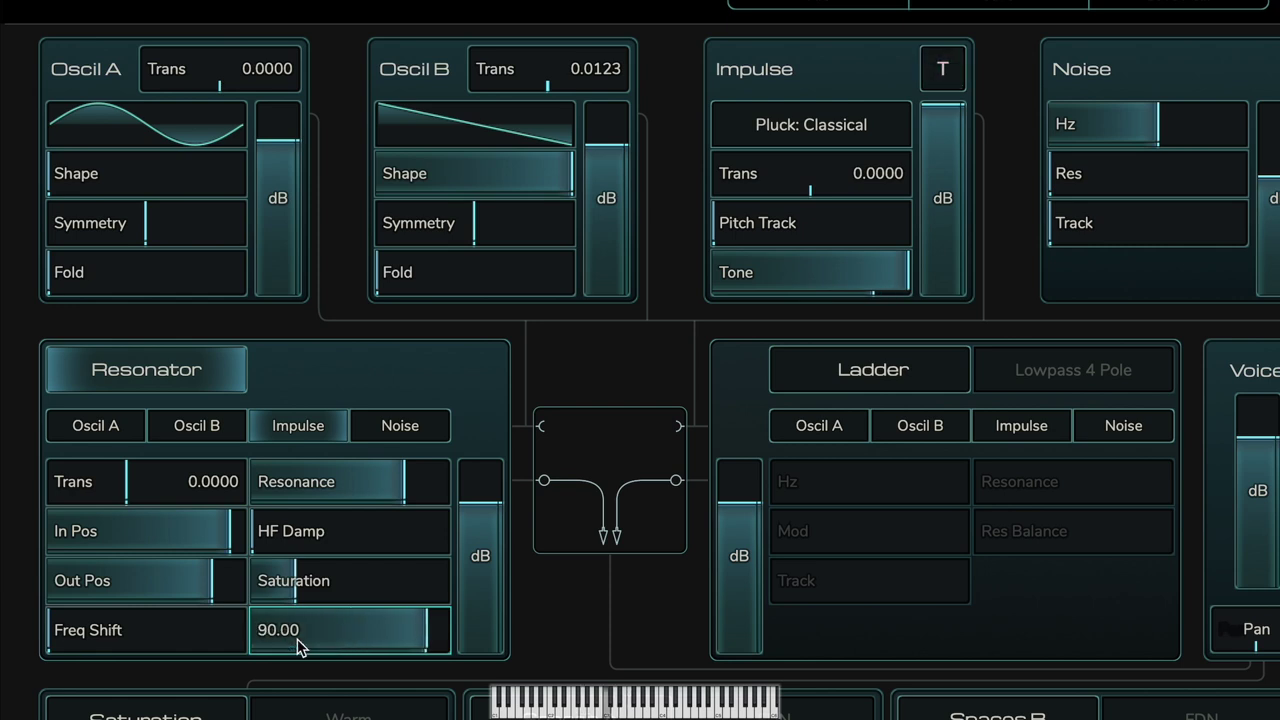
scroll(298, 645, up, 2)
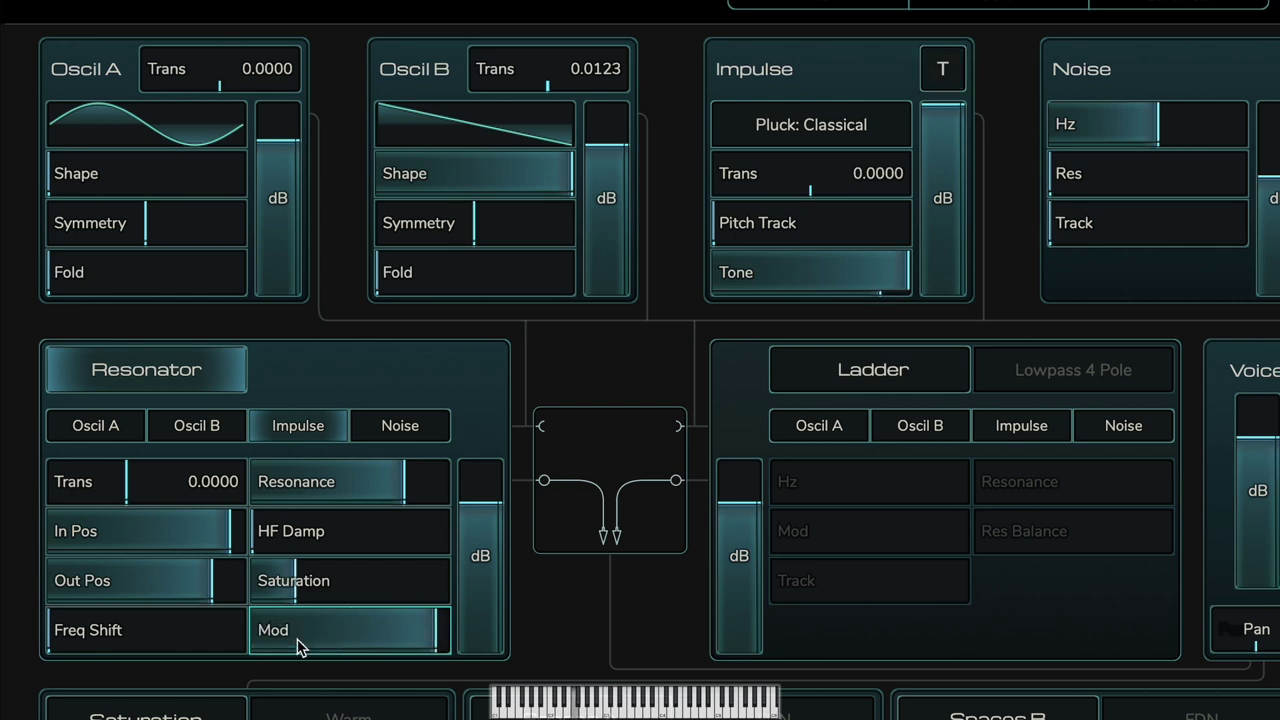
Reset the Resonator Mod to 0.00 and raise HF Damp past 22.0 to a moderate amount
double_click(298, 645)
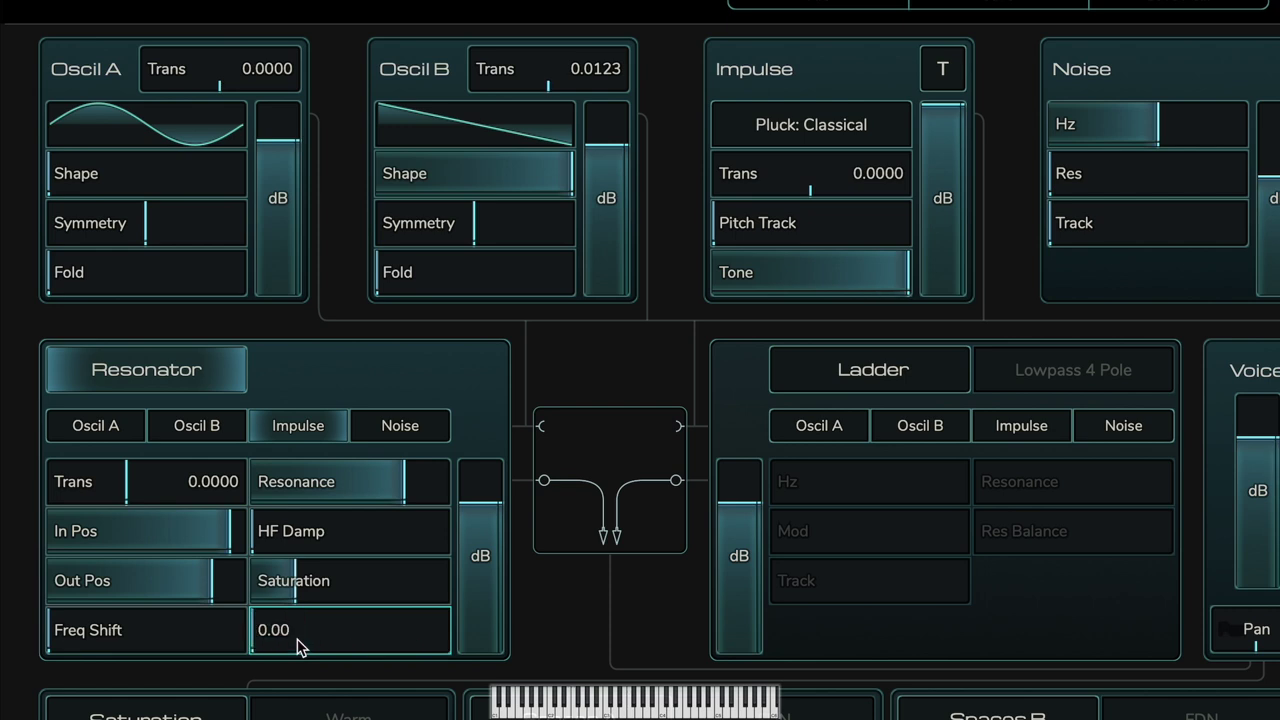
scroll(290, 526, up, 5)
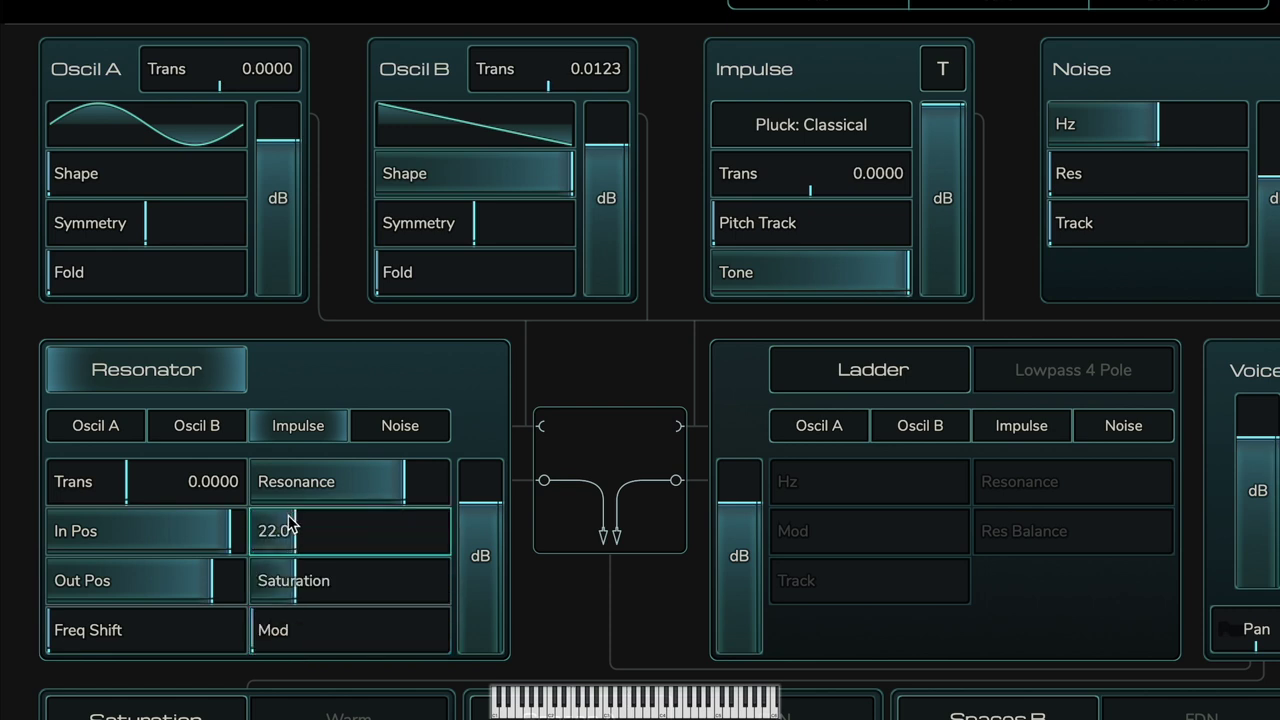
scroll(290, 526, up, 4)
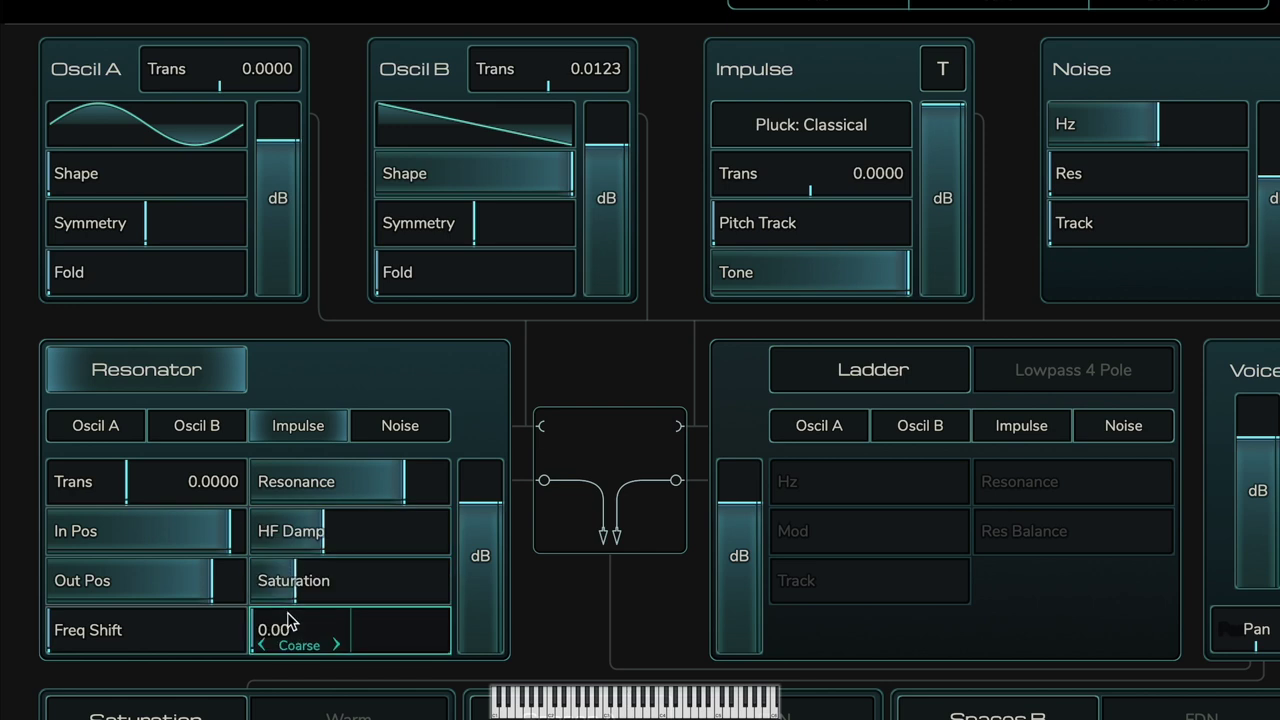
Raise the Resonator Mod past 20.00, and ease it back down through 26.50 to a low amount
scroll(288, 630, up, 10)
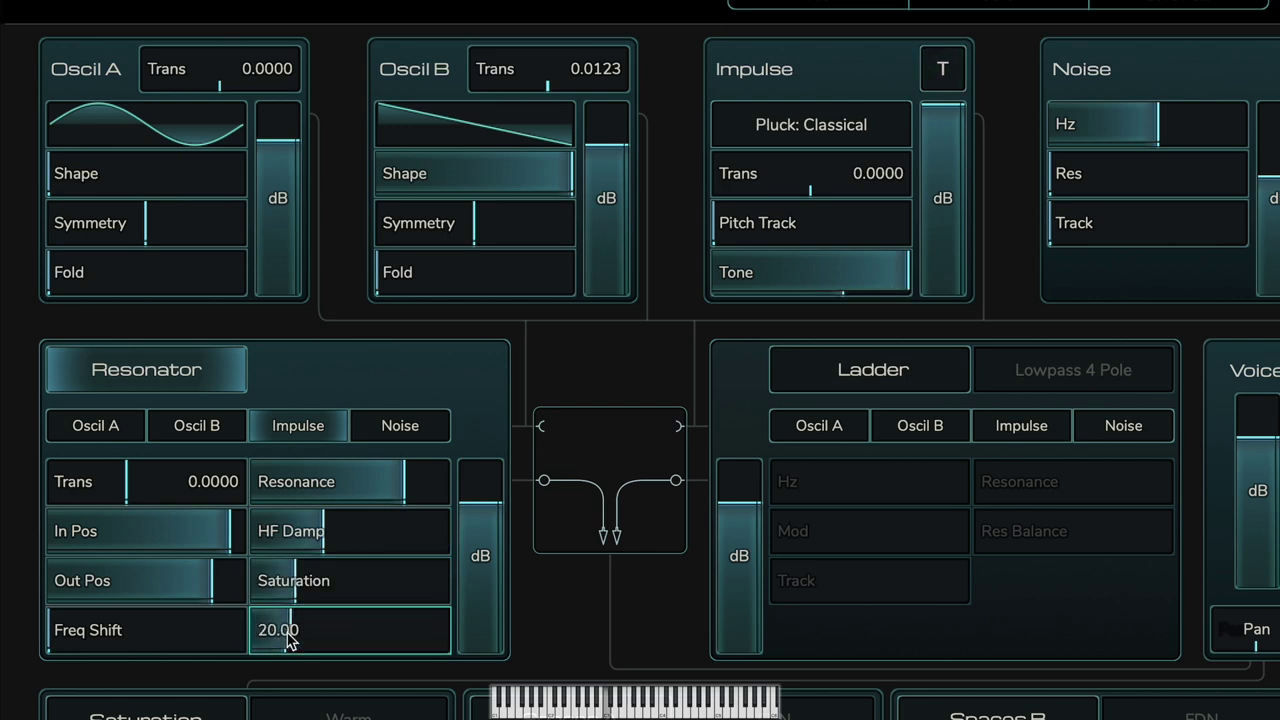
scroll(288, 635, up, 6)
scroll(288, 635, down, 2)
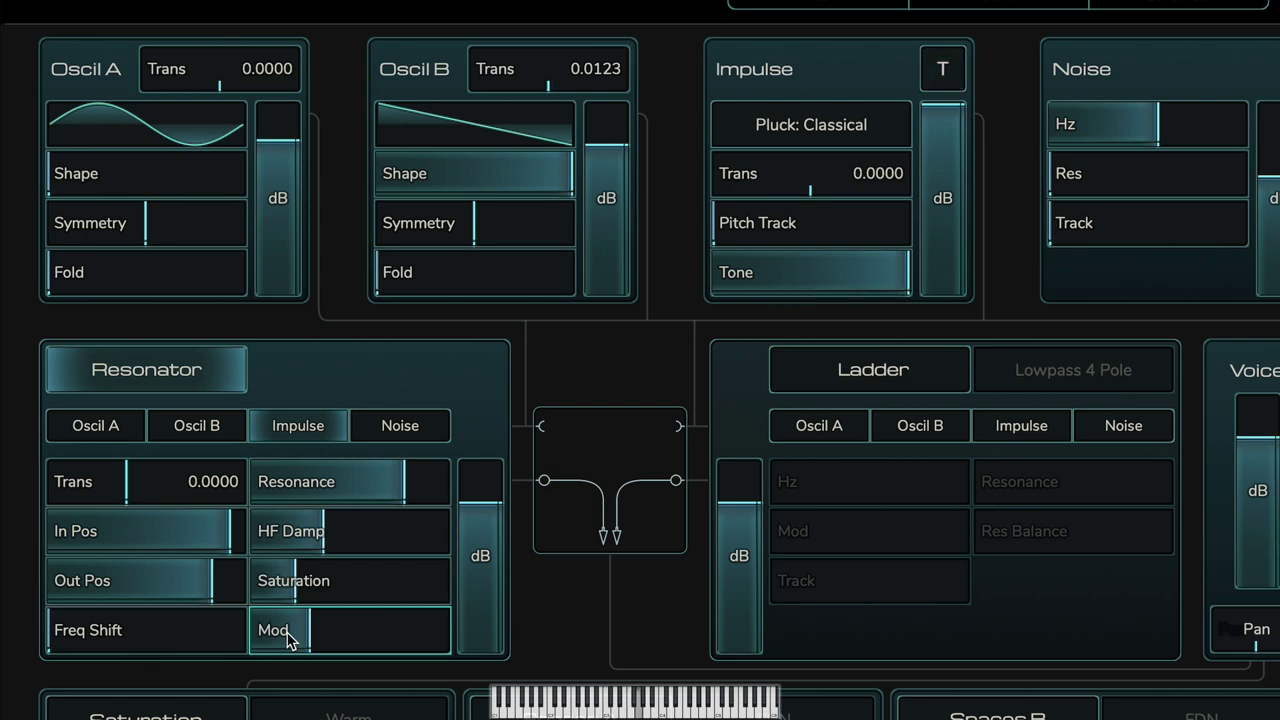
scroll(289, 640, down, 5)
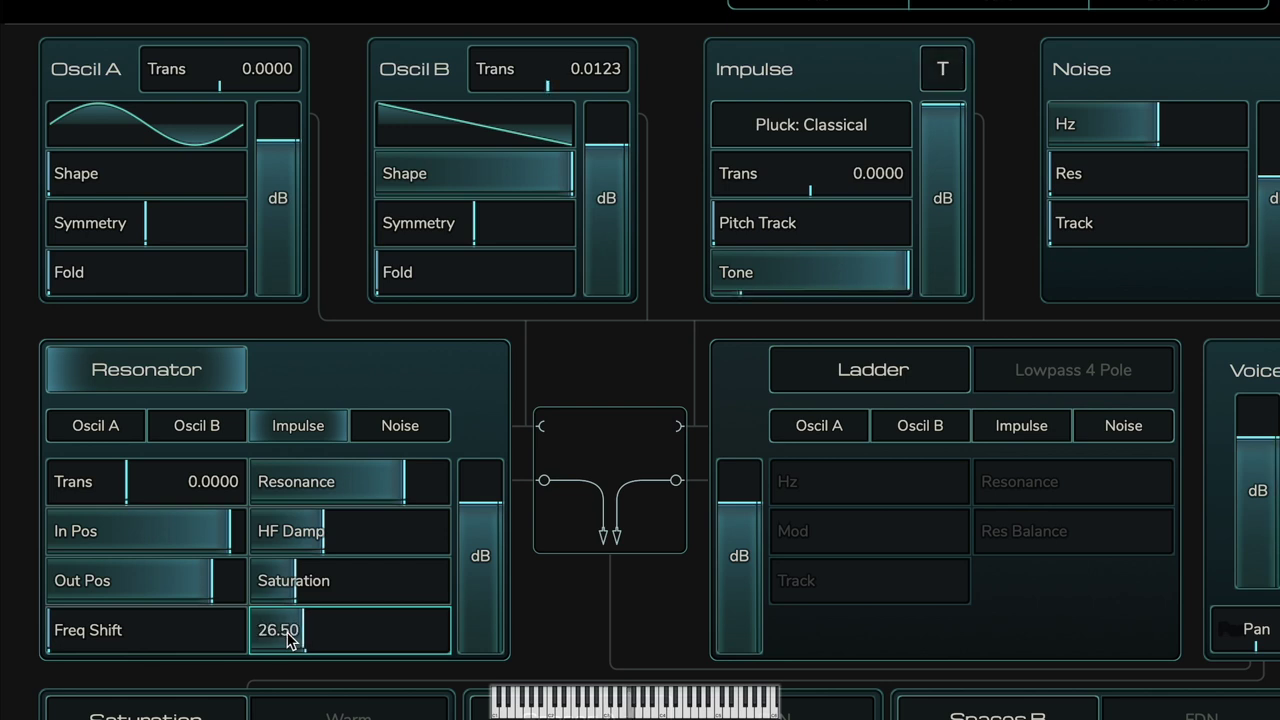
scroll(289, 640, down, 2)
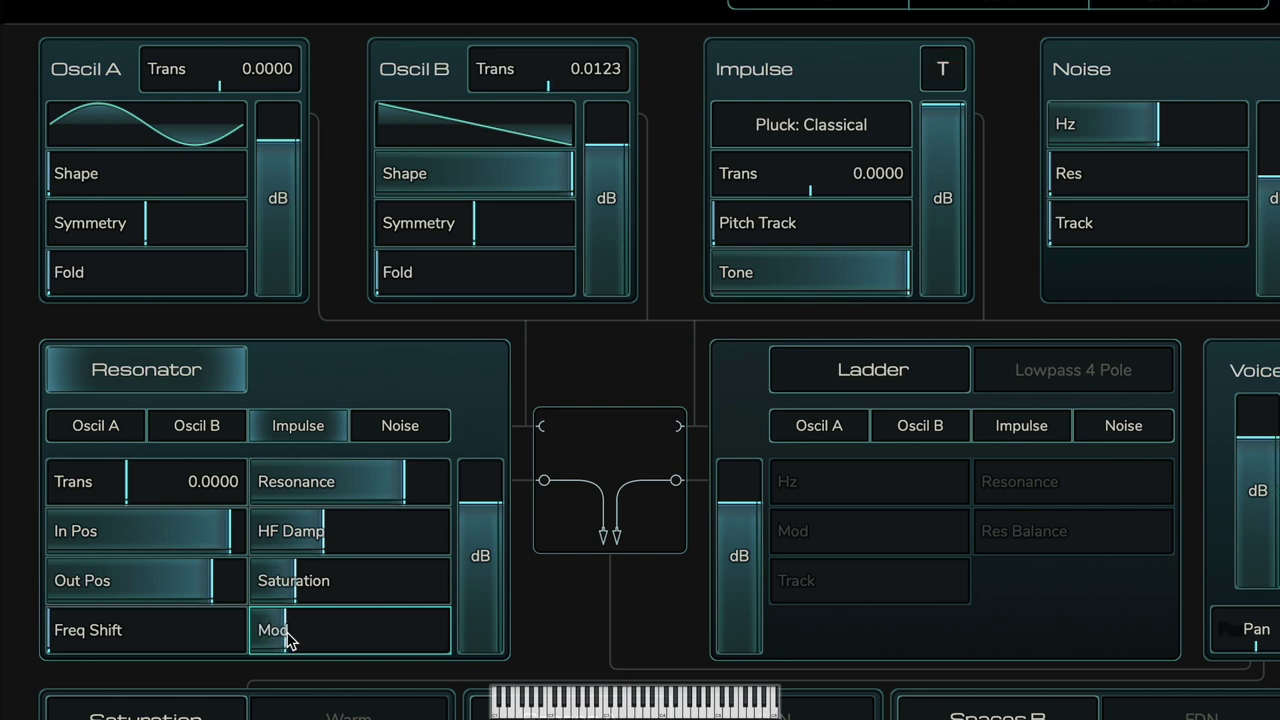
scroll(289, 640, up, 2)
scroll(289, 640, down, 2)
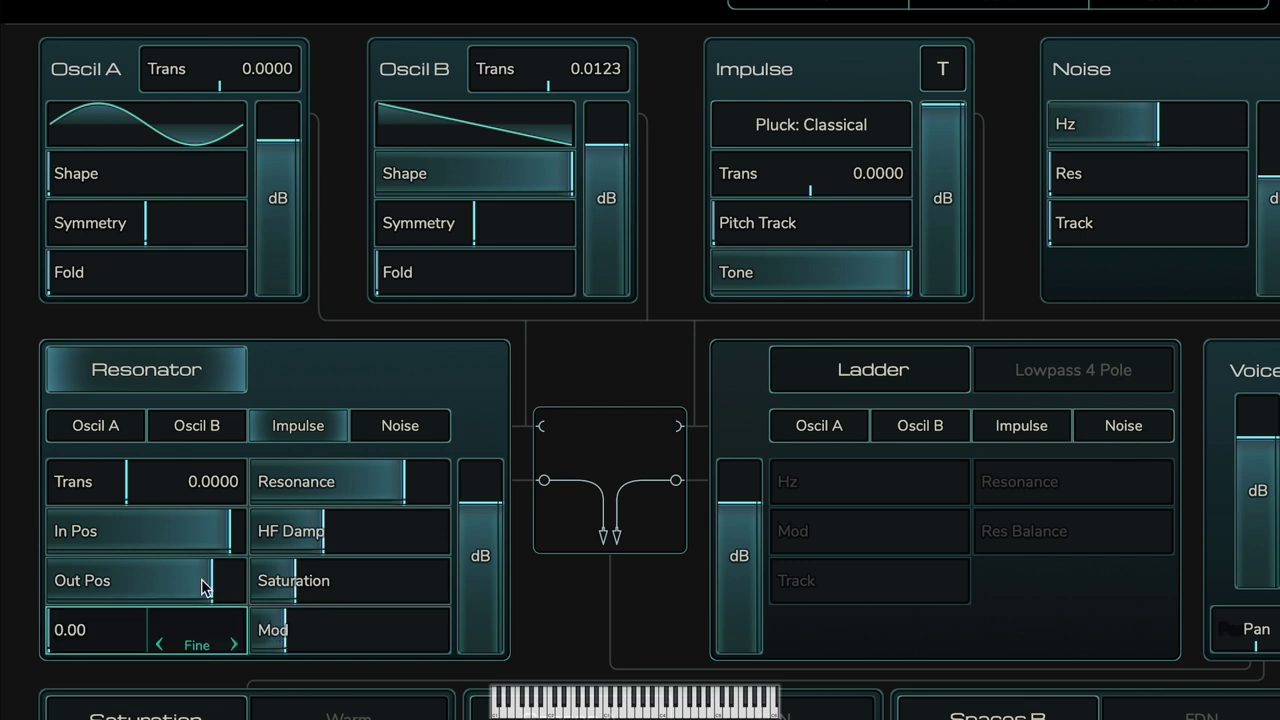
Open the modulation sources for the Resonator In Pos and raise its Random amount through 17.5% to 99.5%
mouse_move(123, 531)
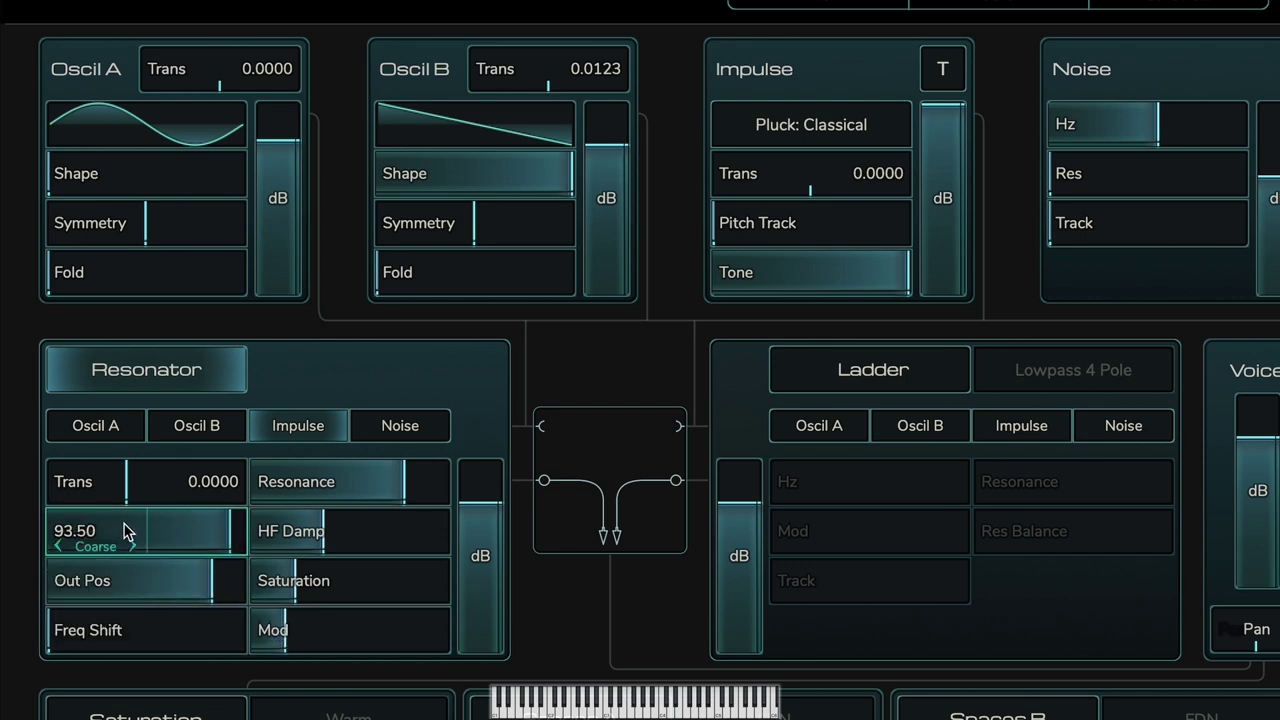
right_click(123, 531)
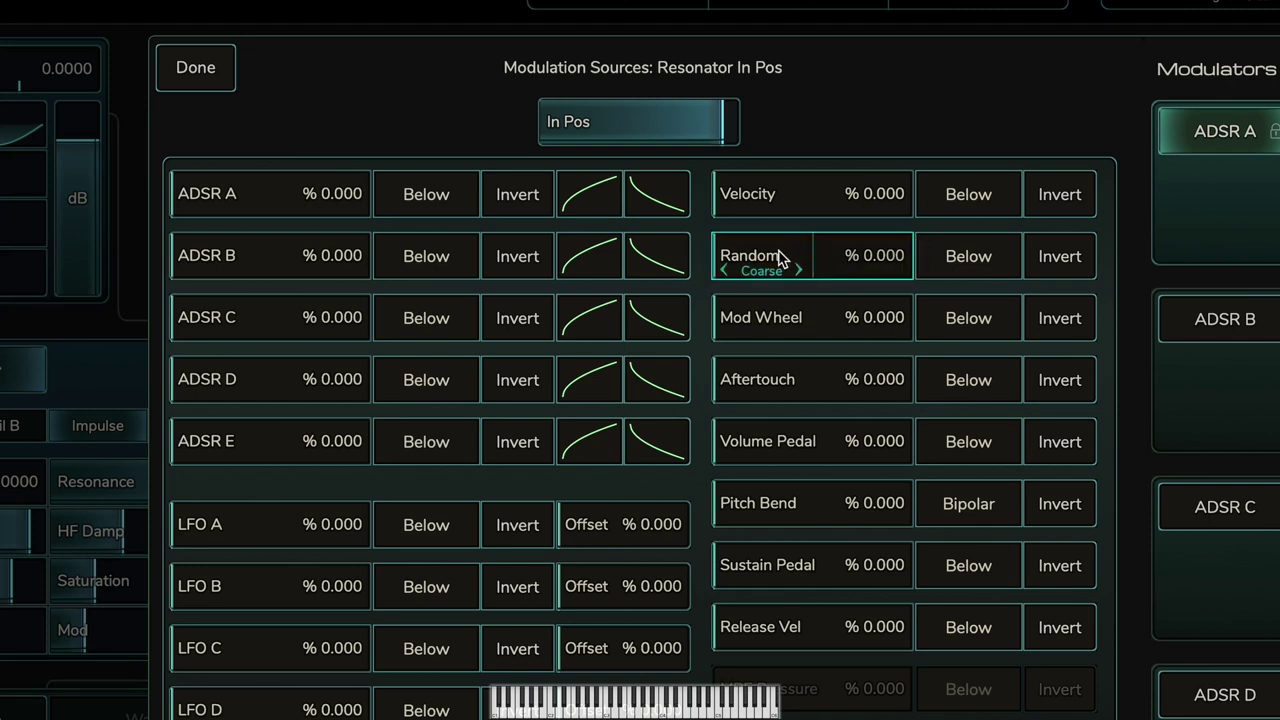
scroll(781, 257, up, 5)
scroll(781, 257, up, 2)
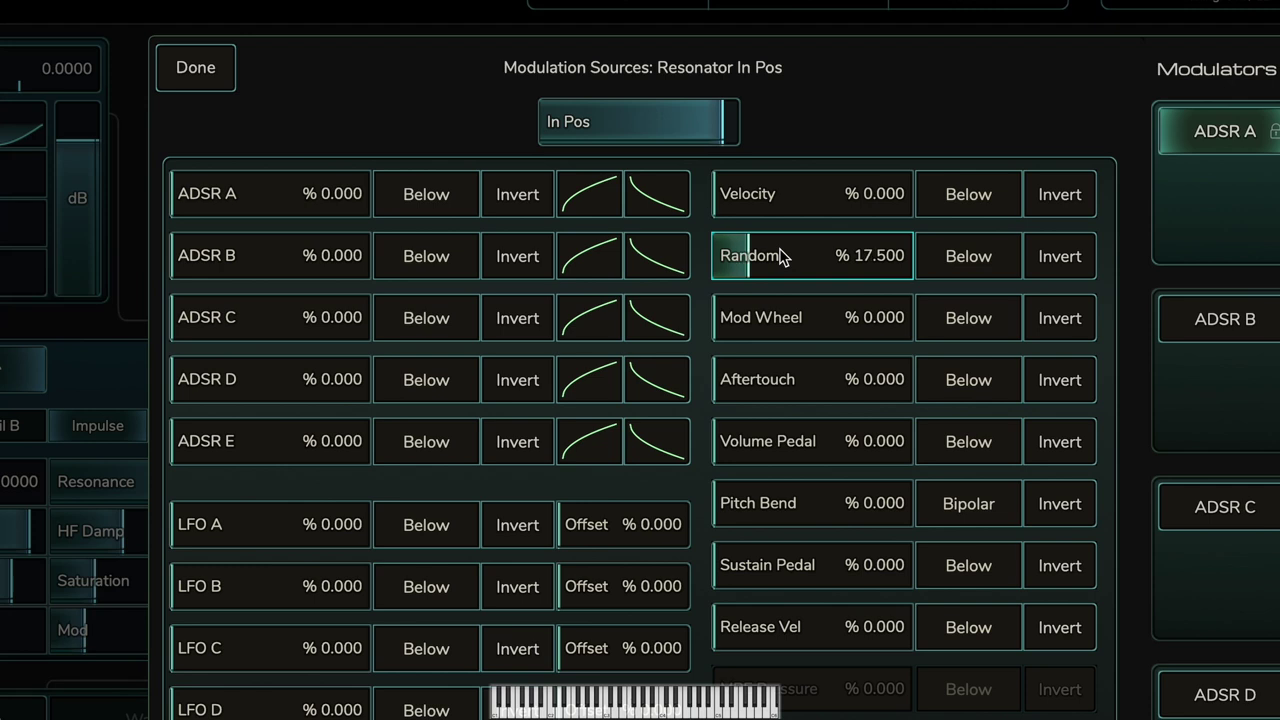
scroll(781, 257, up, 2)
scroll(781, 257, down, 1)
scroll(781, 257, up, 10)
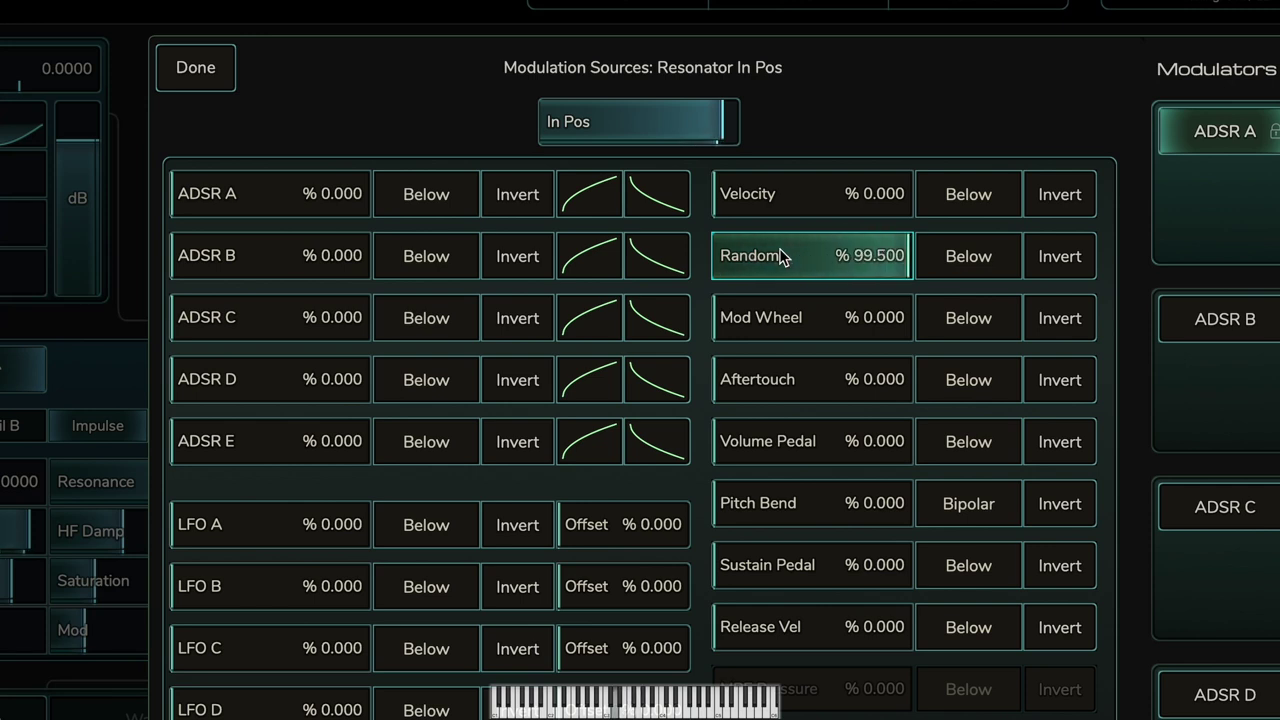
Lower the In Pos Random modulation through 59.5% to 32.5% and close the modulation sources
scroll(781, 257, down, 1)
scroll(781, 255, down, 15)
scroll(781, 255, up, 1)
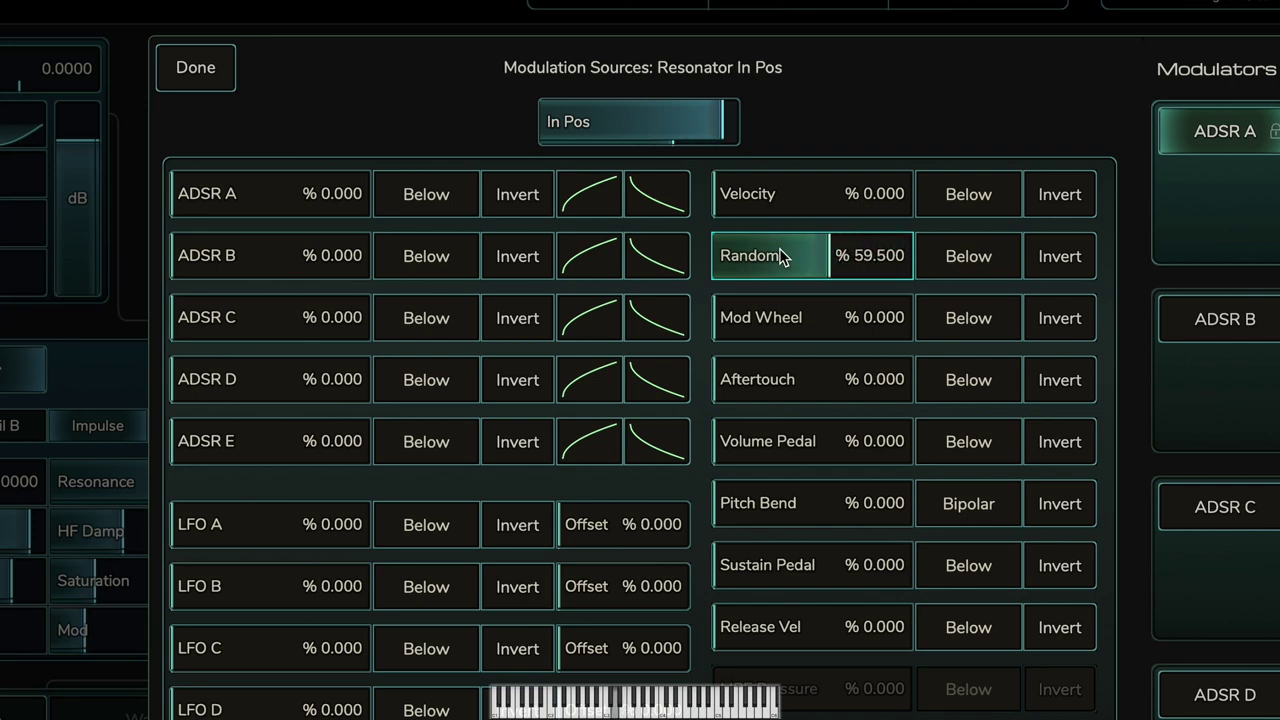
scroll(781, 256, down, 8)
scroll(781, 256, down, 3)
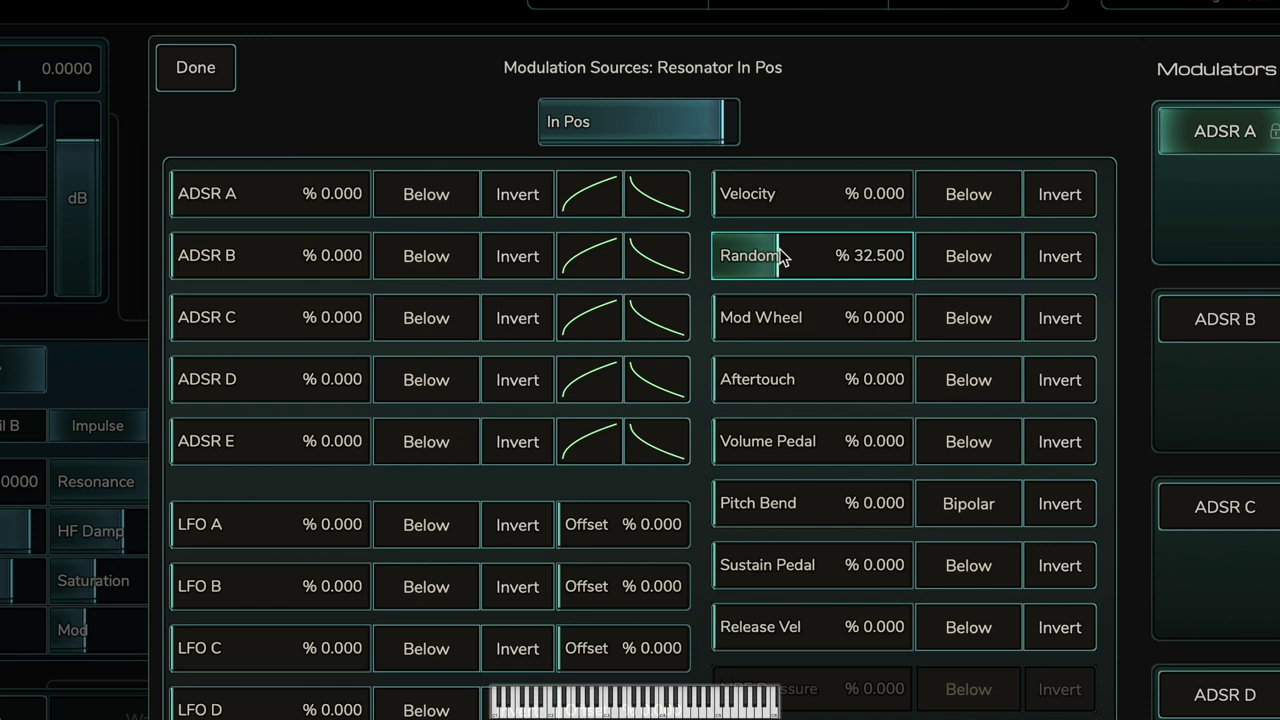
click(214, 68)
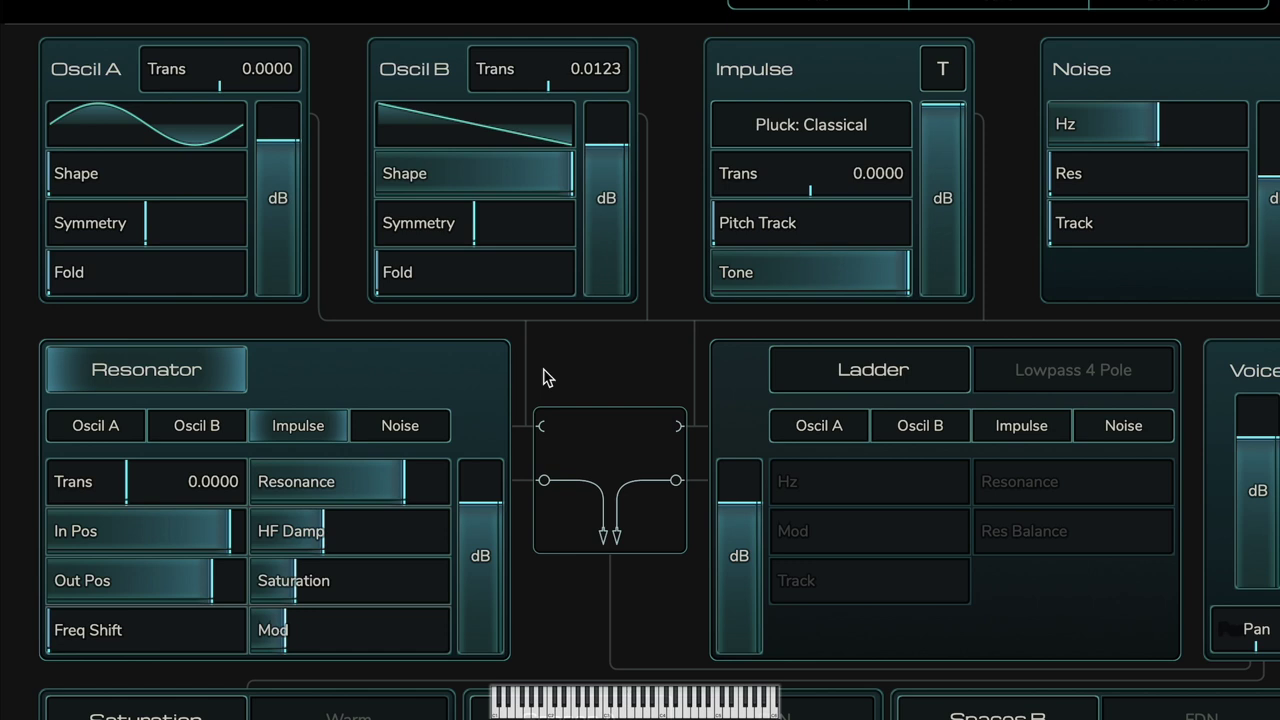
Modulate the Resonator Out Pos with ADSR B at 100%, enabling ADSR B with a decay of about 8 seconds
mouse_move(126, 591)
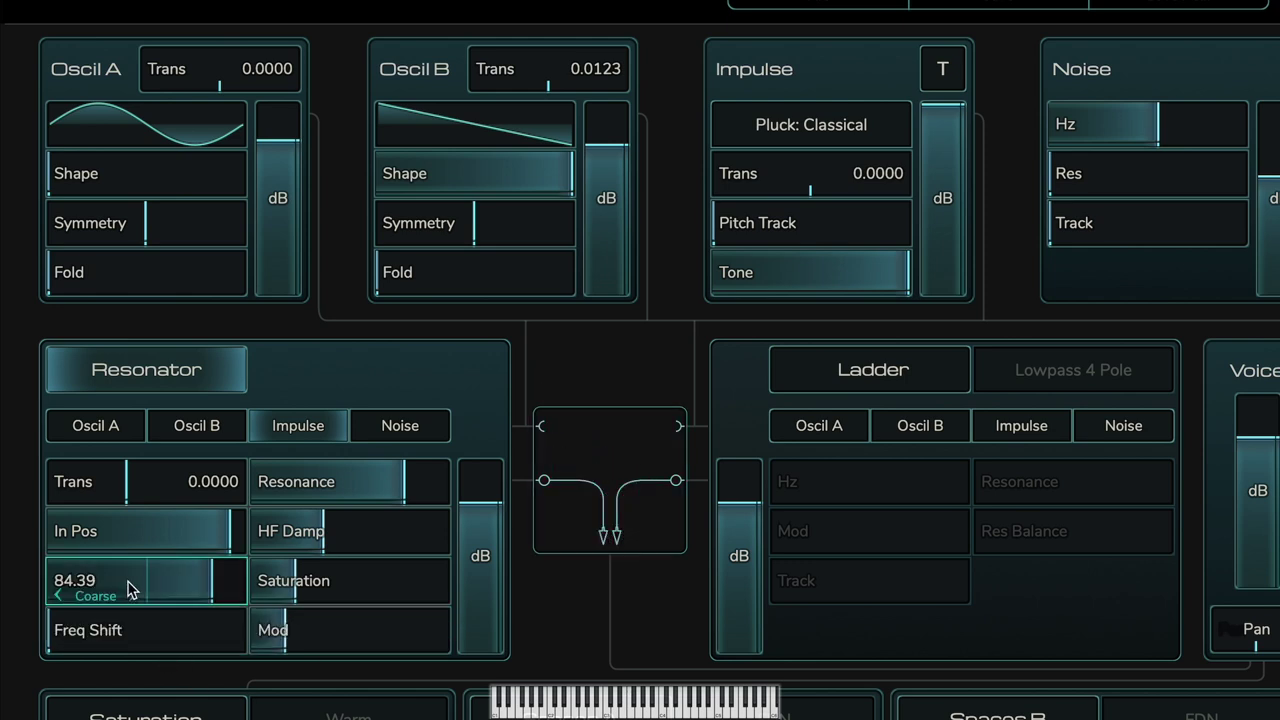
click(127, 580)
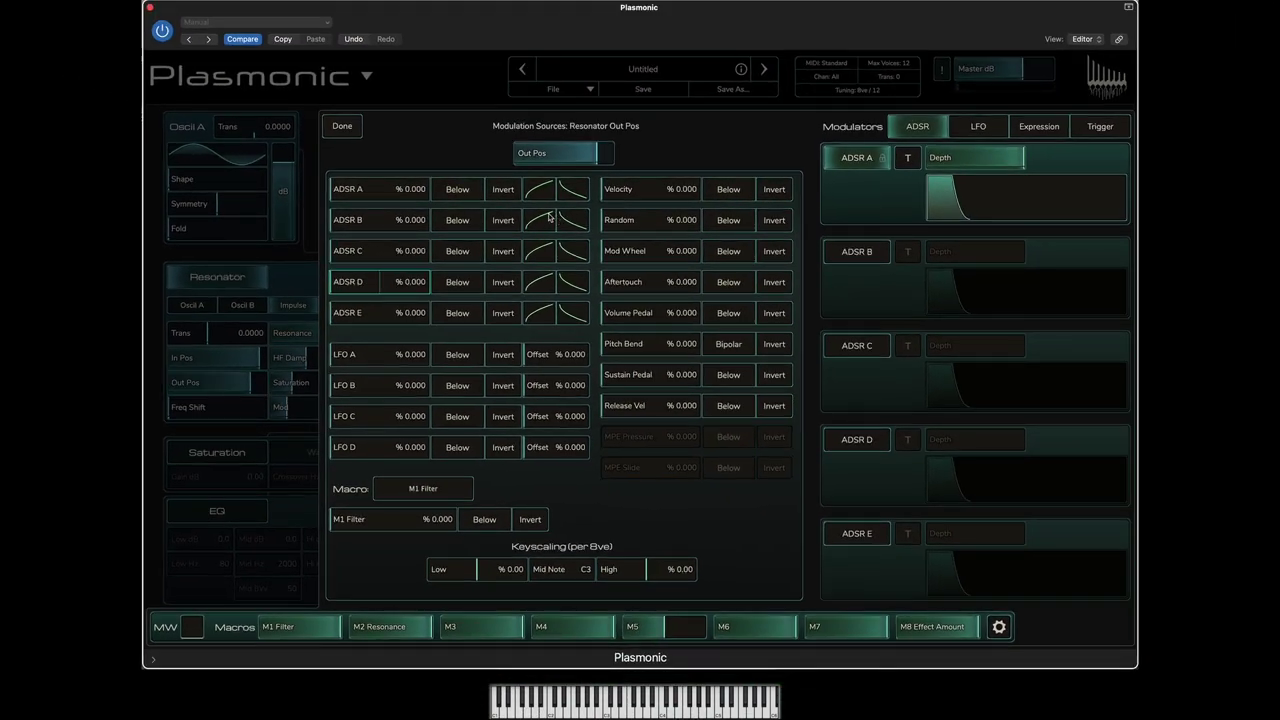
mouse_move(344, 228)
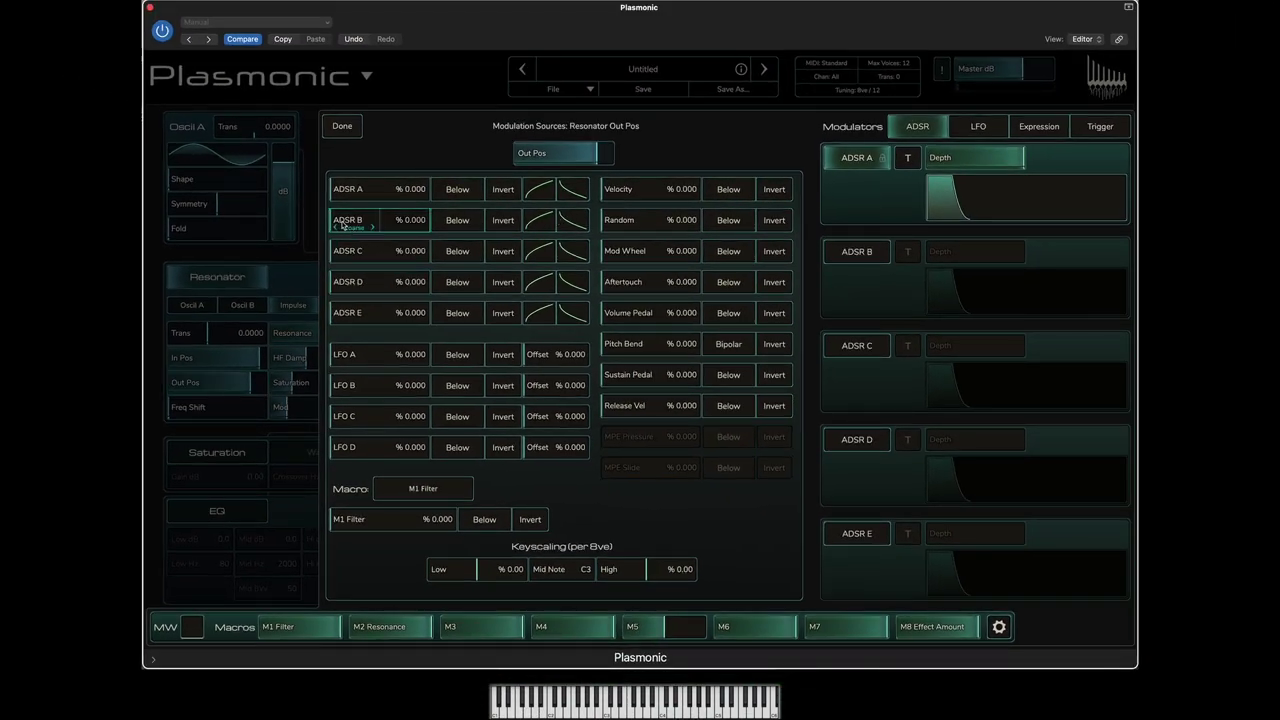
drag(343, 226, 343, 225)
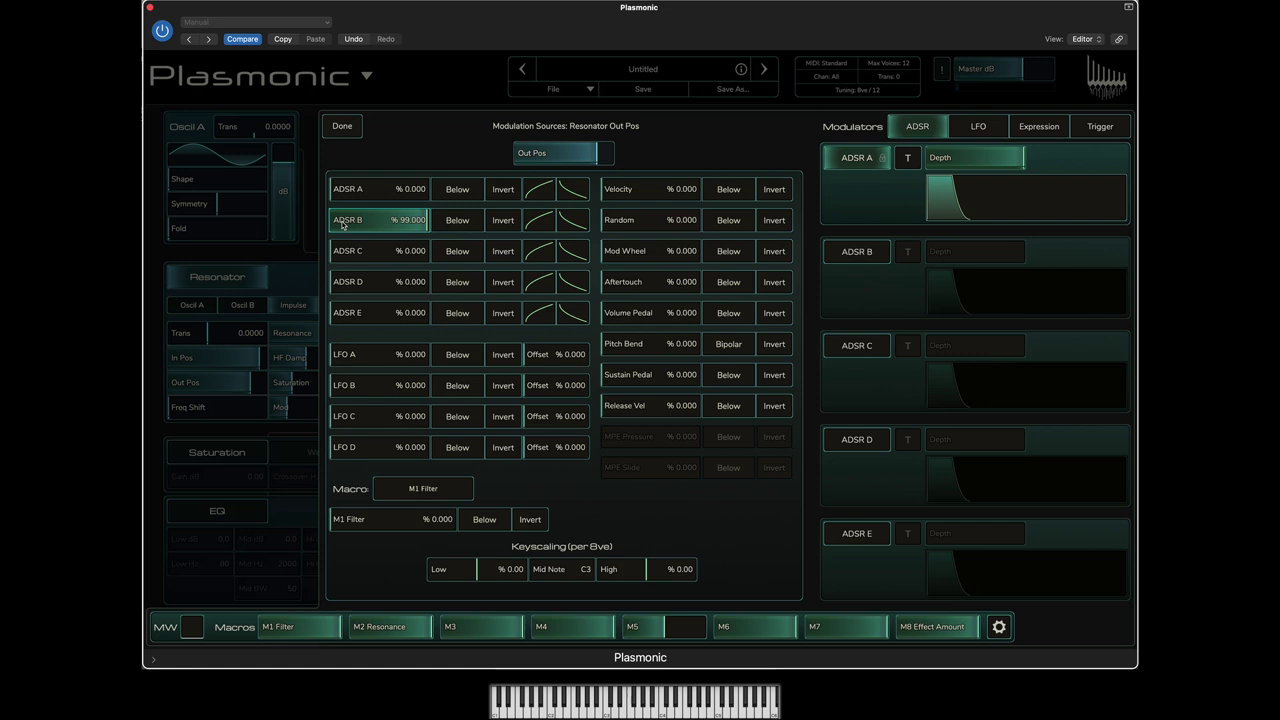
click(857, 252)
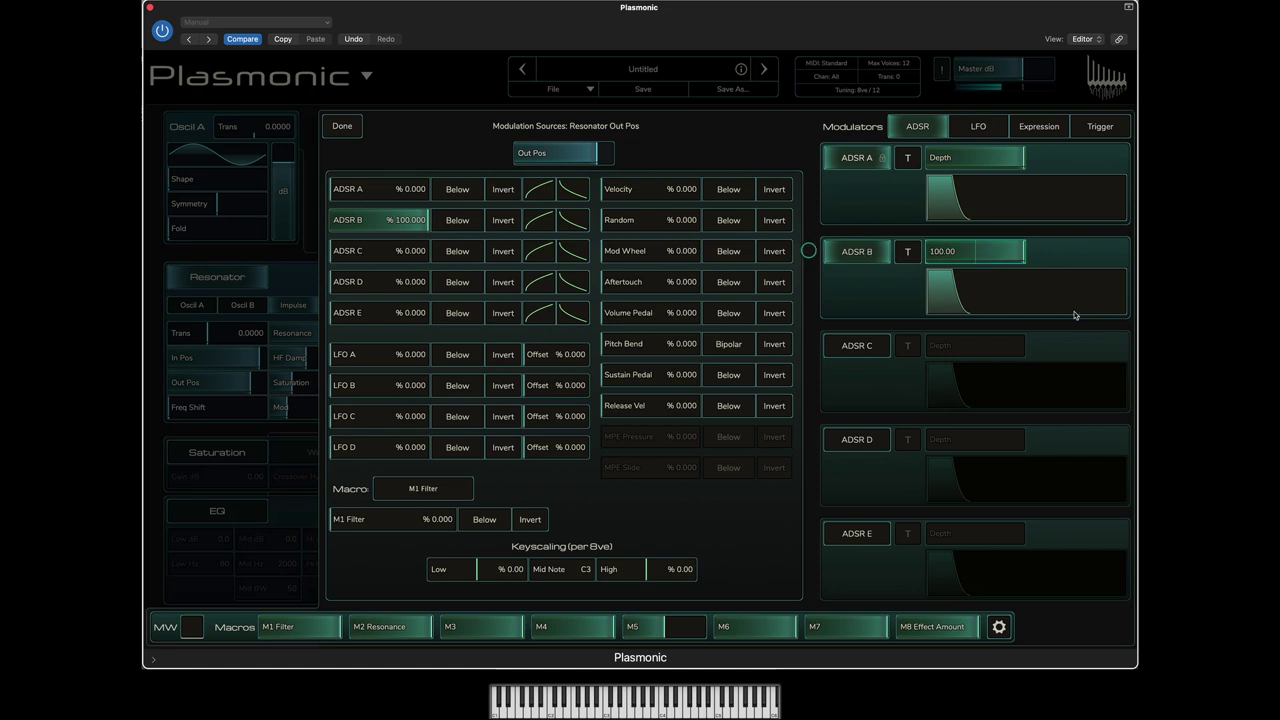
mouse_move(1006, 290)
mouse_down()
mouse_move(1055, 290)
mouse_move(997, 292)
mouse_up()
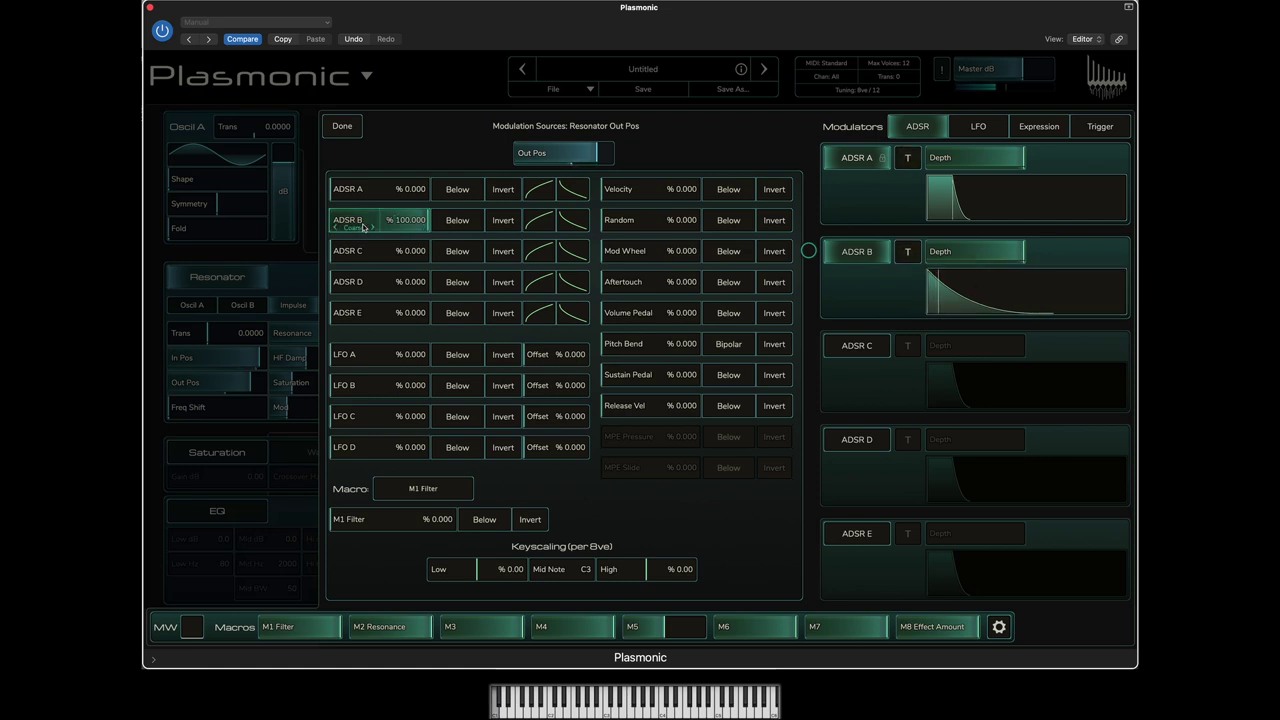
Reduce the ADSR B amount on Out Pos to 72%, and bring it back up to 75.5%
scroll(364, 226, down, 5)
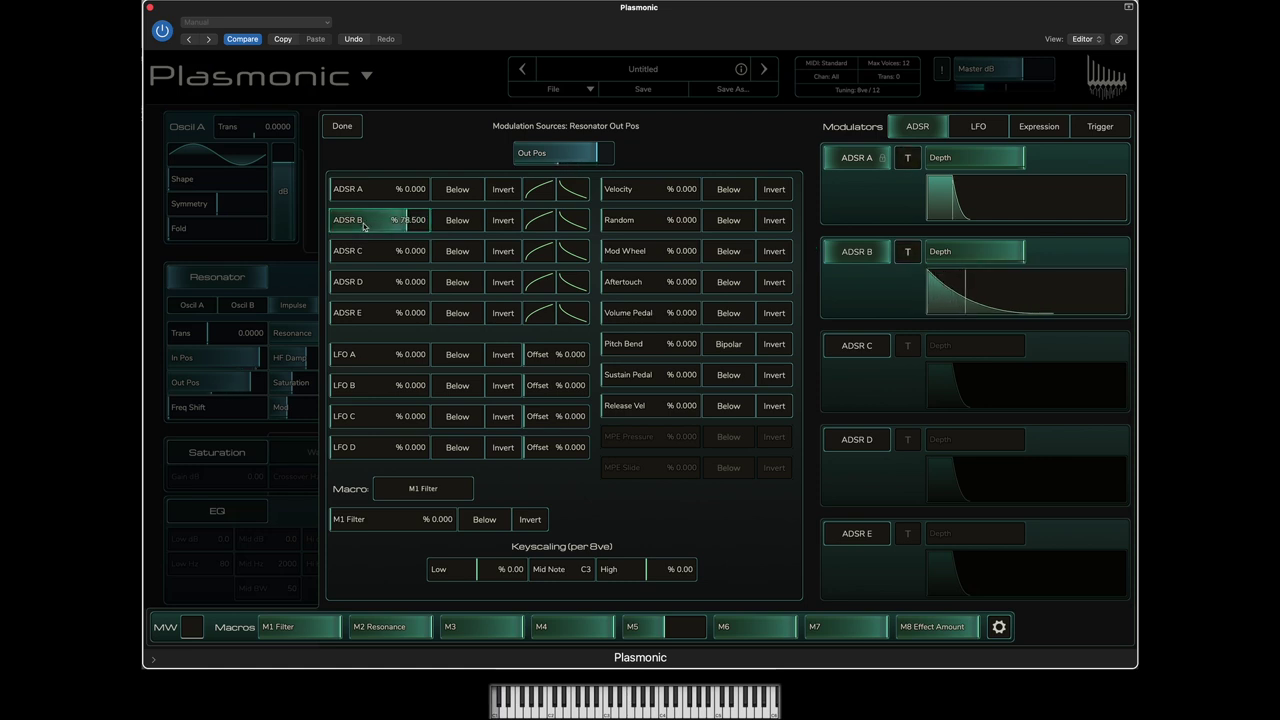
scroll(364, 226, down, 2)
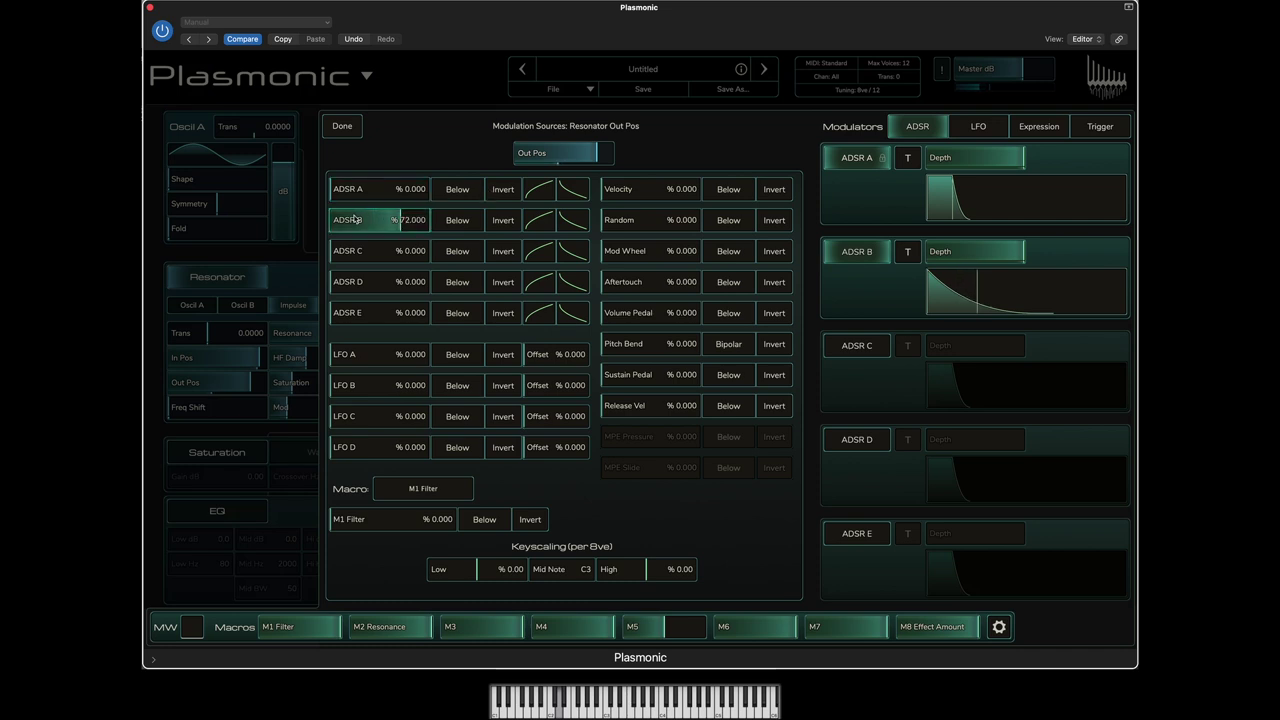
scroll(354, 219, up, 2)
Shorten the ADSR B decay through 3.327 and 0.804 seconds, and lengthen it again
mouse_move(1027, 305)
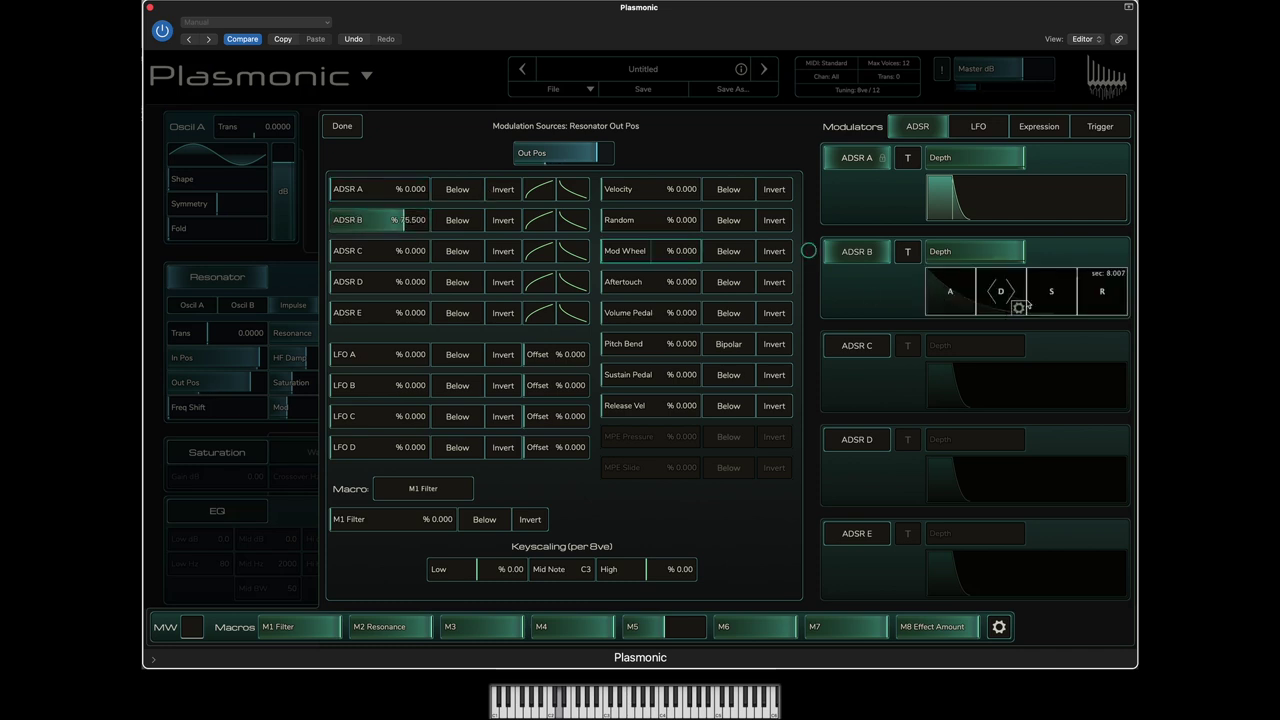
scroll(1015, 298, down, 5)
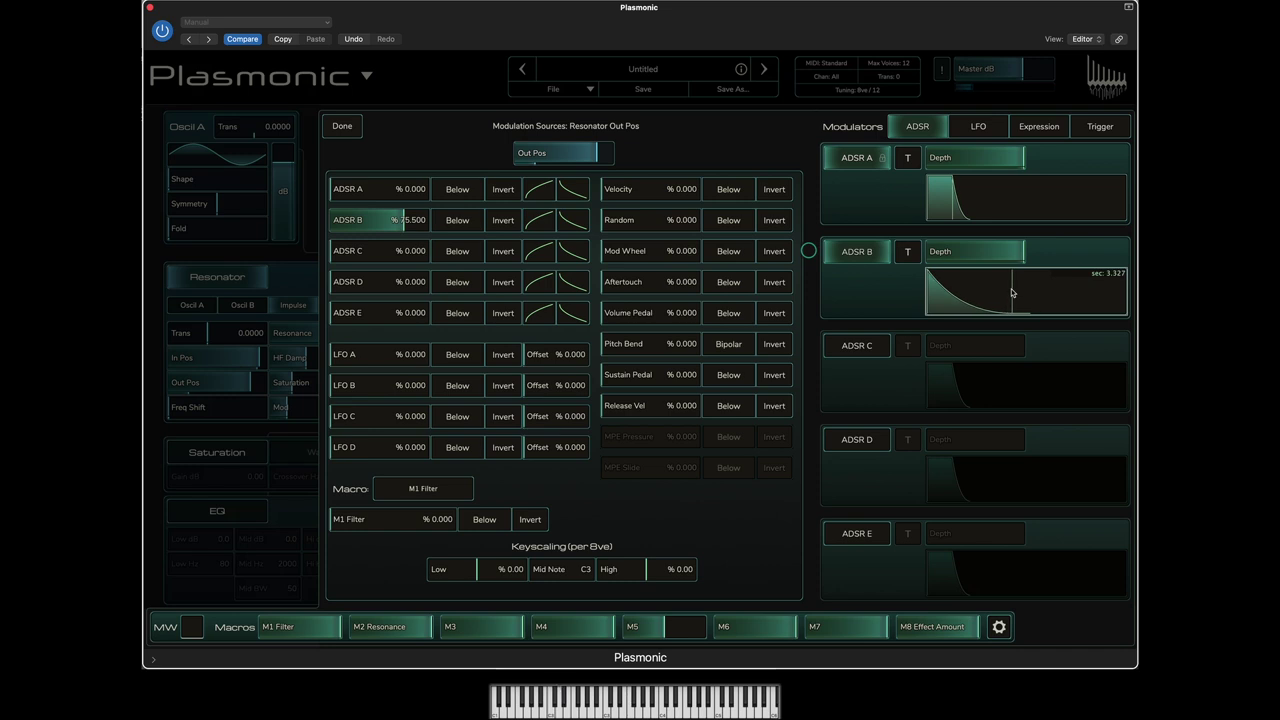
scroll(1012, 293, up, 1)
scroll(1011, 292, down, 3)
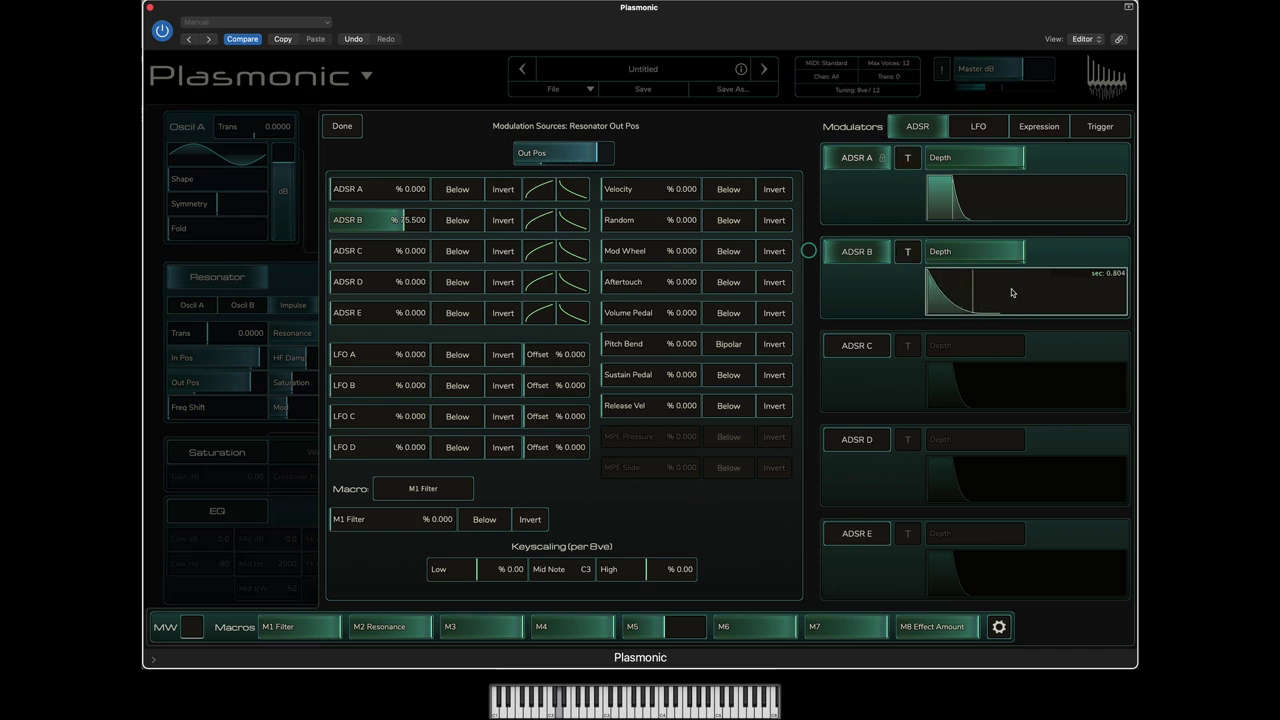
scroll(1011, 292, up, 8)
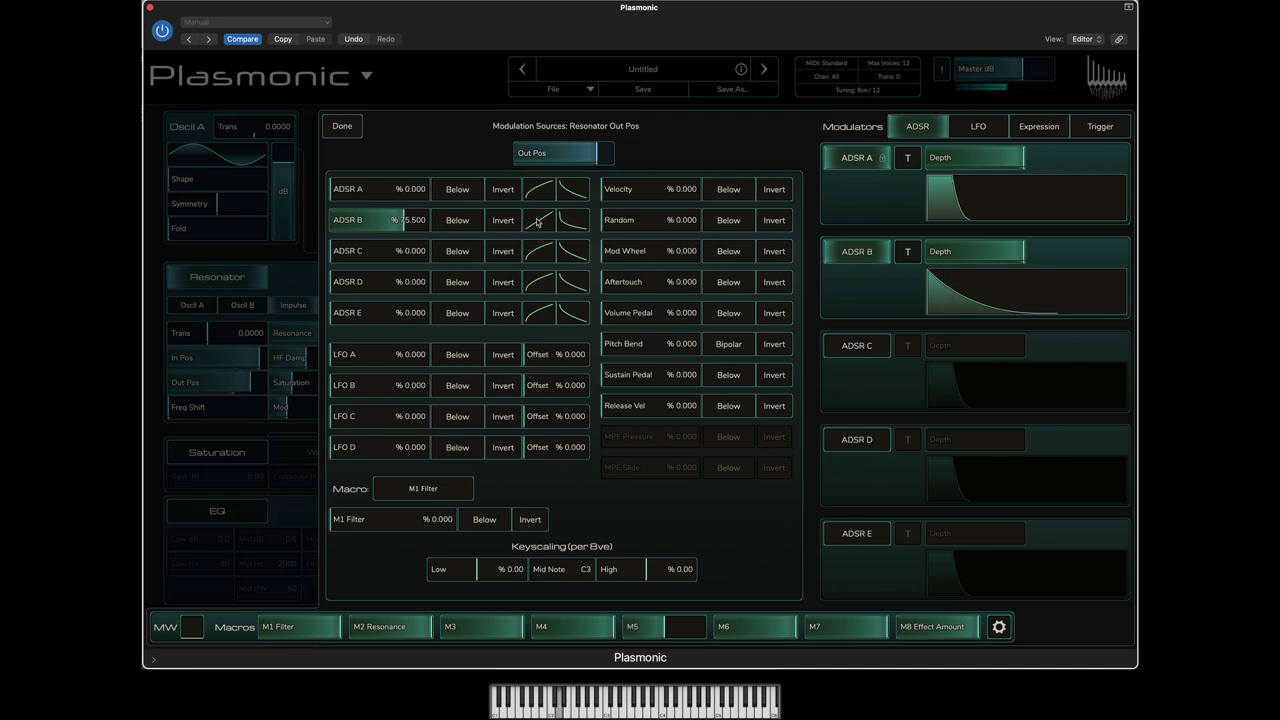
Return the rising response curve of the ADSR B modulation on Out Pos to its curved shape
click(536, 222)
click(536, 222)
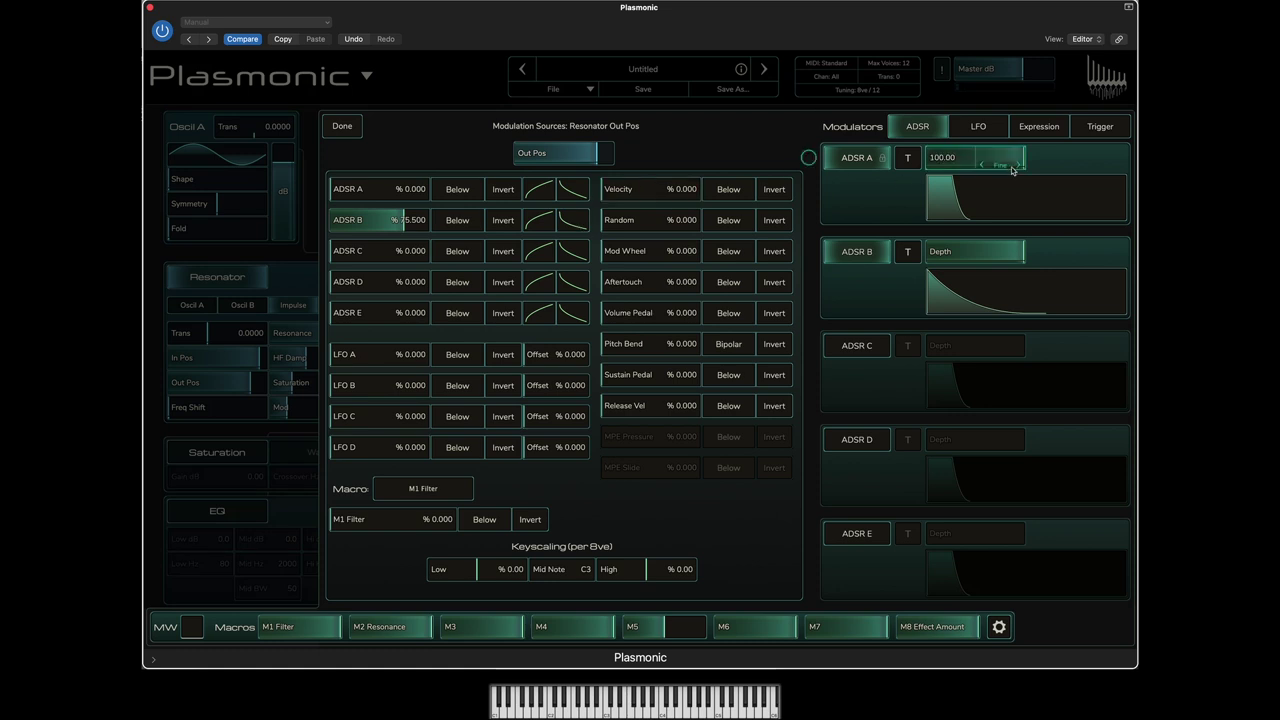
Modulate the ADSR B Depth with Velocity at 100%, reduce it to 84.5%, and close the modulation sources
mouse_move(955, 256)
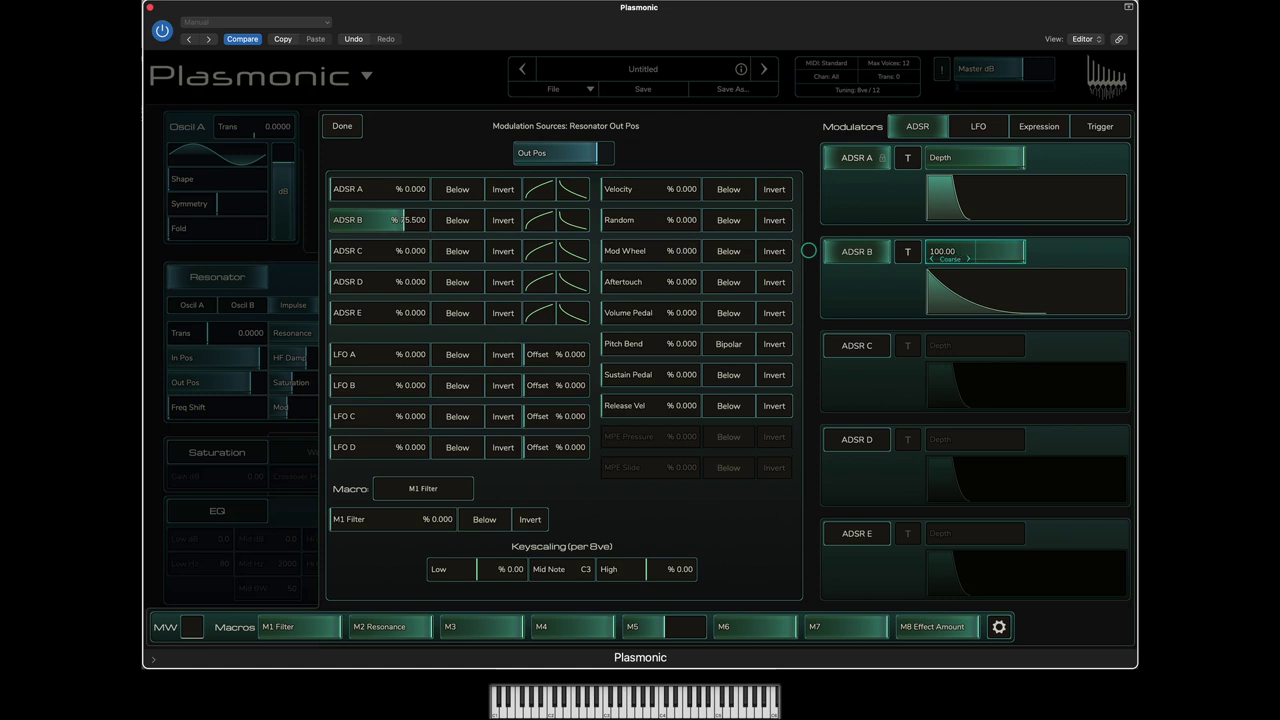
click(955, 256)
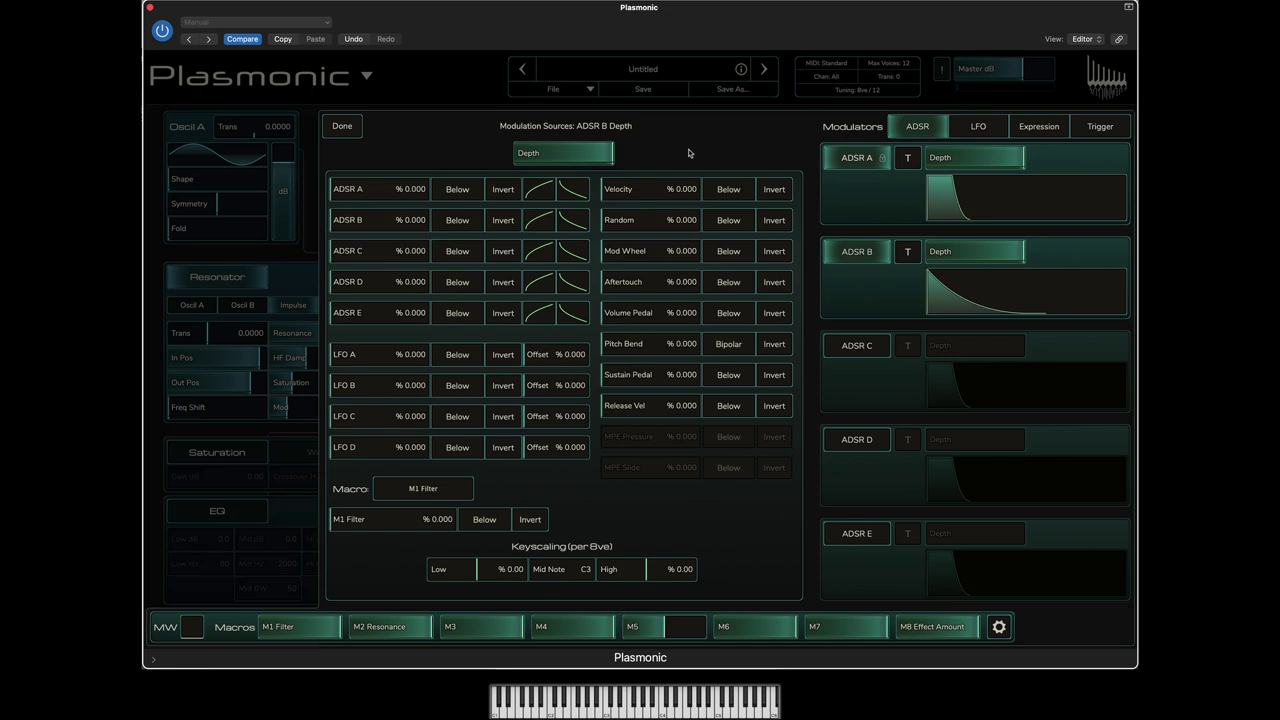
click(628, 190)
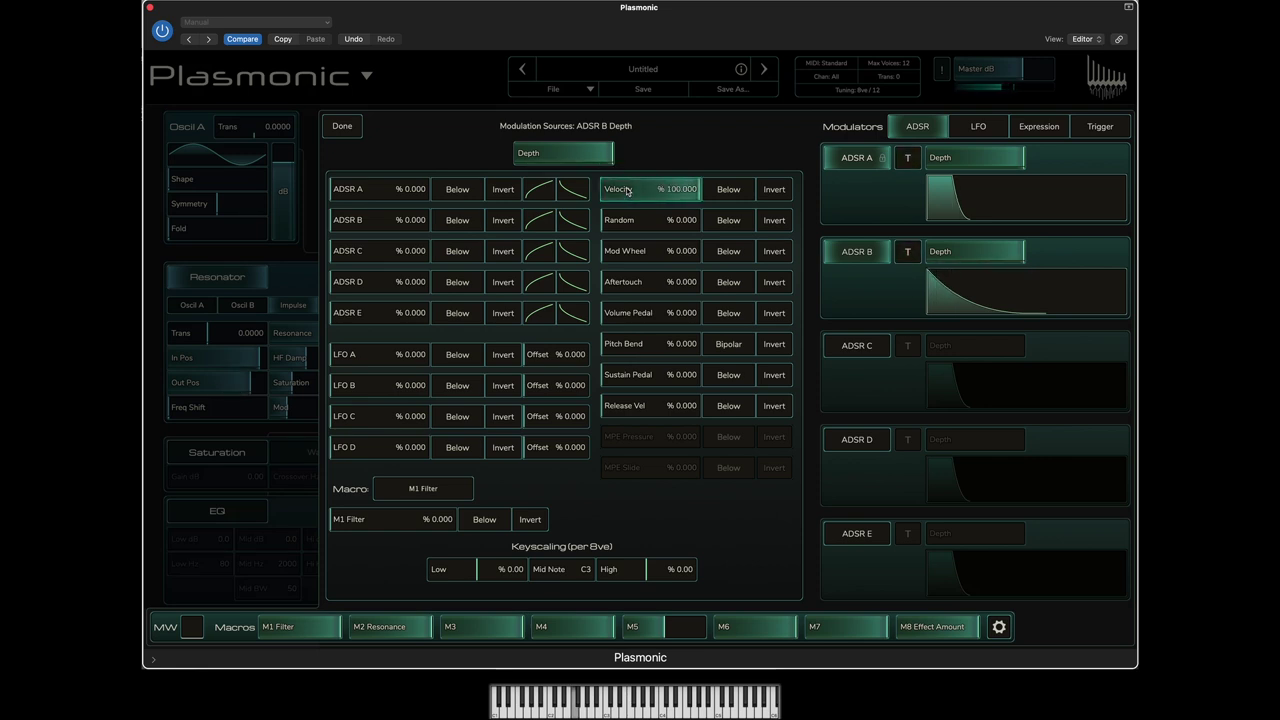
scroll(628, 190, down, 5)
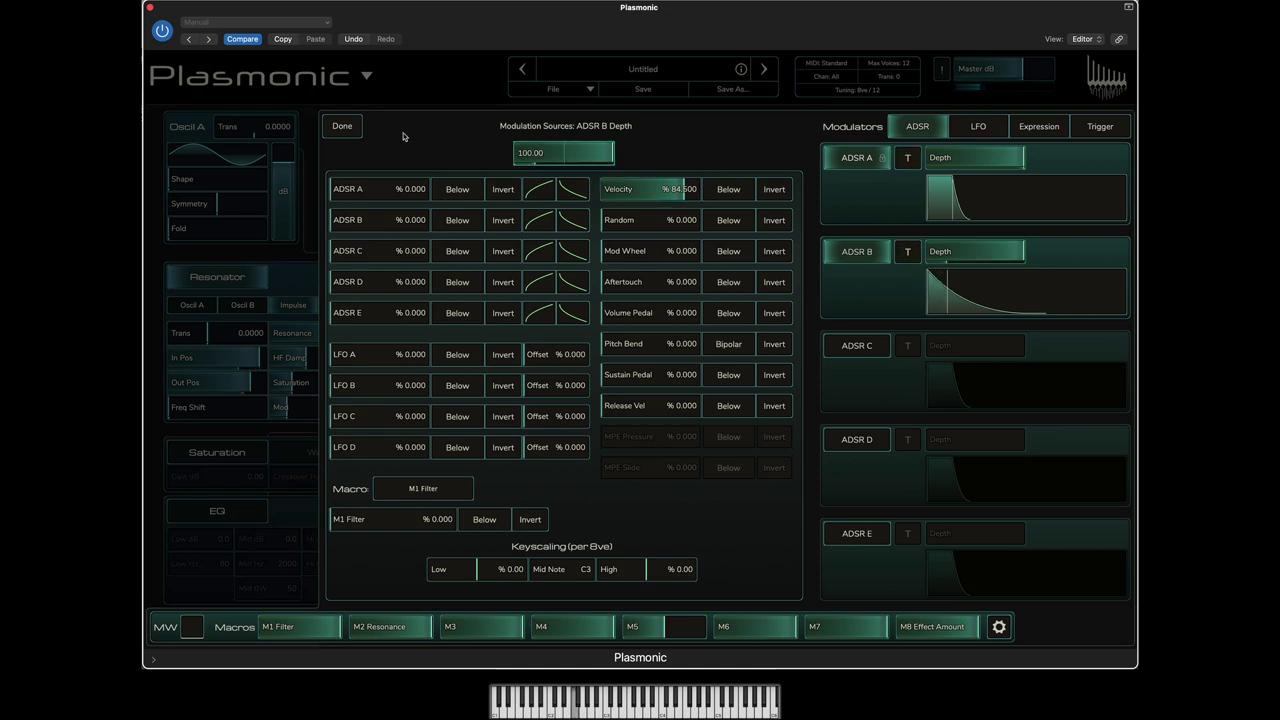
click(343, 134)
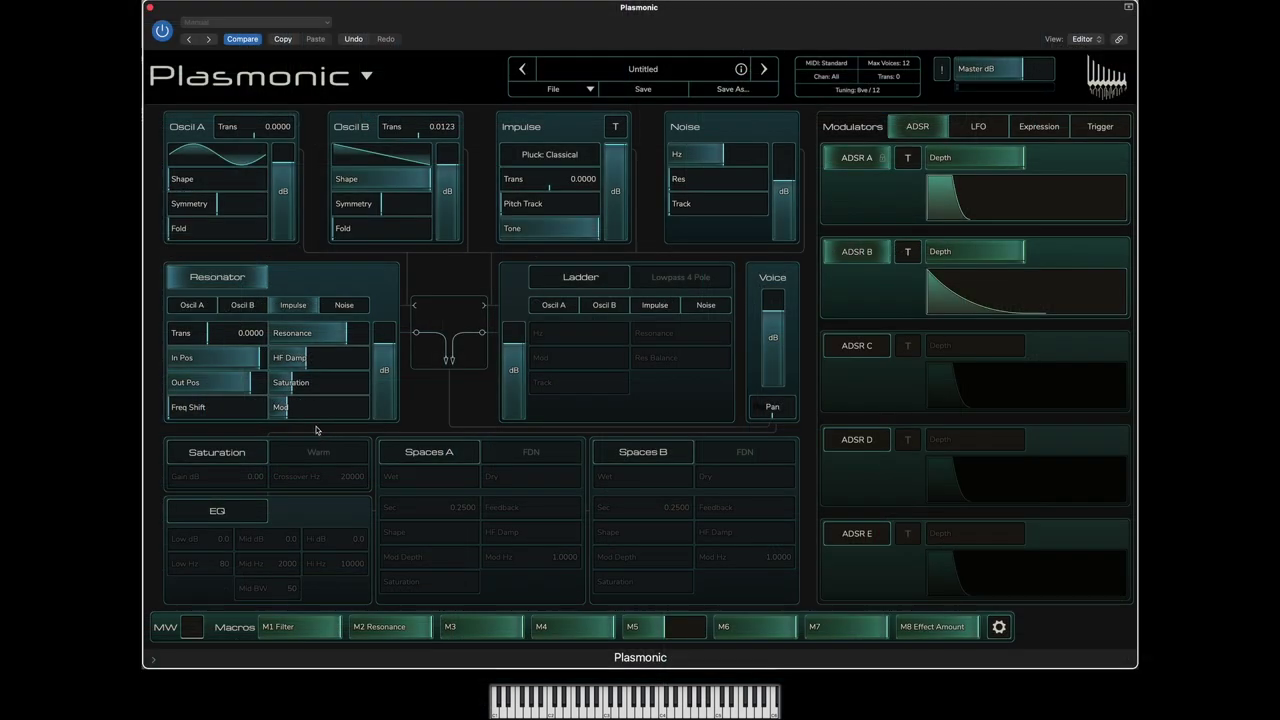
Add LFO A at 38% to the Resonator Out Pos modulation and raise the LFO A rate to 4.8962 Hz
right_click(222, 385)
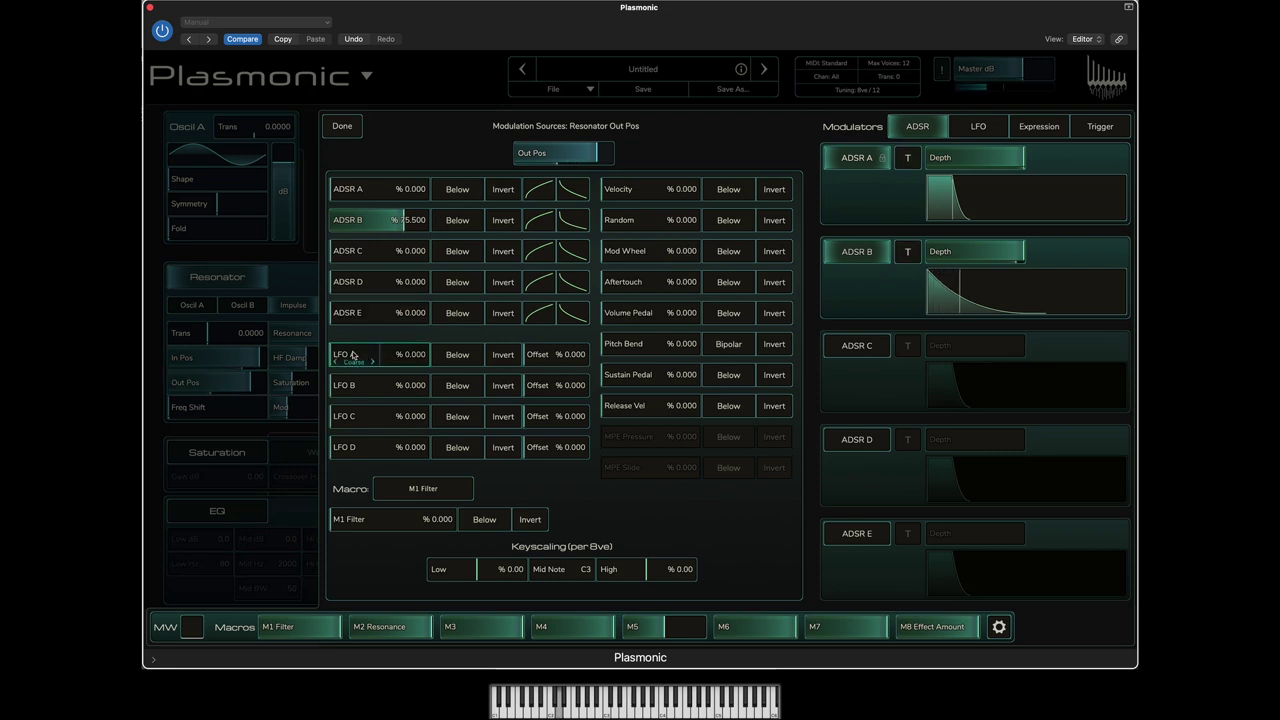
drag(351, 355, 352, 355)
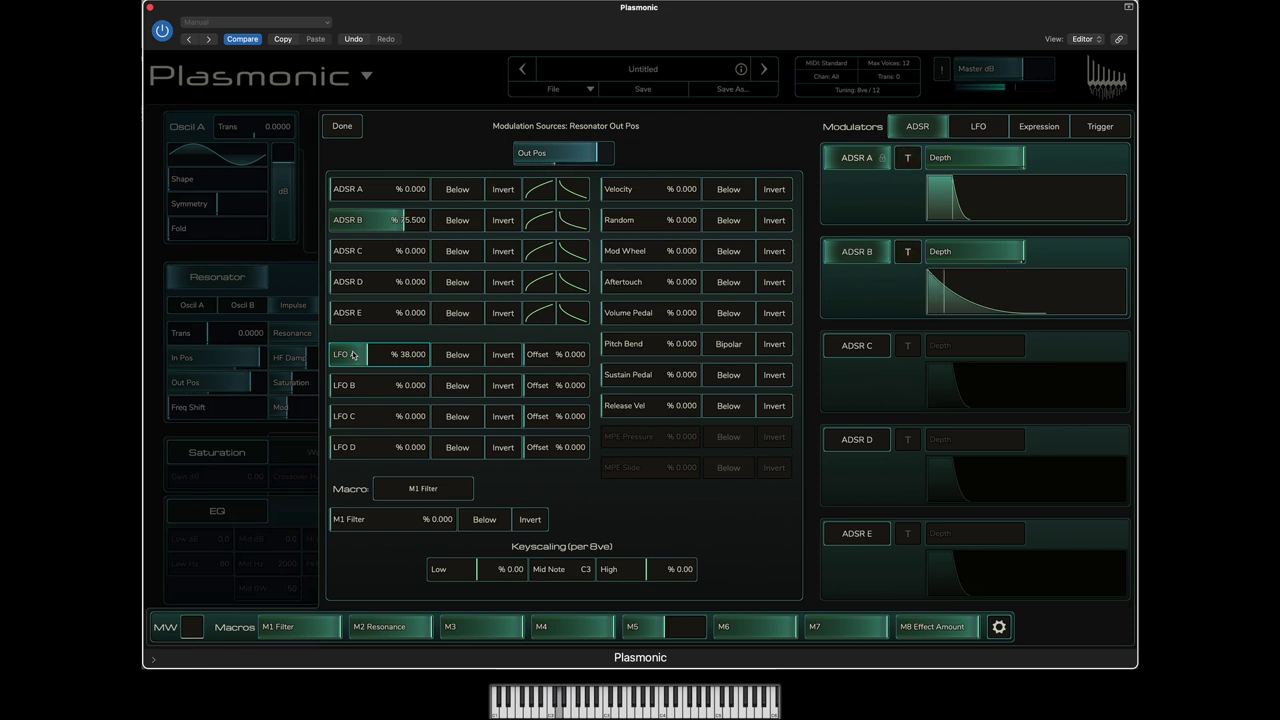
click(968, 126)
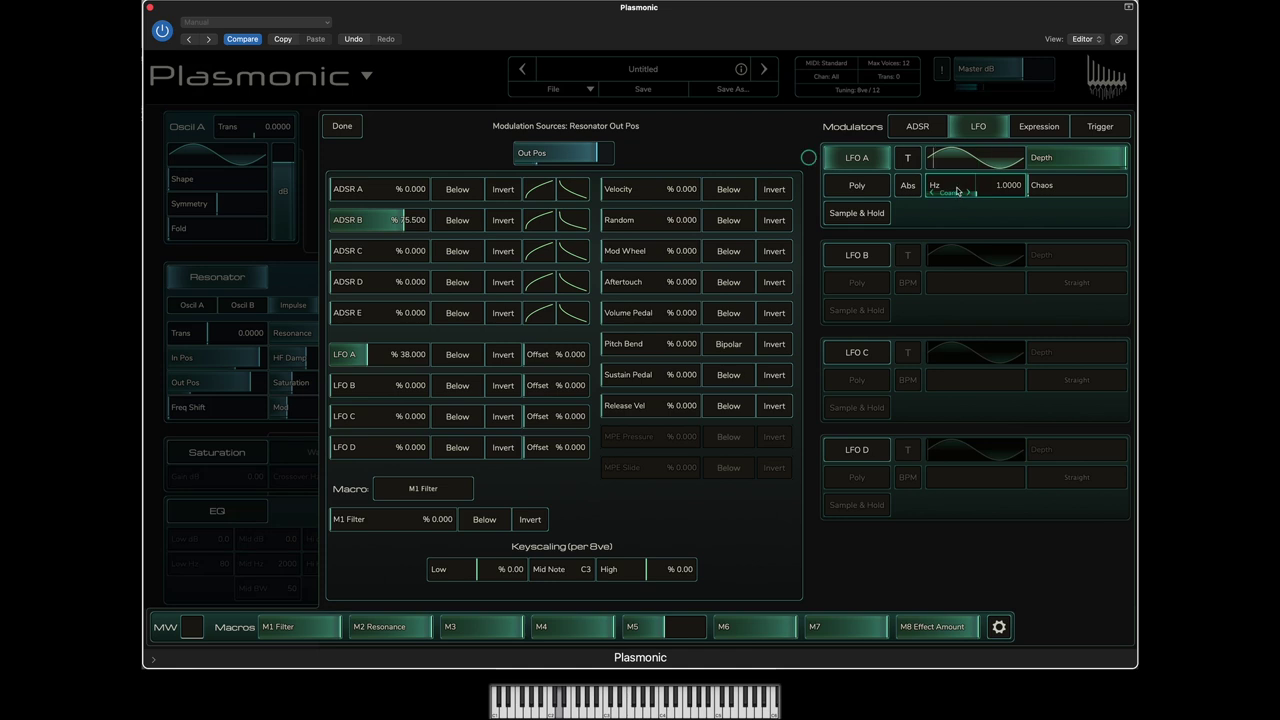
scroll(957, 190, up, 10)
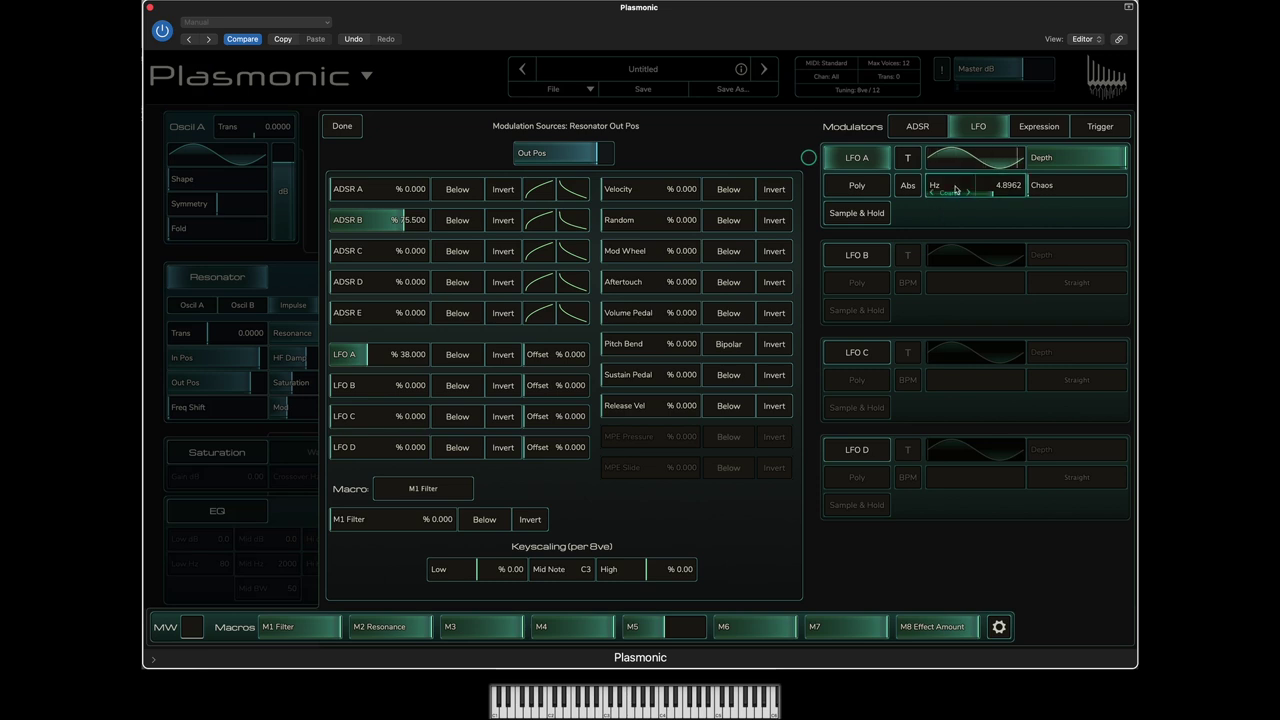
Modulate the LFO A rate with Random at 33.5% and set that modulation to Bipolar
click(955, 190)
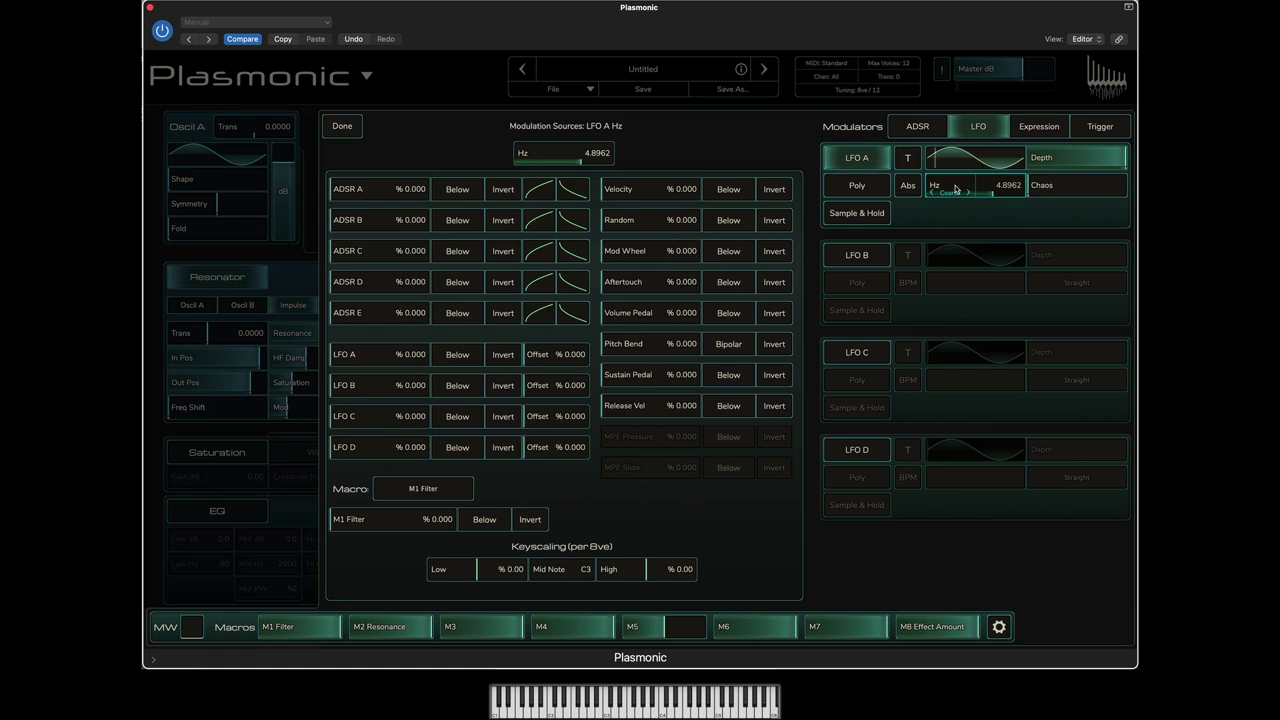
click(624, 223)
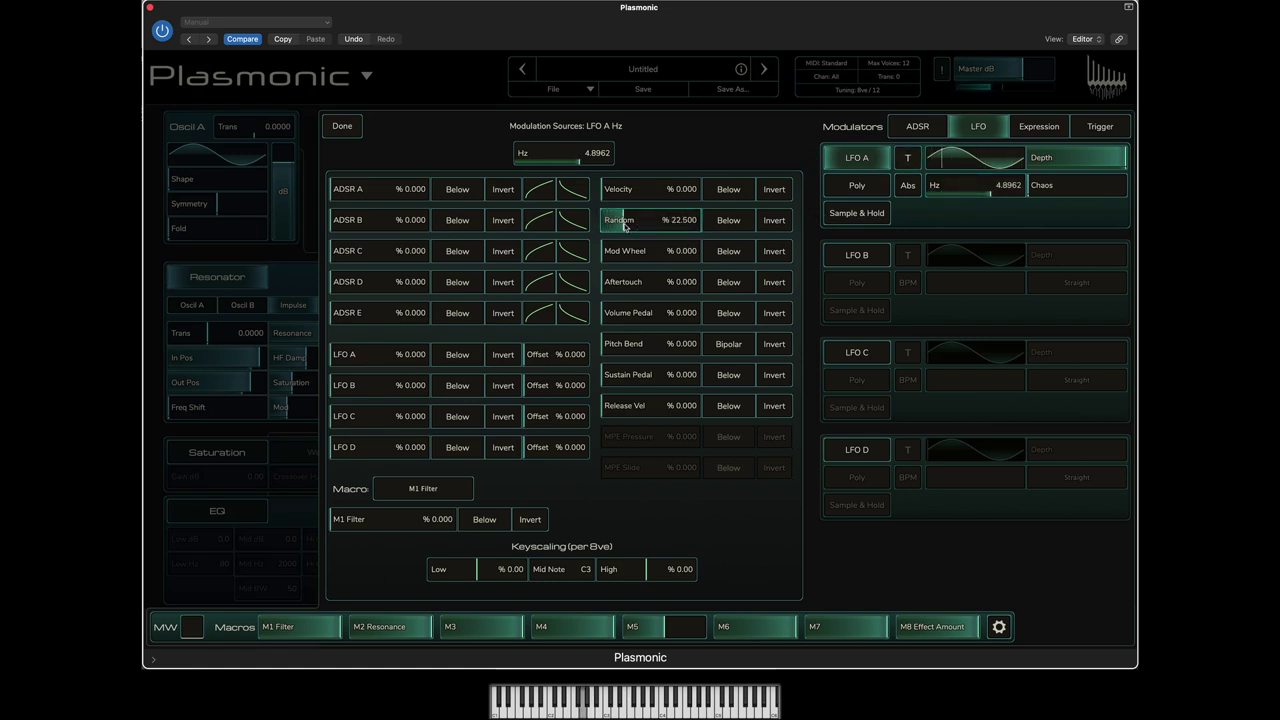
scroll(624, 225, up, 3)
scroll(625, 226, down, 2)
scroll(625, 226, up, 8)
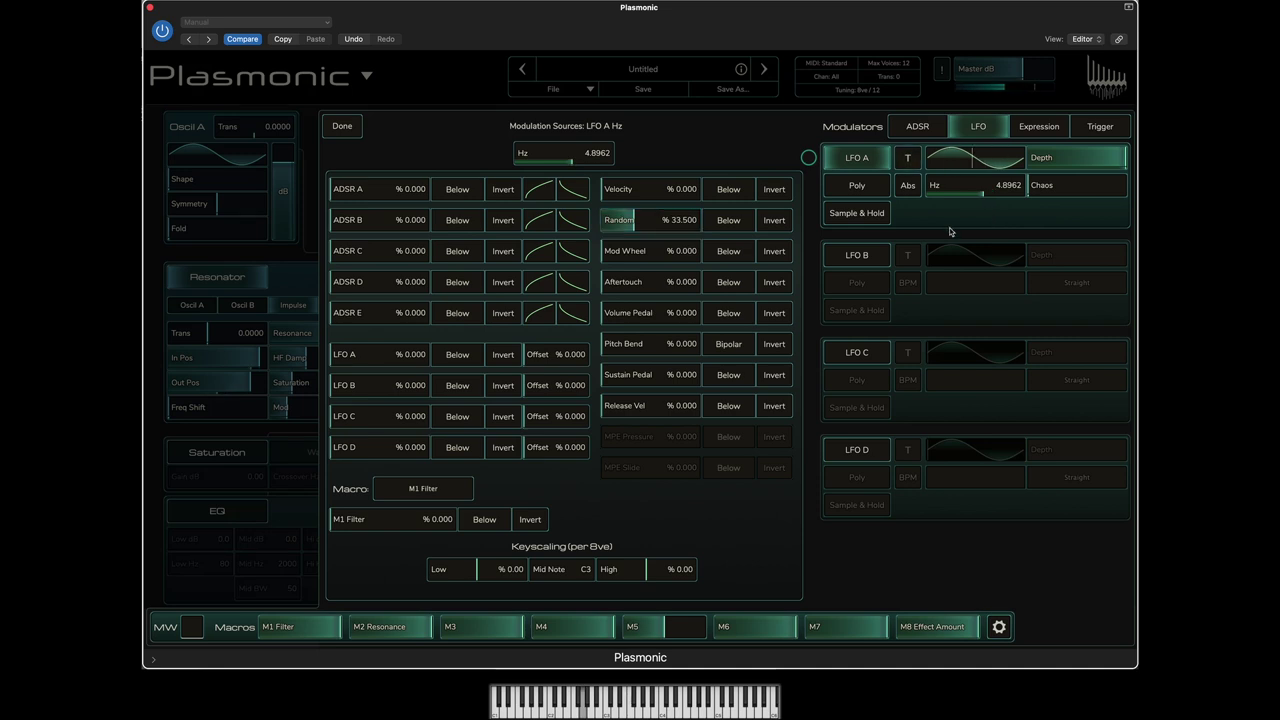
click(726, 222)
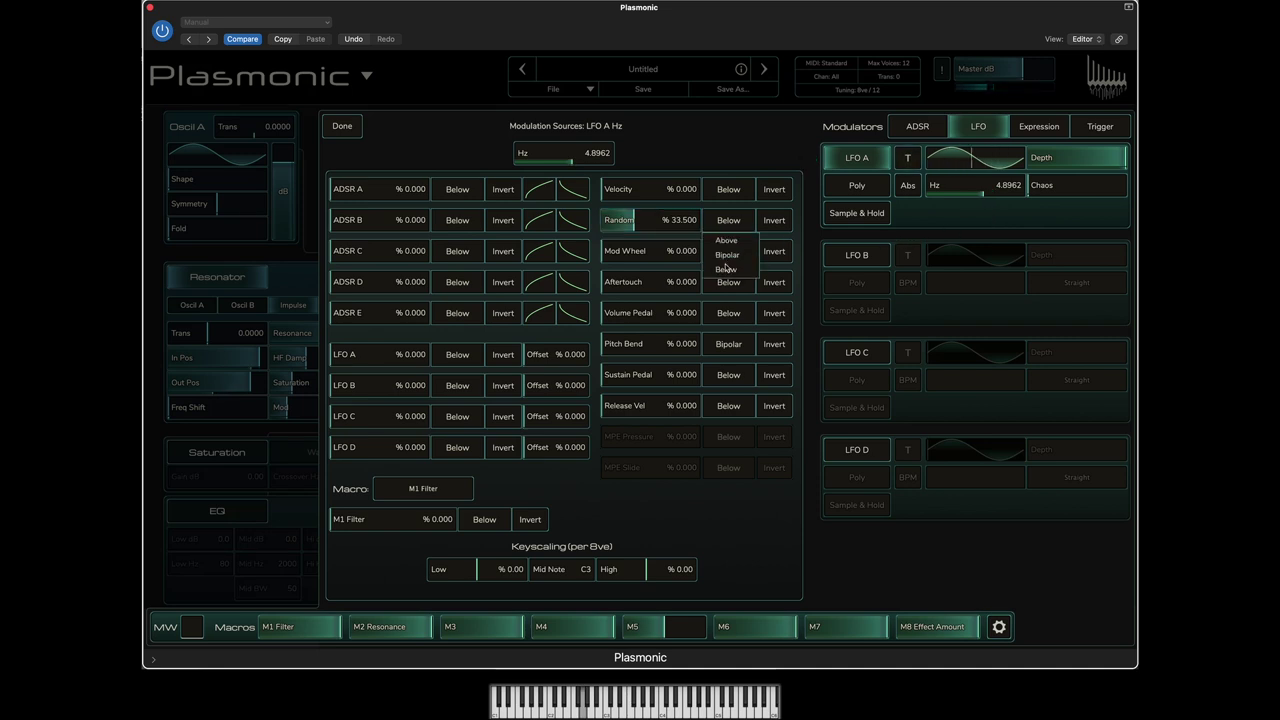
click(727, 256)
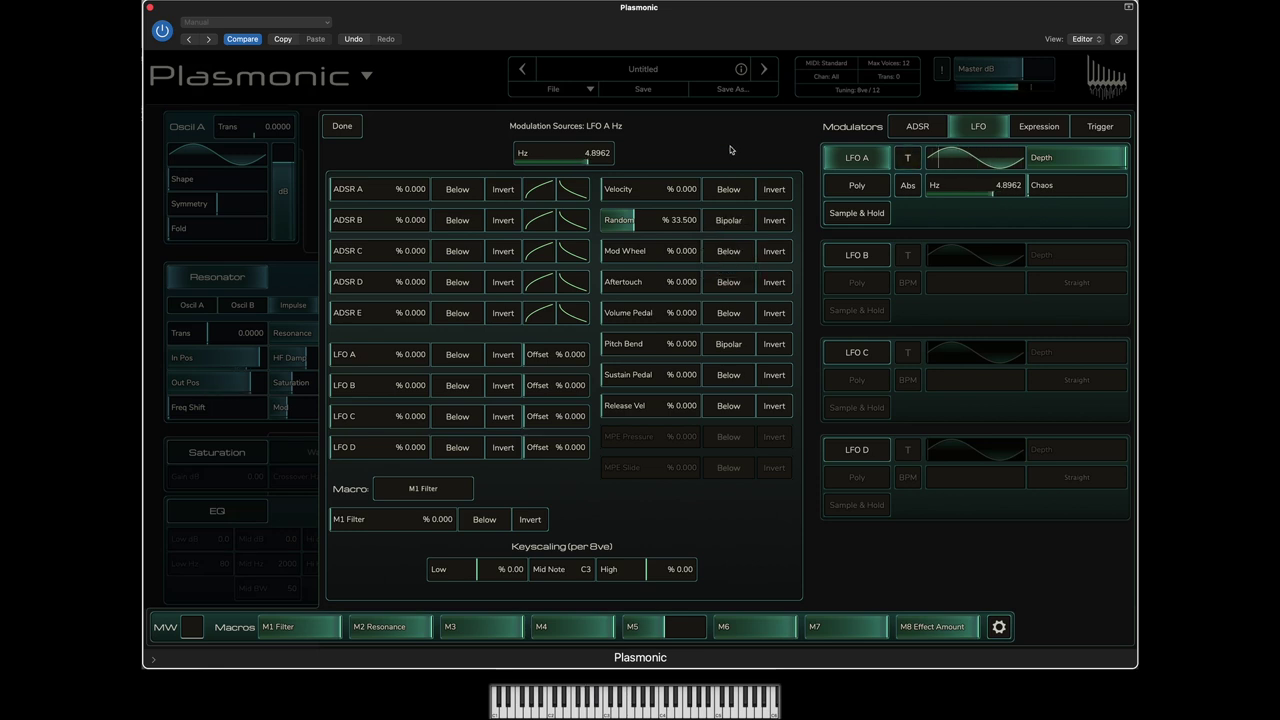
Set the Random modulation of the LFO A rate to Below and close its modulation sources
click(720, 221)
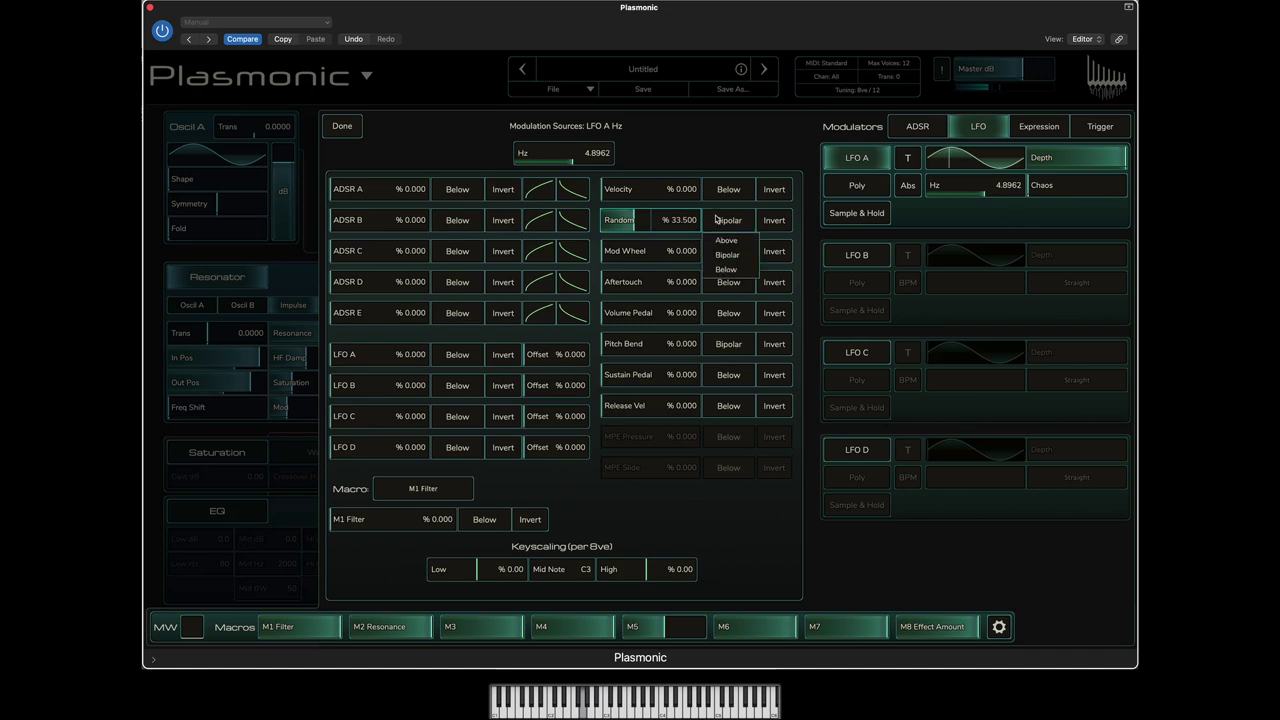
click(725, 269)
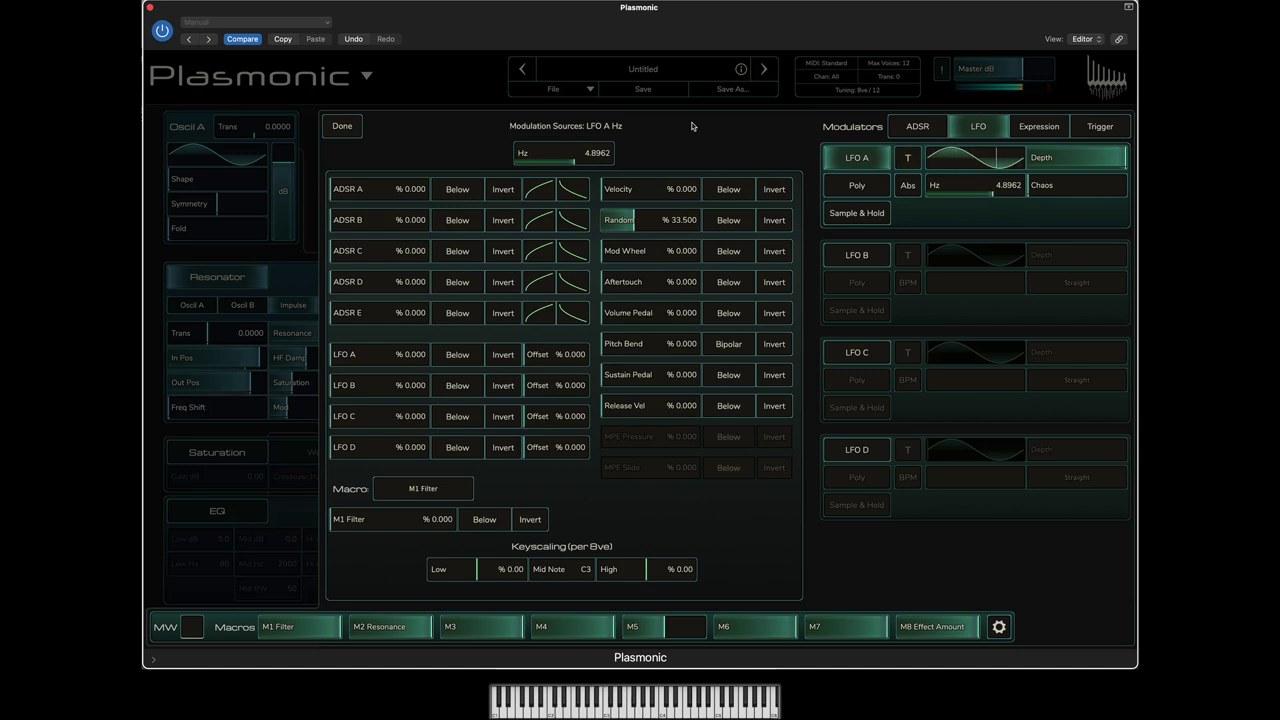
click(1004, 210)
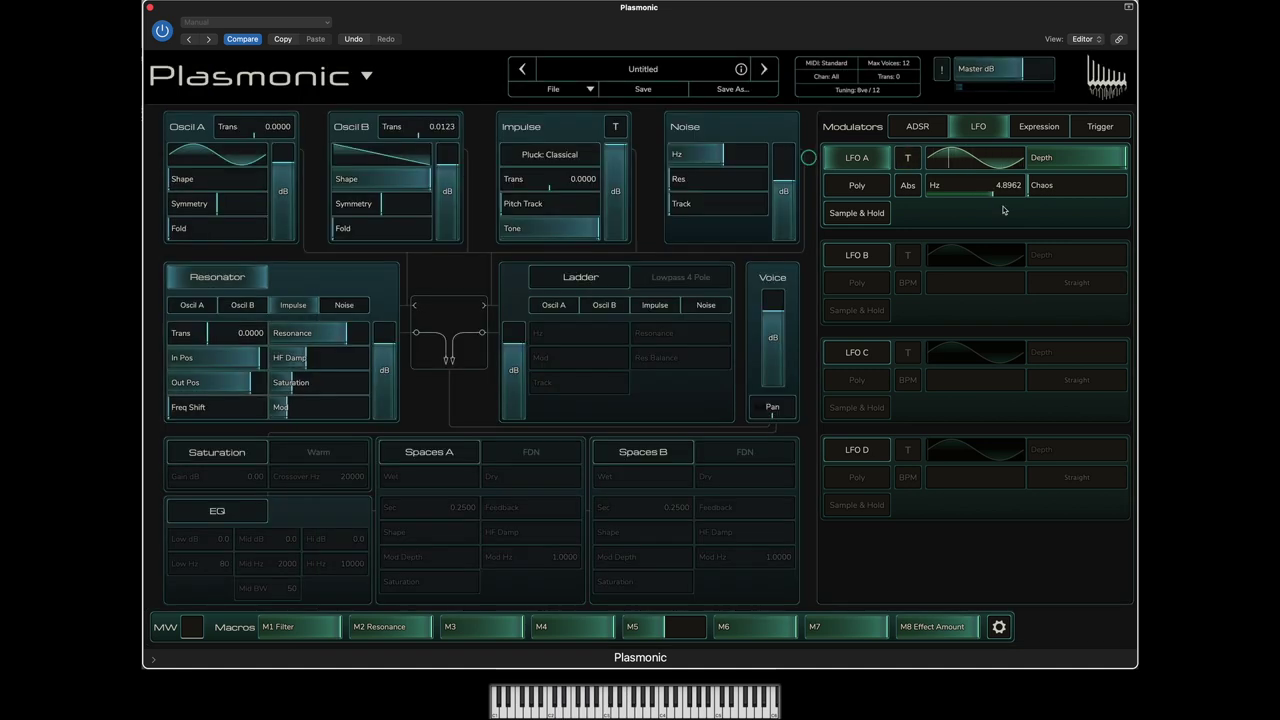
Modulate the LFO A Depth with Velocity at 100% and close the modulation sources
mouse_move(1057, 163)
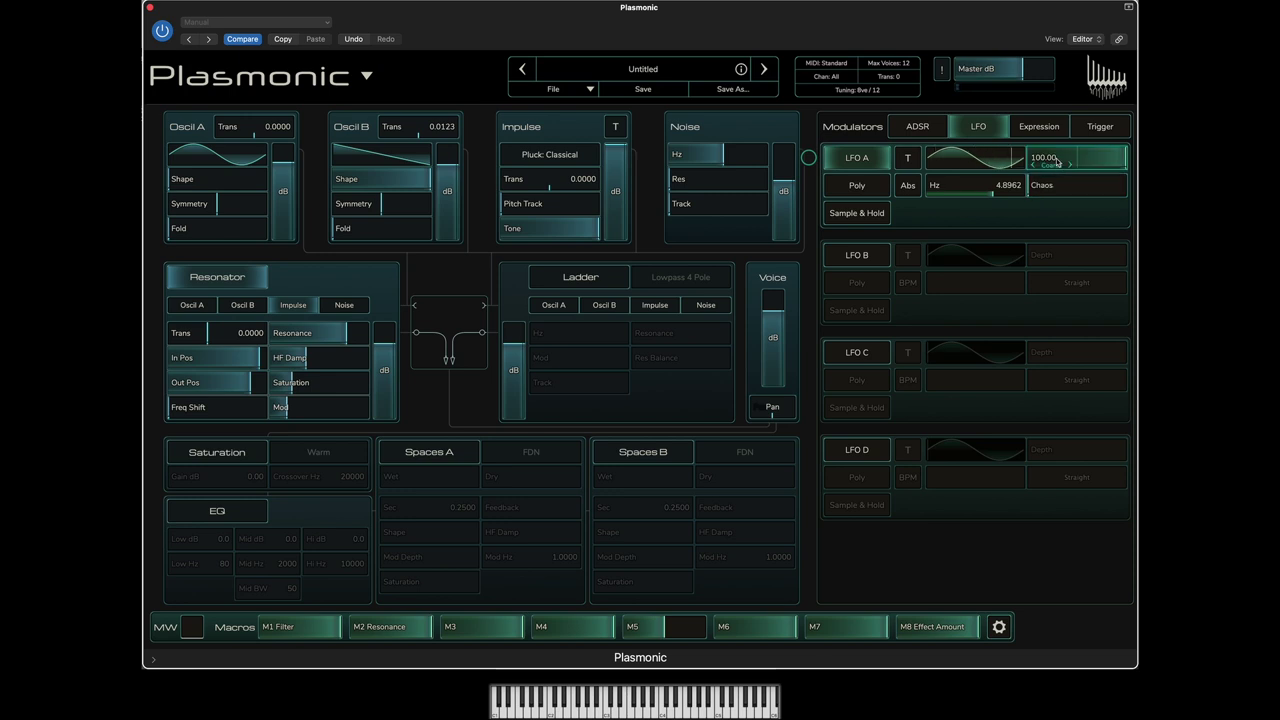
click(1057, 163)
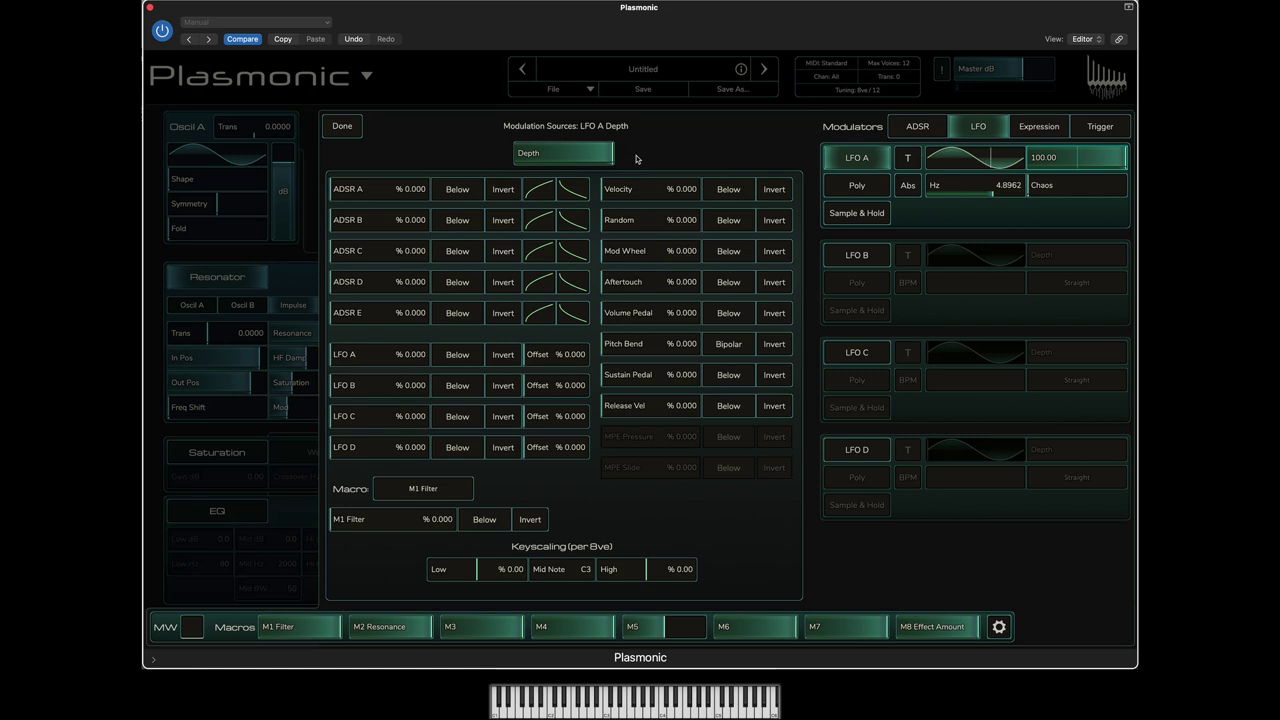
click(620, 187)
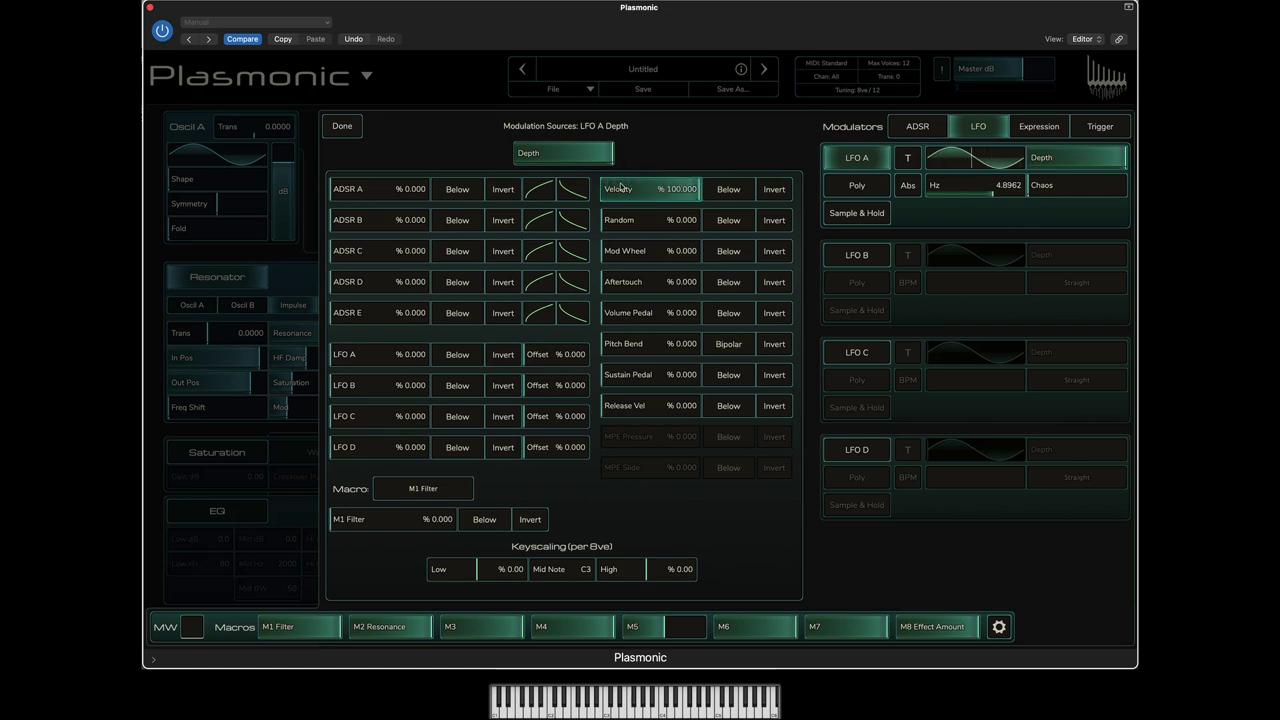
click(342, 126)
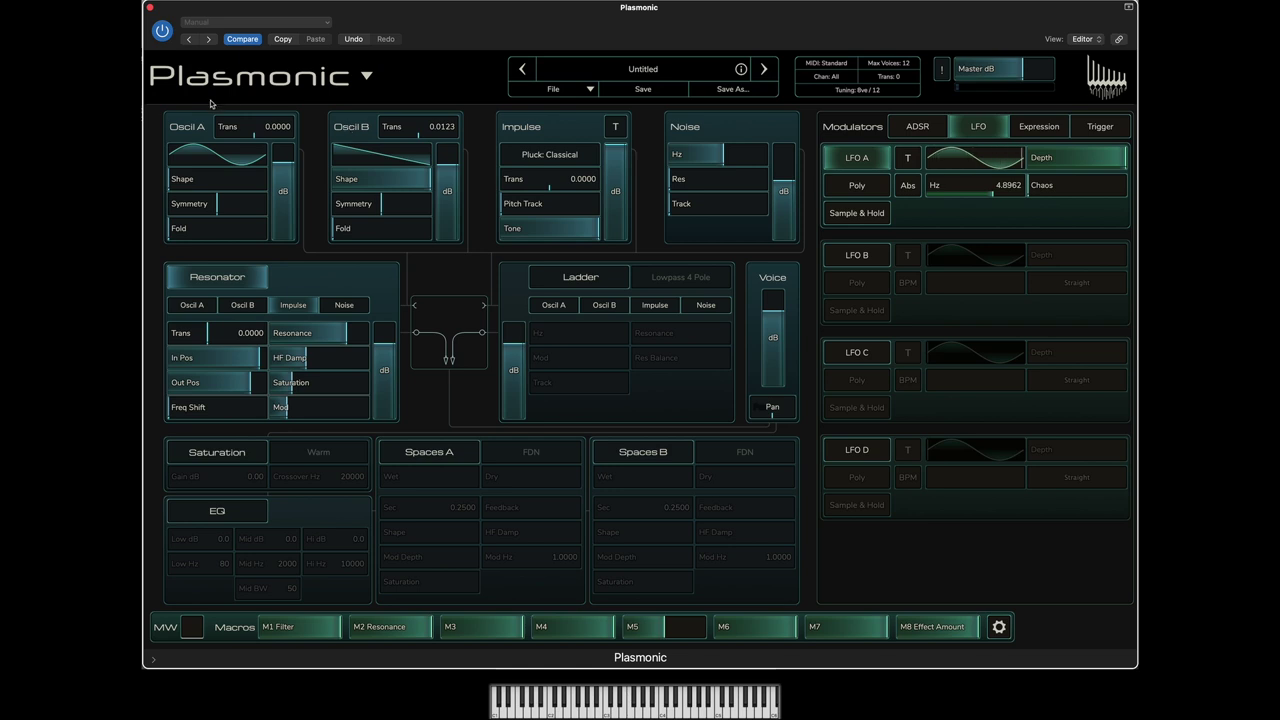
Modulate the Resonator HF Damp with the Mod Wheel at 100% and raise HF Damp to about three quarters of its range
right_click(296, 358)
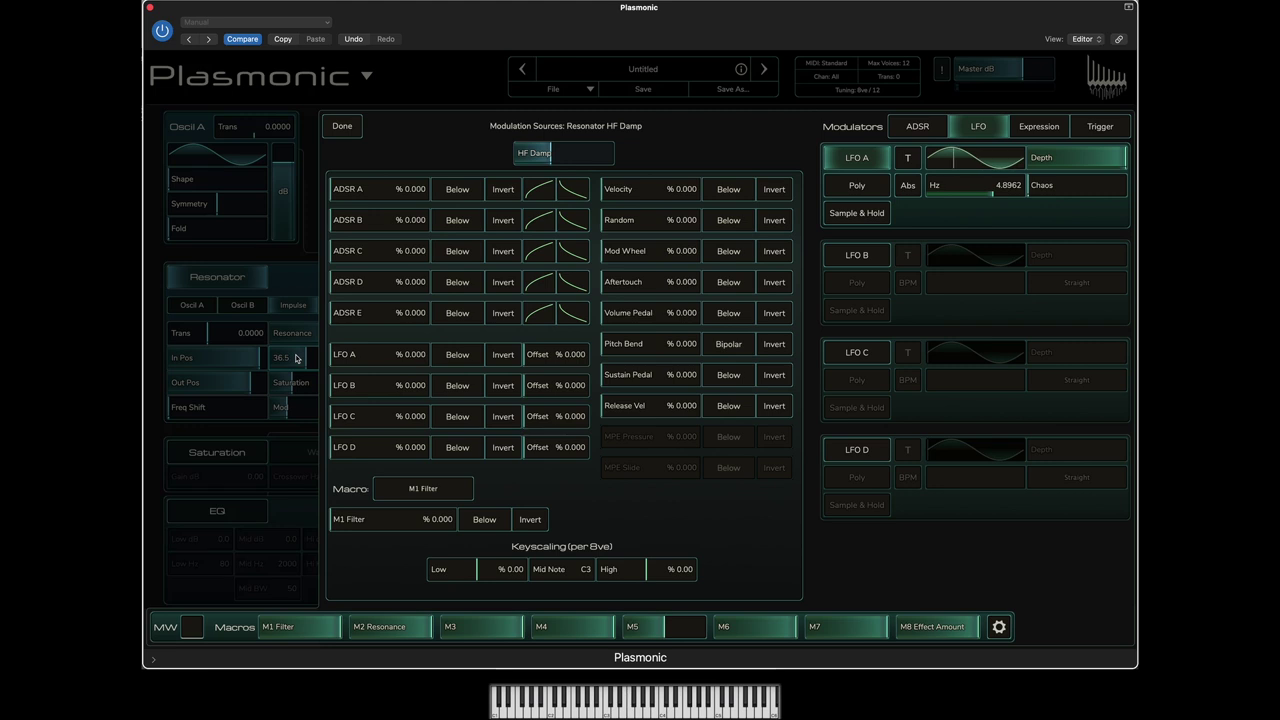
click(630, 256)
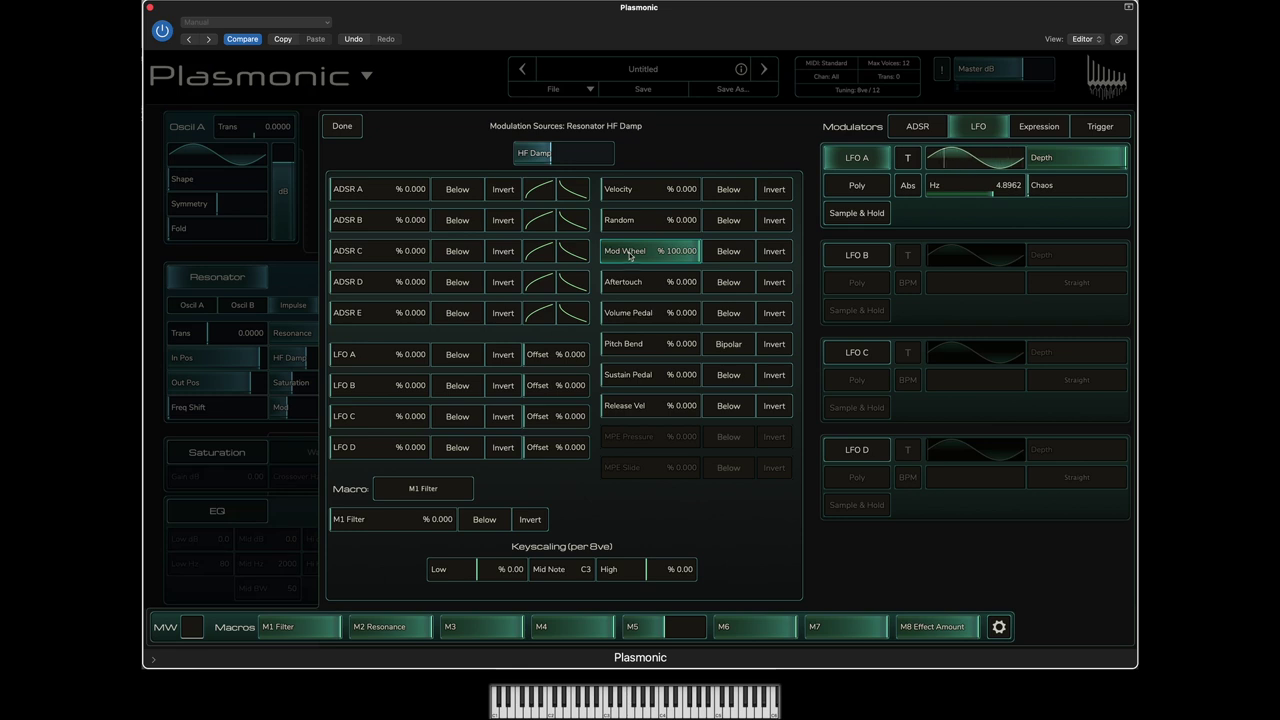
mouse_move(522, 141)
scroll(527, 156, up, 10)
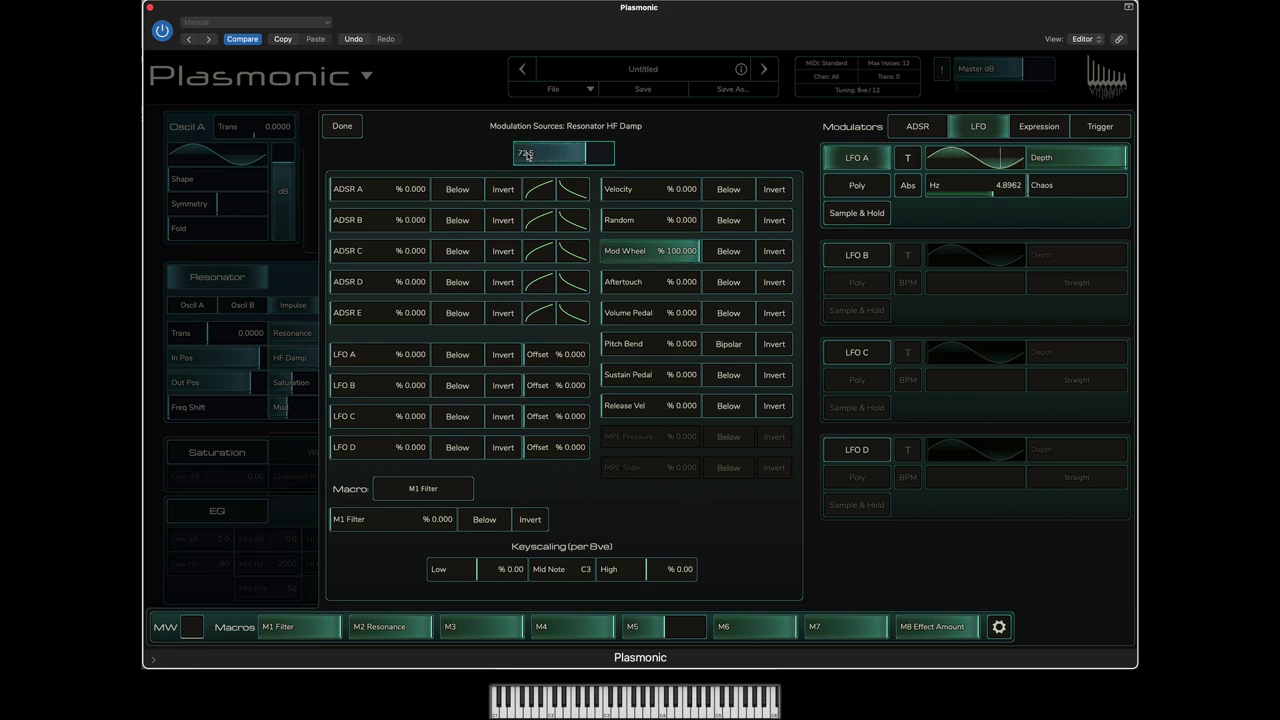
click(352, 133)
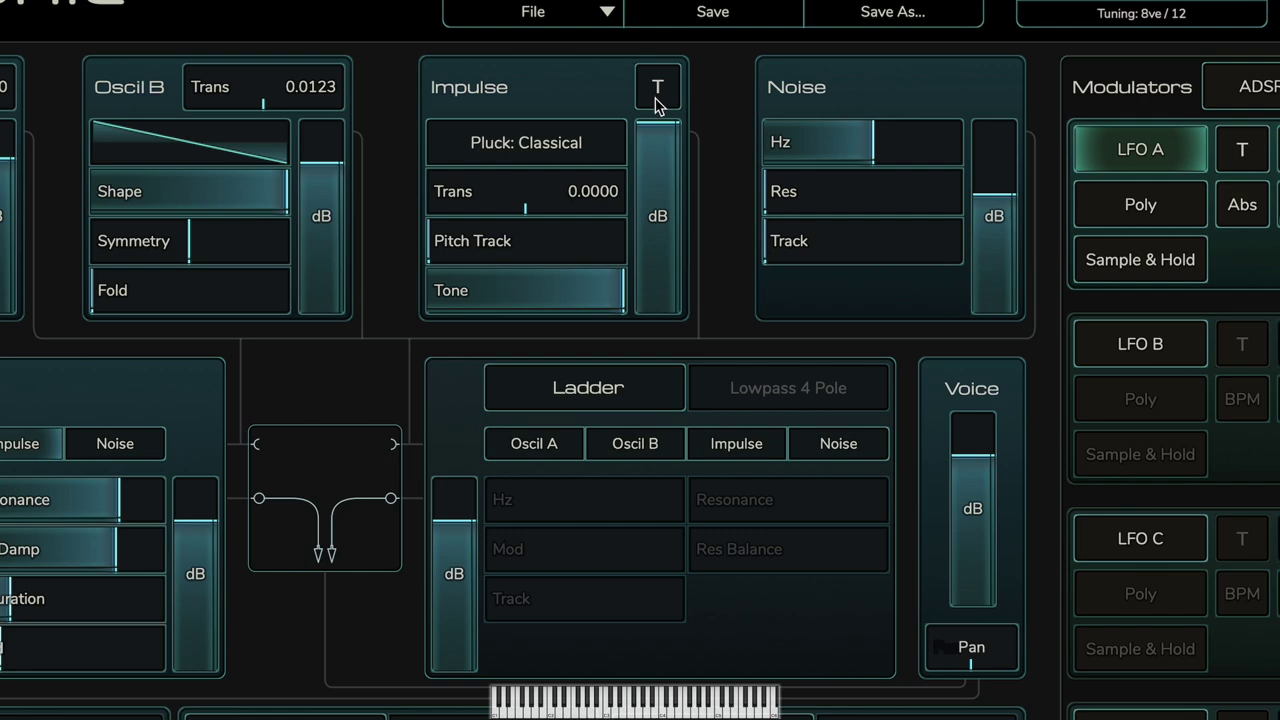
Add Note Release and Pulse A to the Impulse trigger sources and close the trigger settings
click(656, 99)
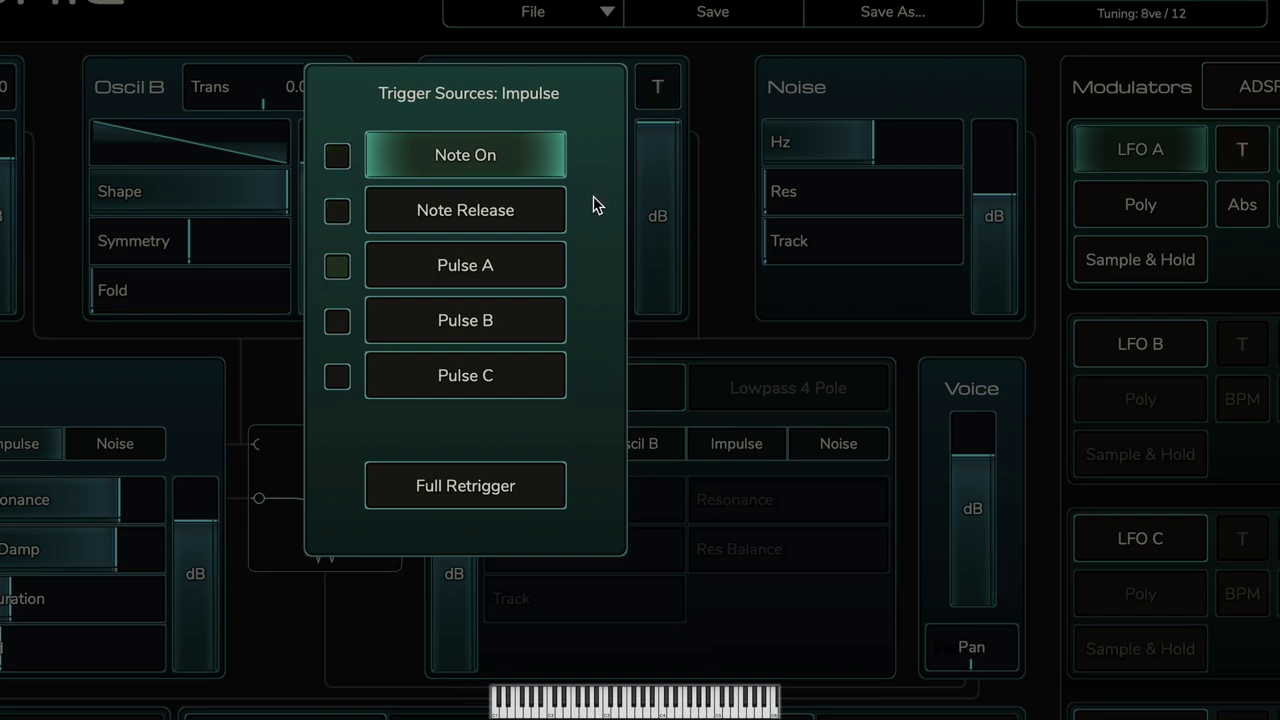
click(528, 211)
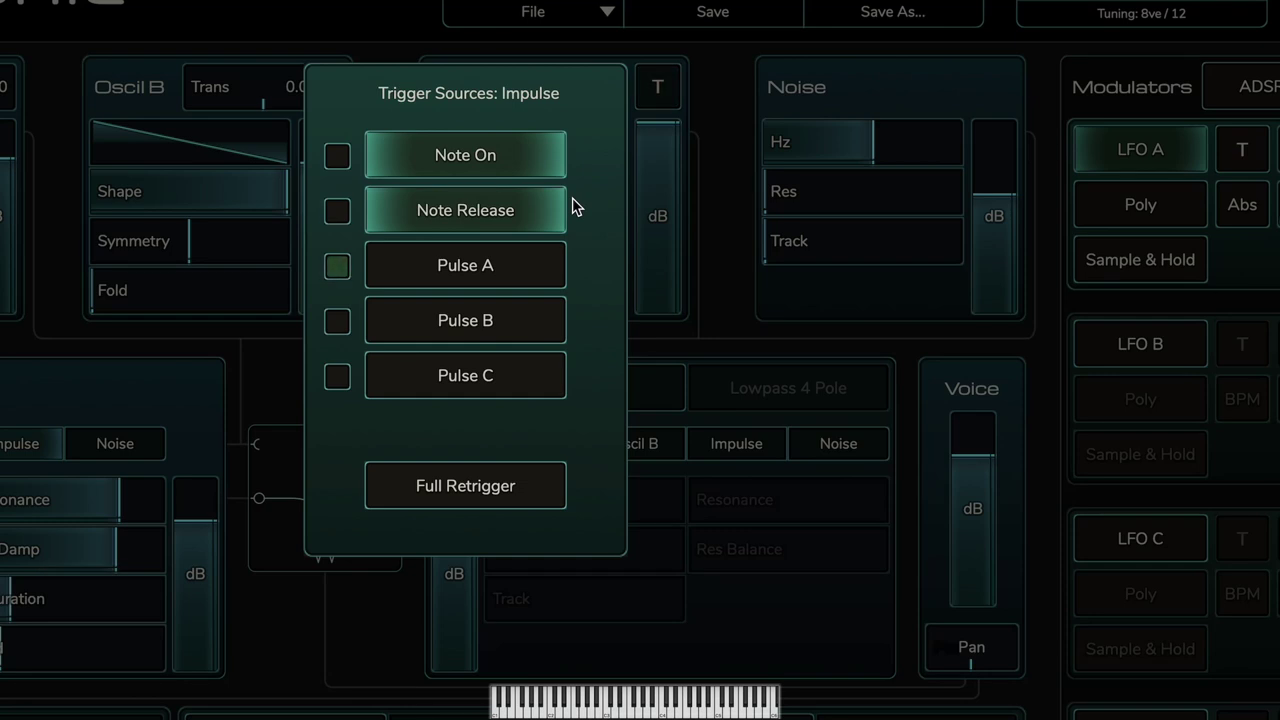
click(517, 268)
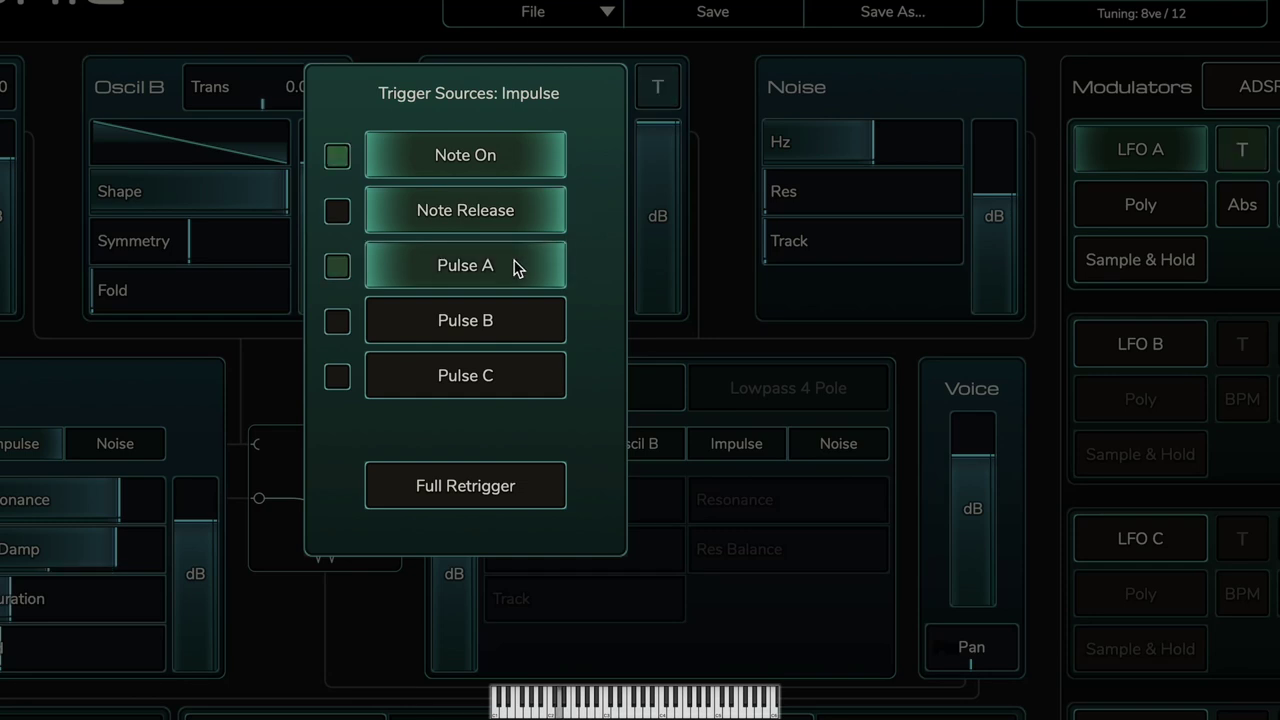
click(722, 346)
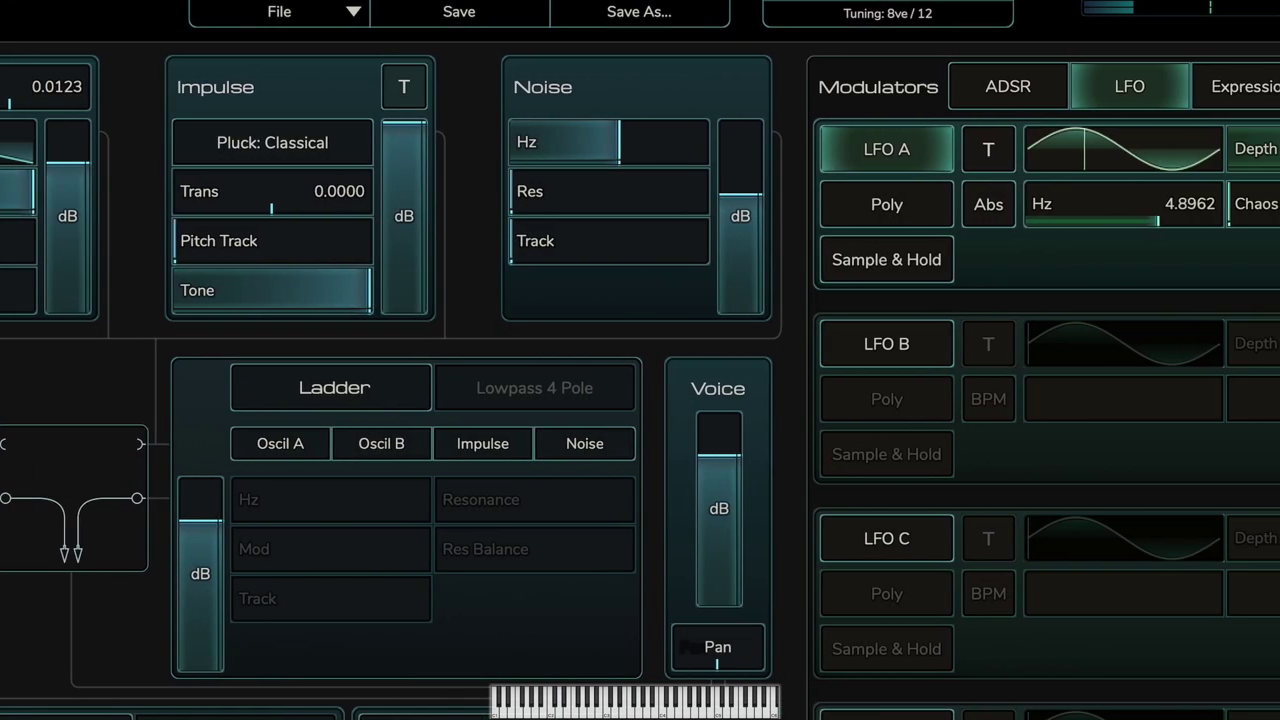
Try different Pulse A trigger rates, set it to 1/16, and switch its timing from BPM to Absolute
click(1195, 110)
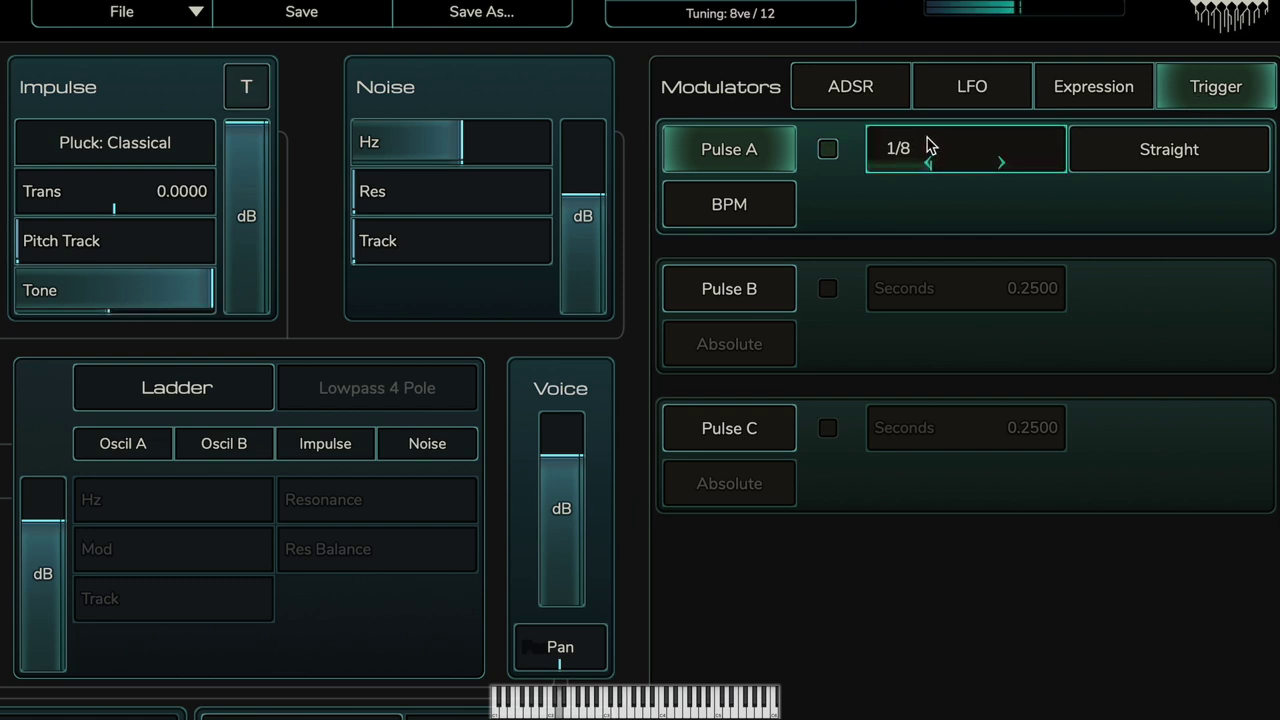
scroll(926, 145, up, 2)
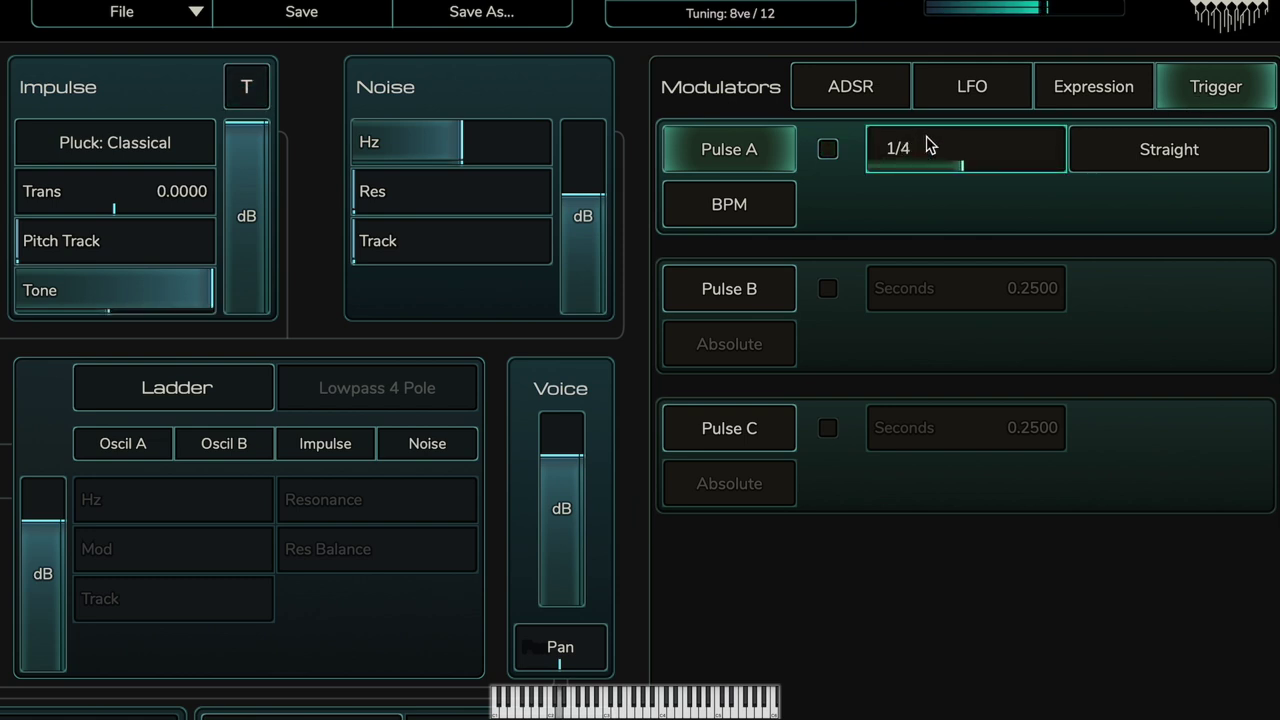
scroll(926, 145, down, 2)
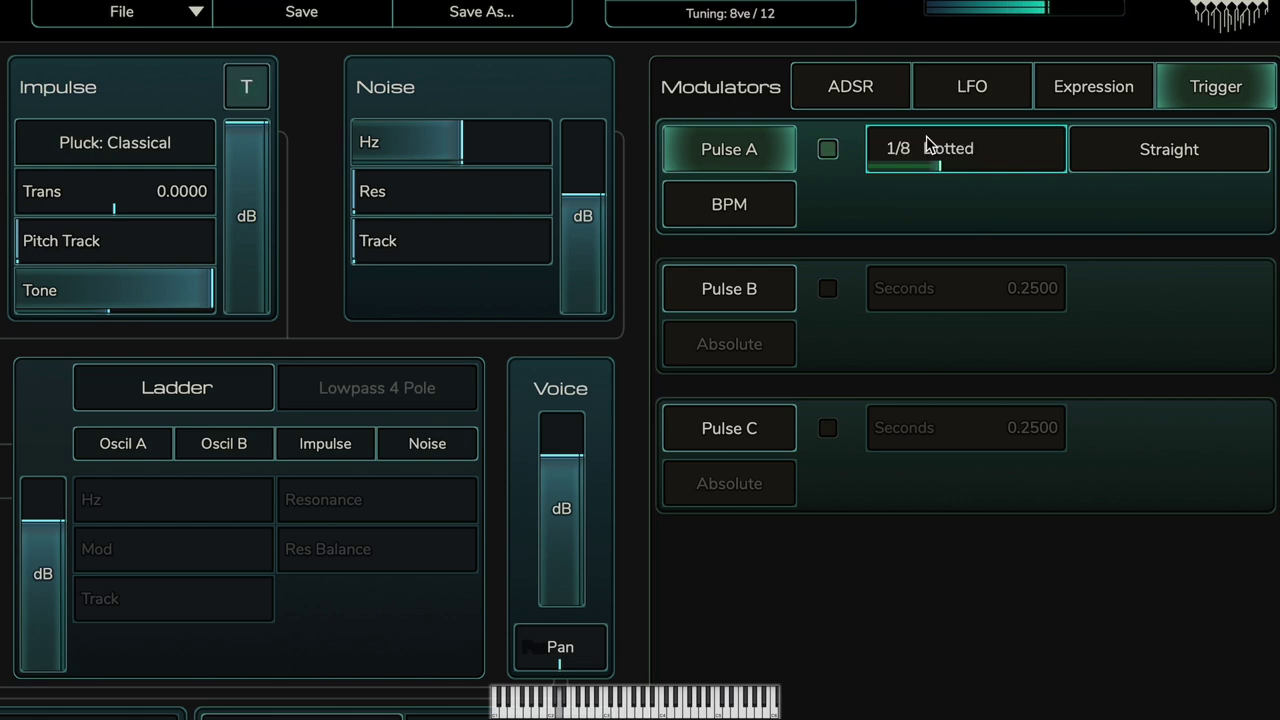
scroll(926, 145, down, 1)
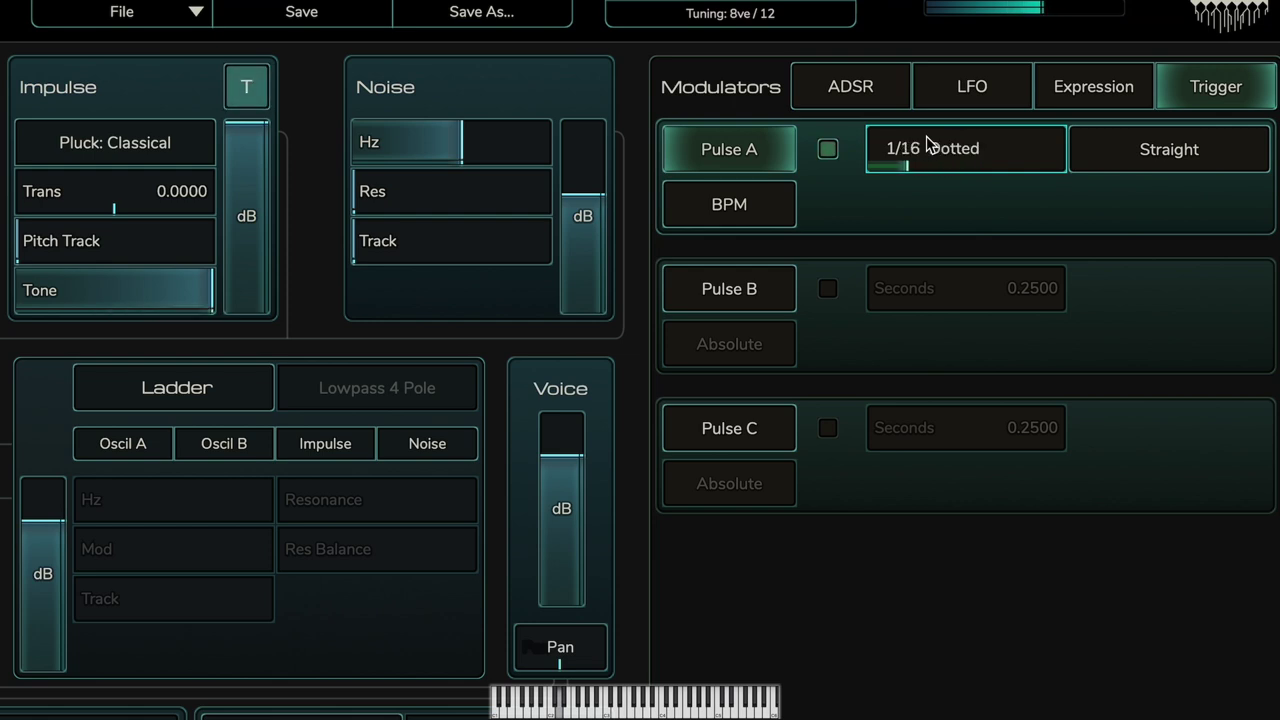
scroll(926, 145, down, 1)
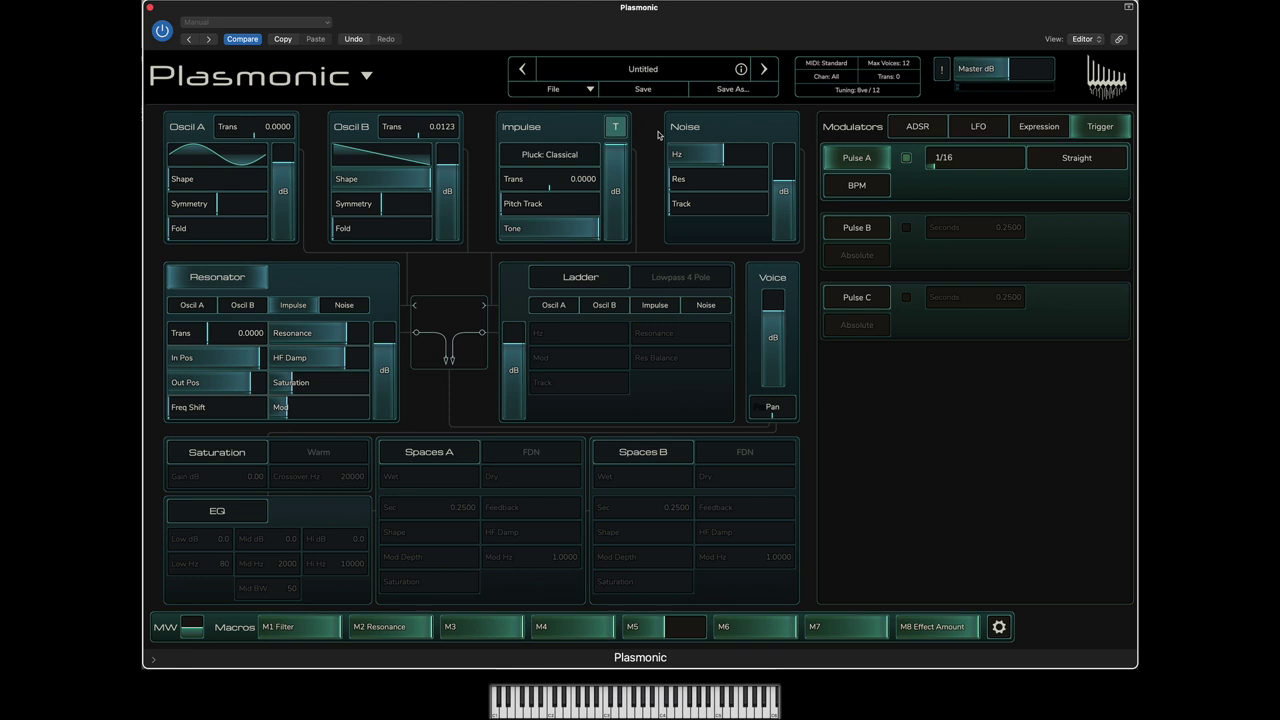
click(857, 185)
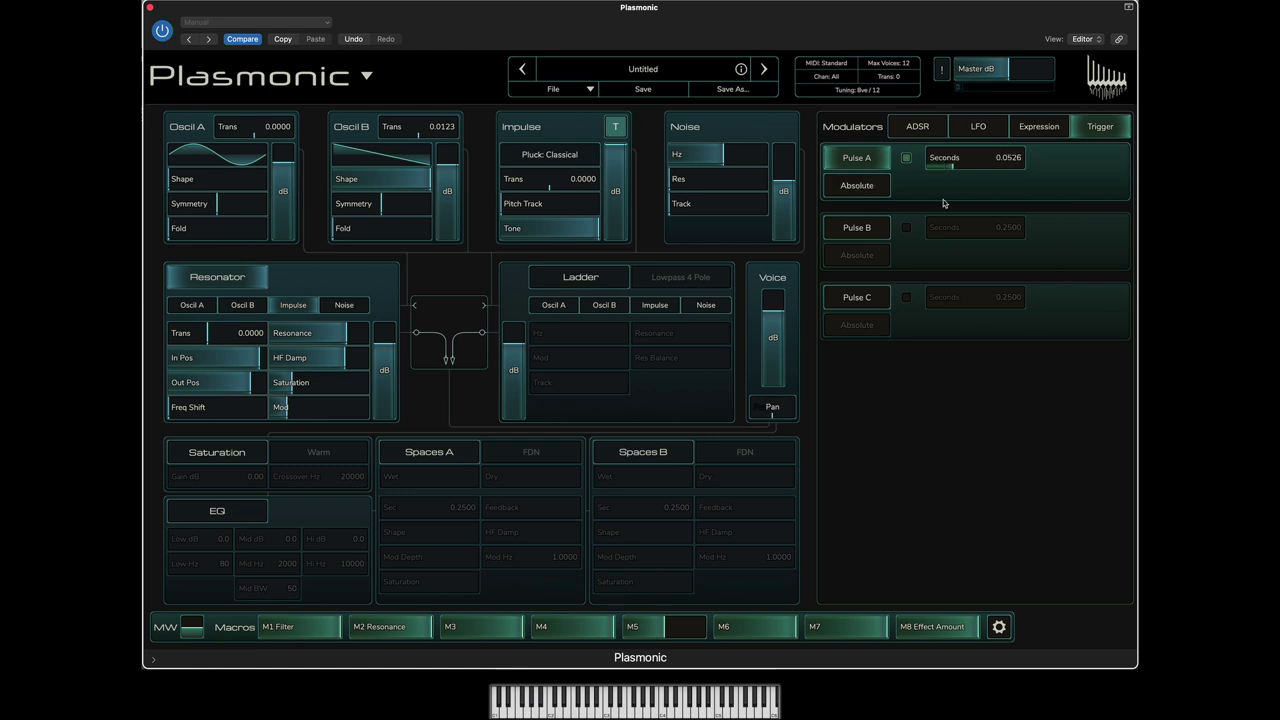